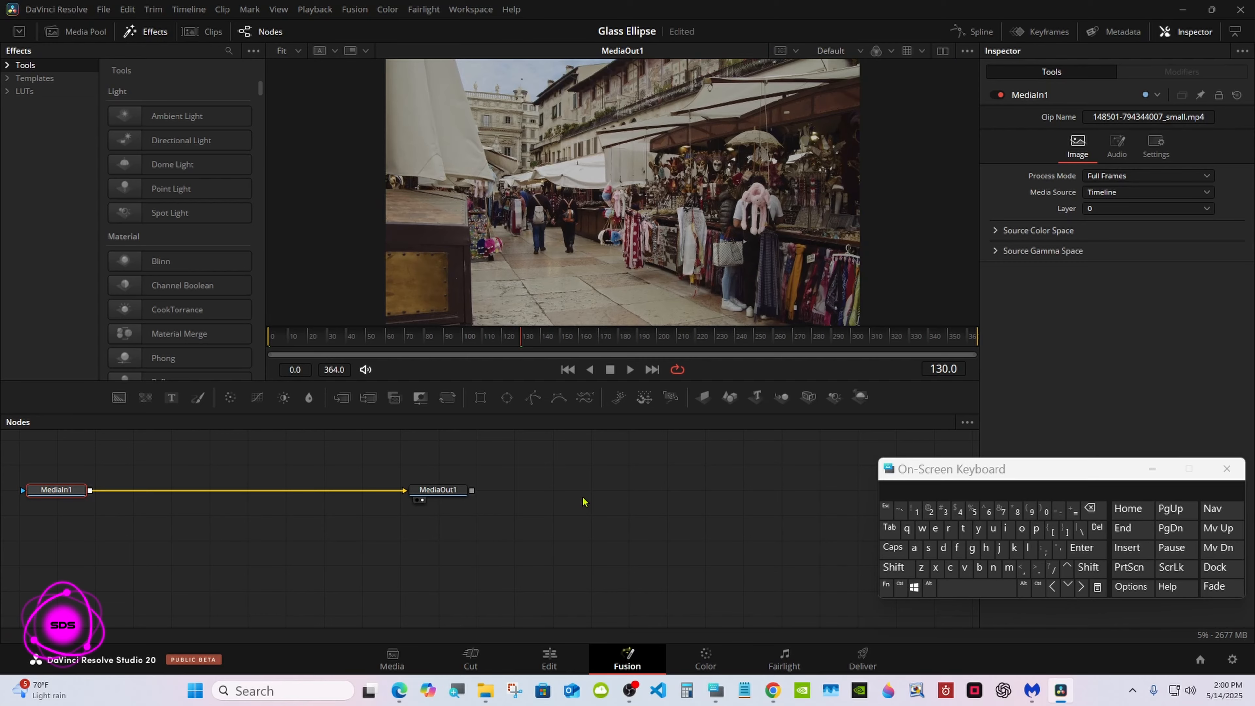
Step: Move the MediaIn1 and MediaOut1 nodes together toward the centre of the node graph and deselect them
drag(48, 451, 471, 511)
drag(449, 492, 679, 515)
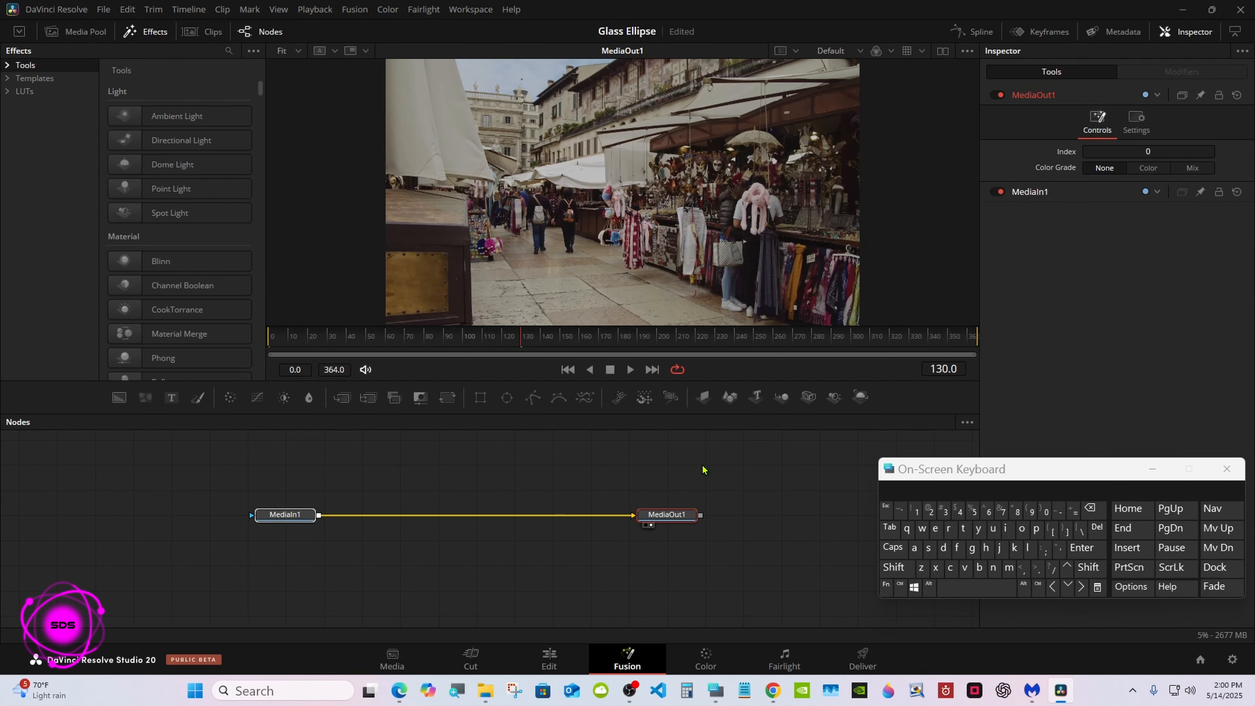
click(703, 467)
Step: Add a Tracker node after MediaIn1 through the Select Tool search
click(307, 512)
click(893, 567)
click(961, 587)
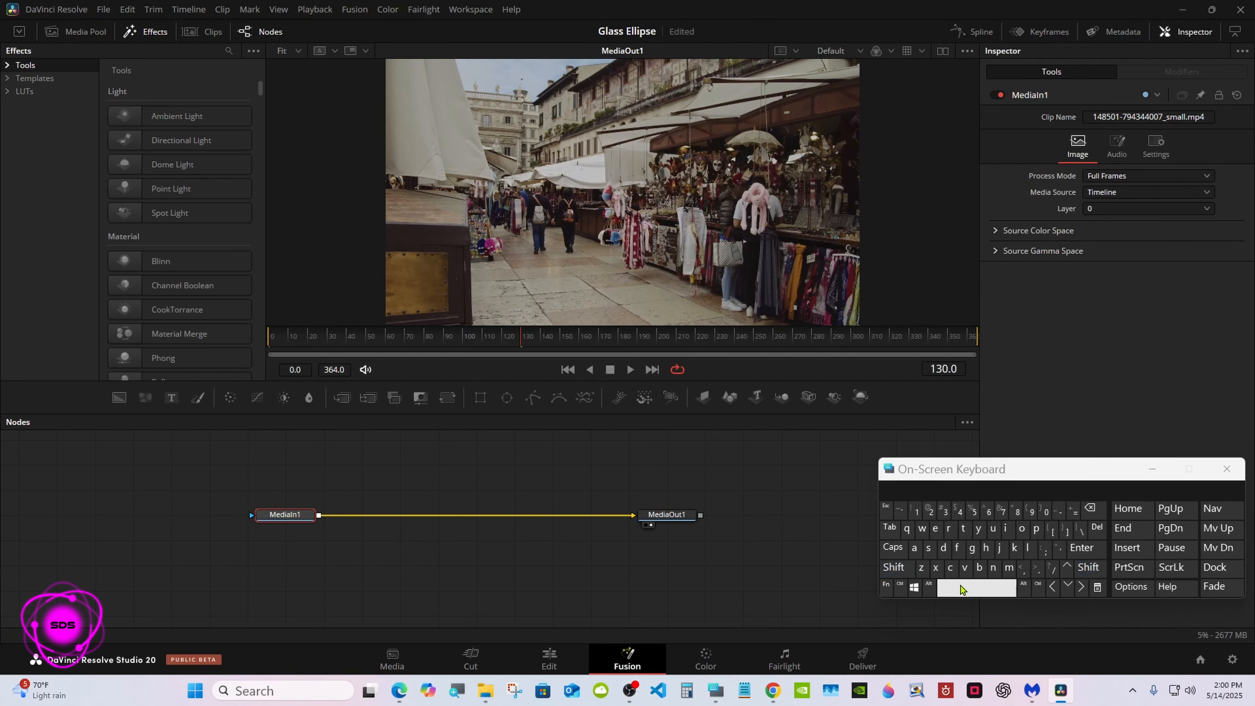
click(963, 529)
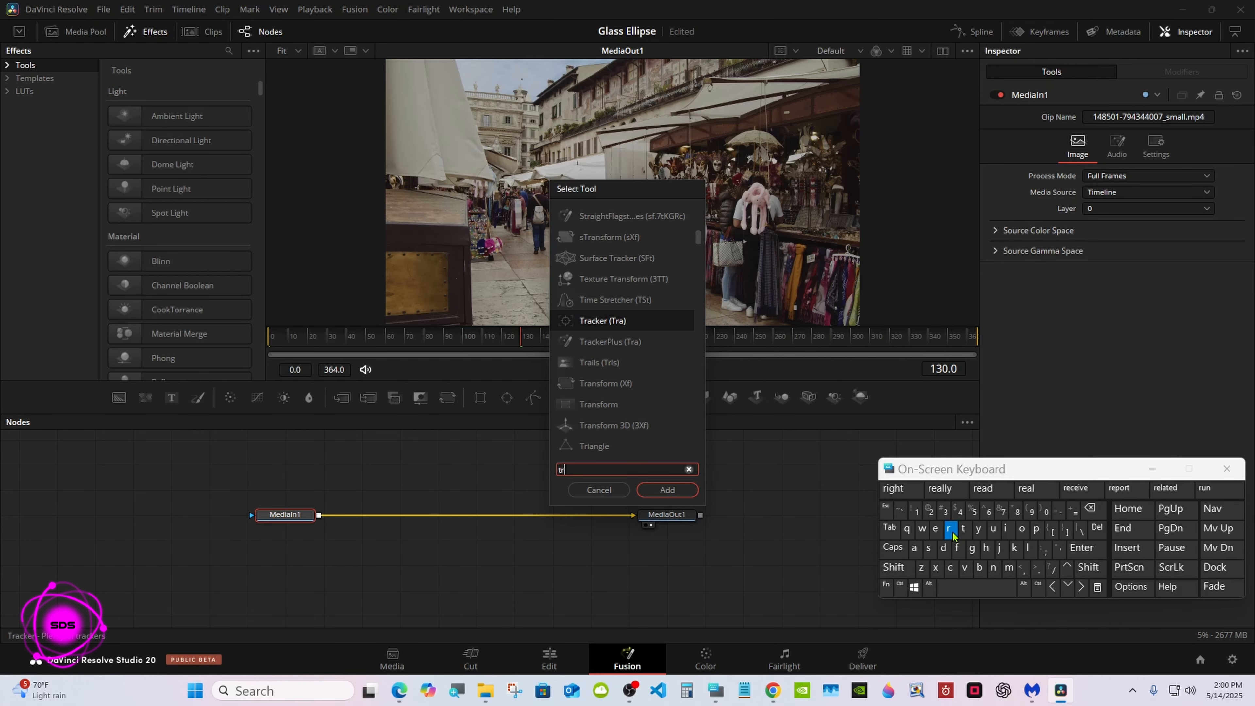
click(948, 529)
click(617, 323)
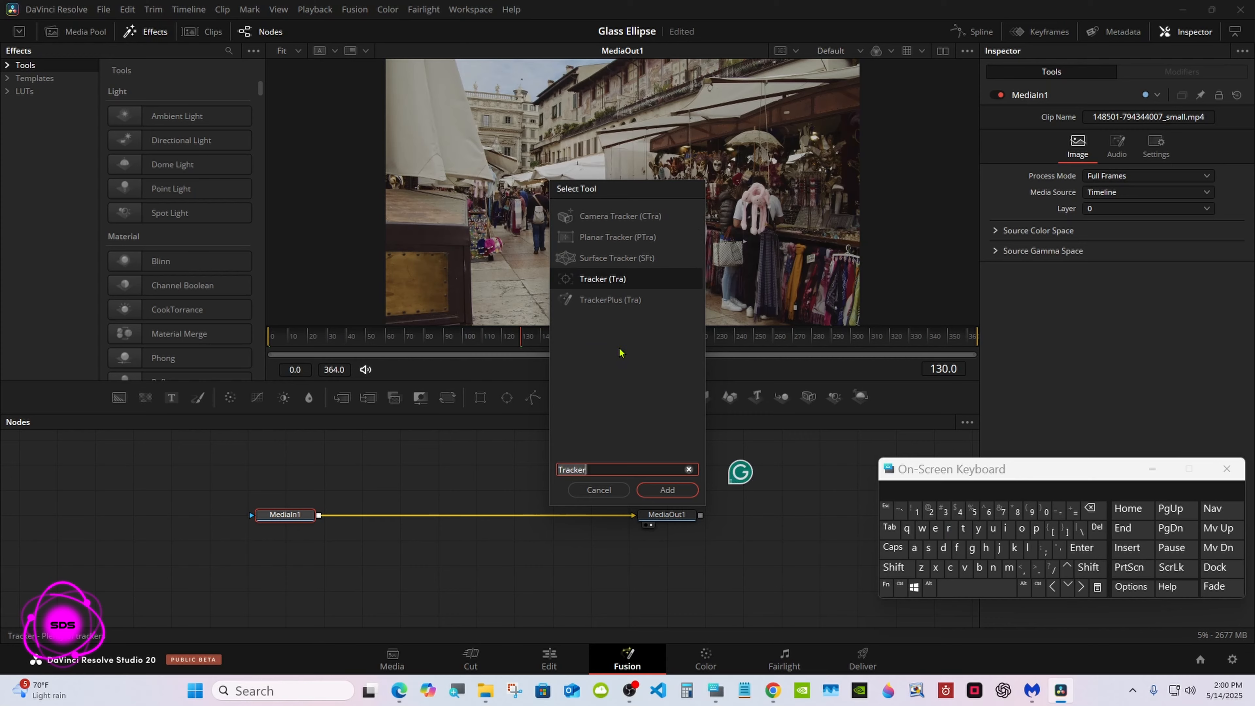
click(662, 491)
Step: Space out the node chain with Tracker1 close to MediaOut1, and save the project
drag(374, 519, 603, 520)
drag(674, 519, 712, 519)
drag(604, 521, 643, 521)
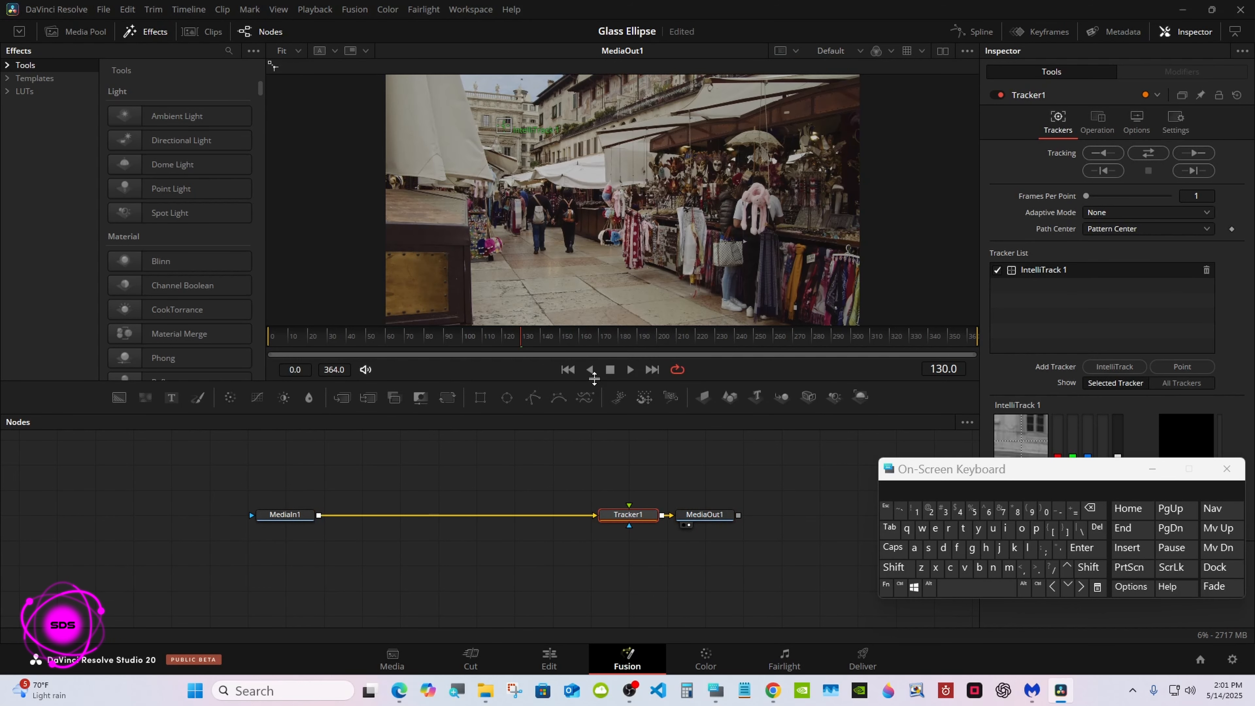
key(ctrl+s)
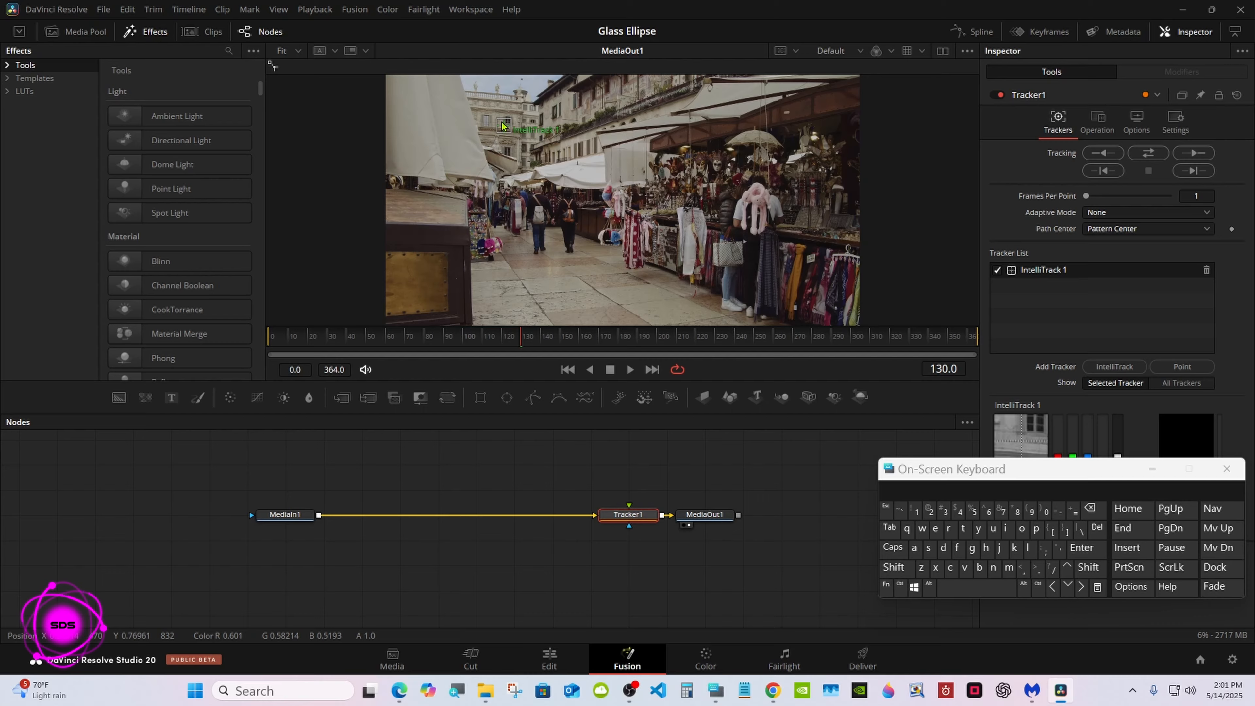
Step: Place the IntelliTrack 1 pattern on the back of the walker nearer the shops and track the clip in both directions
drag(501, 126, 567, 219)
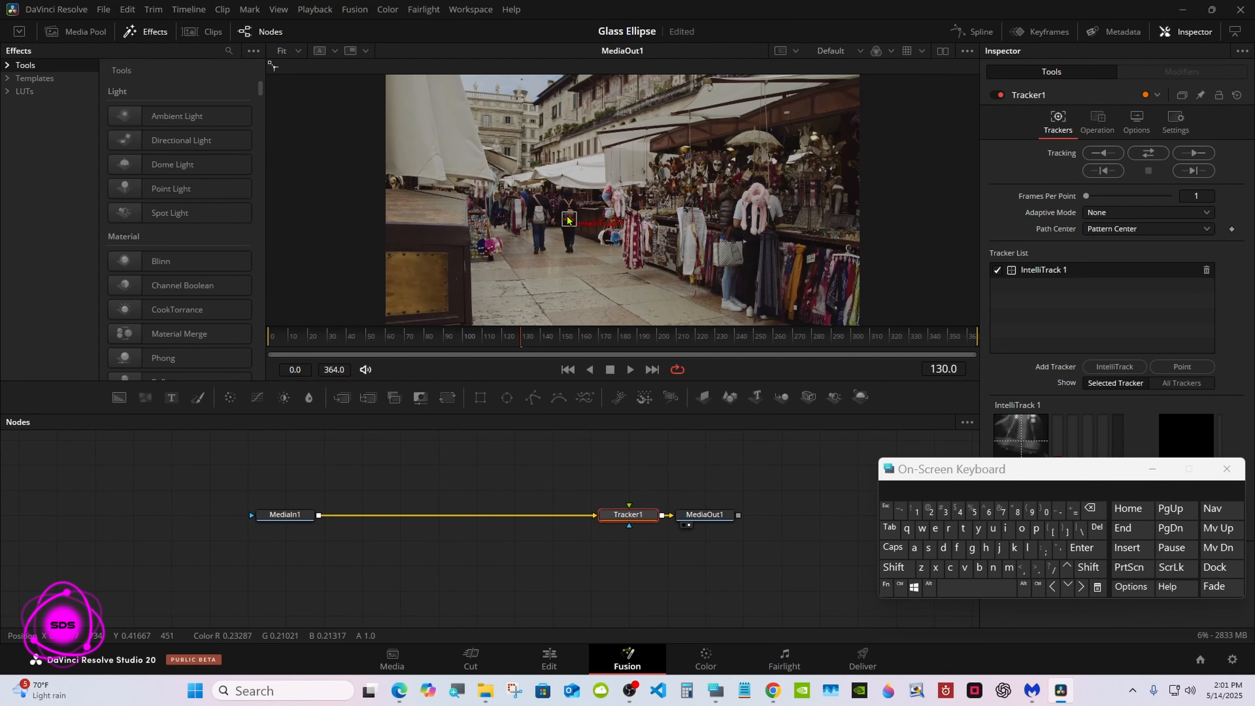
click(568, 218)
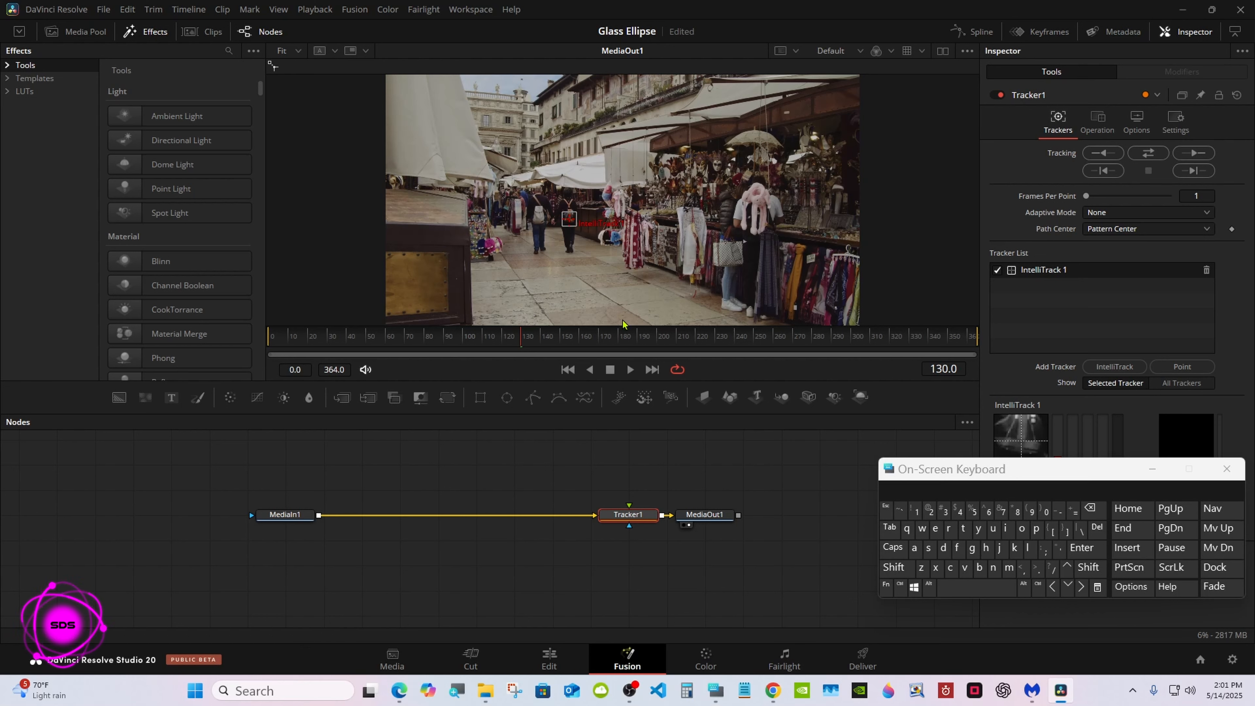
click(1141, 155)
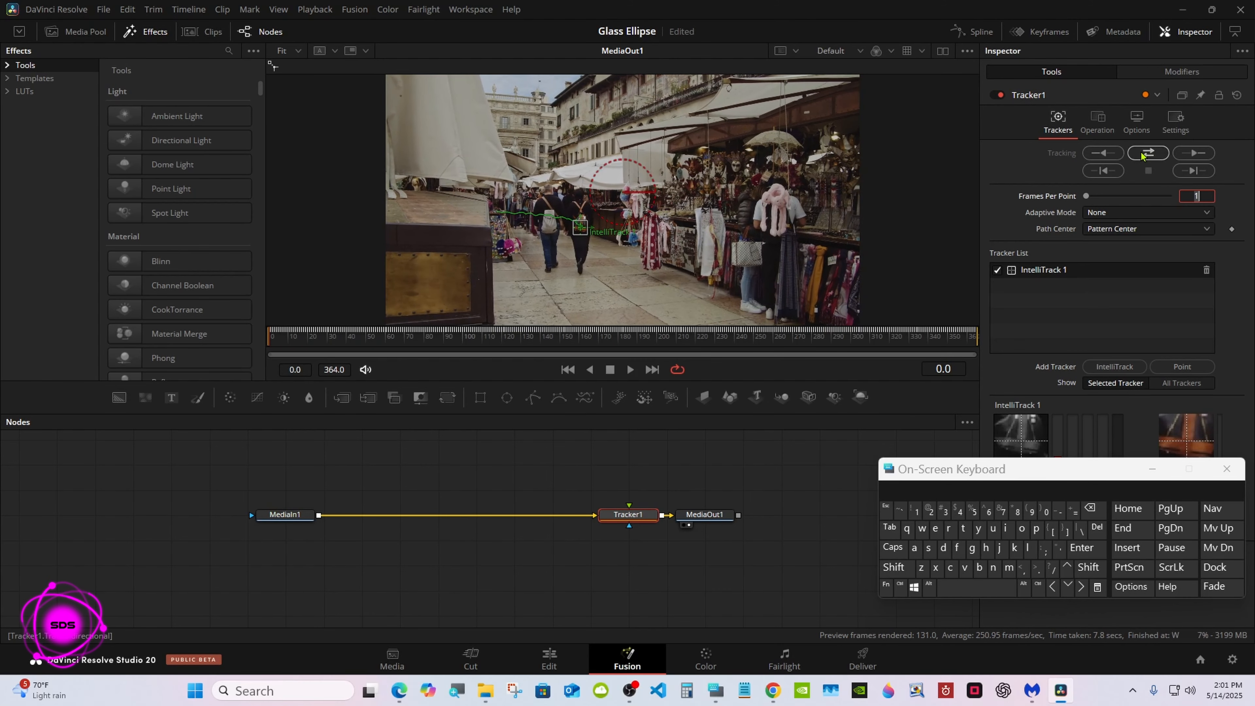
Step: Insert a Blur node and a Merge node in sequence between MediaIn1 and Tracker1
click(283, 515)
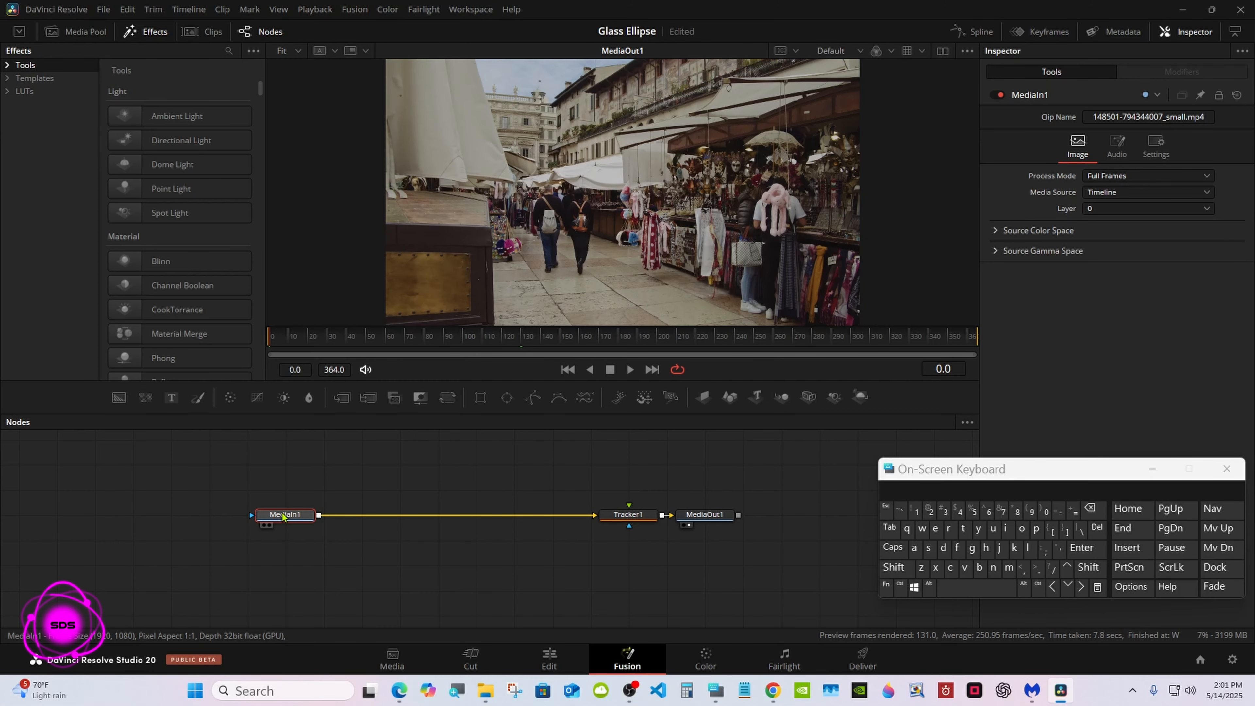
click(309, 397)
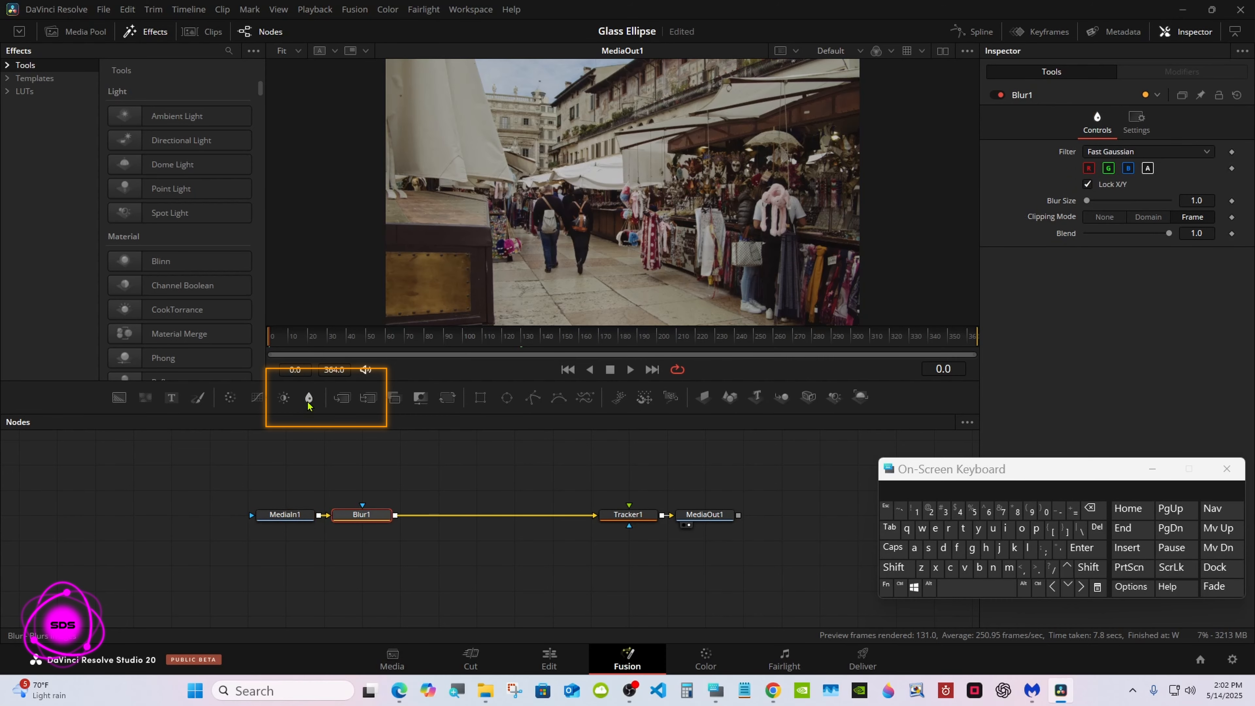
drag(361, 514, 399, 514)
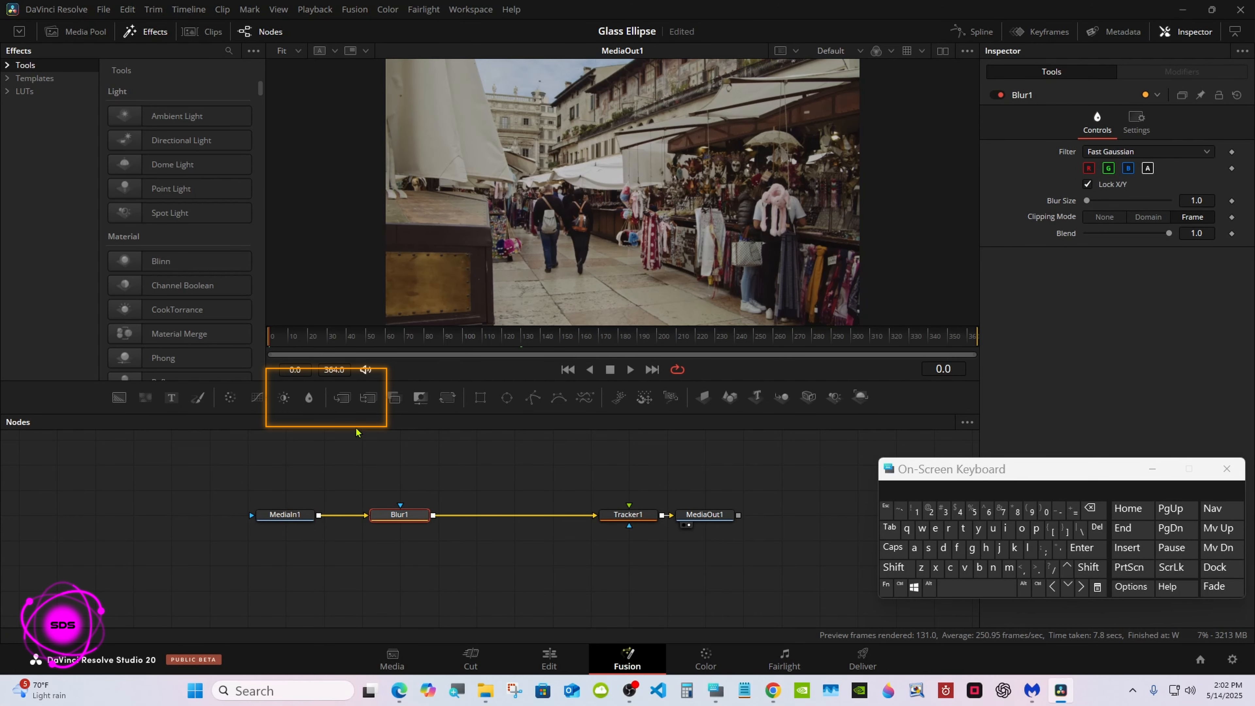
click(343, 399)
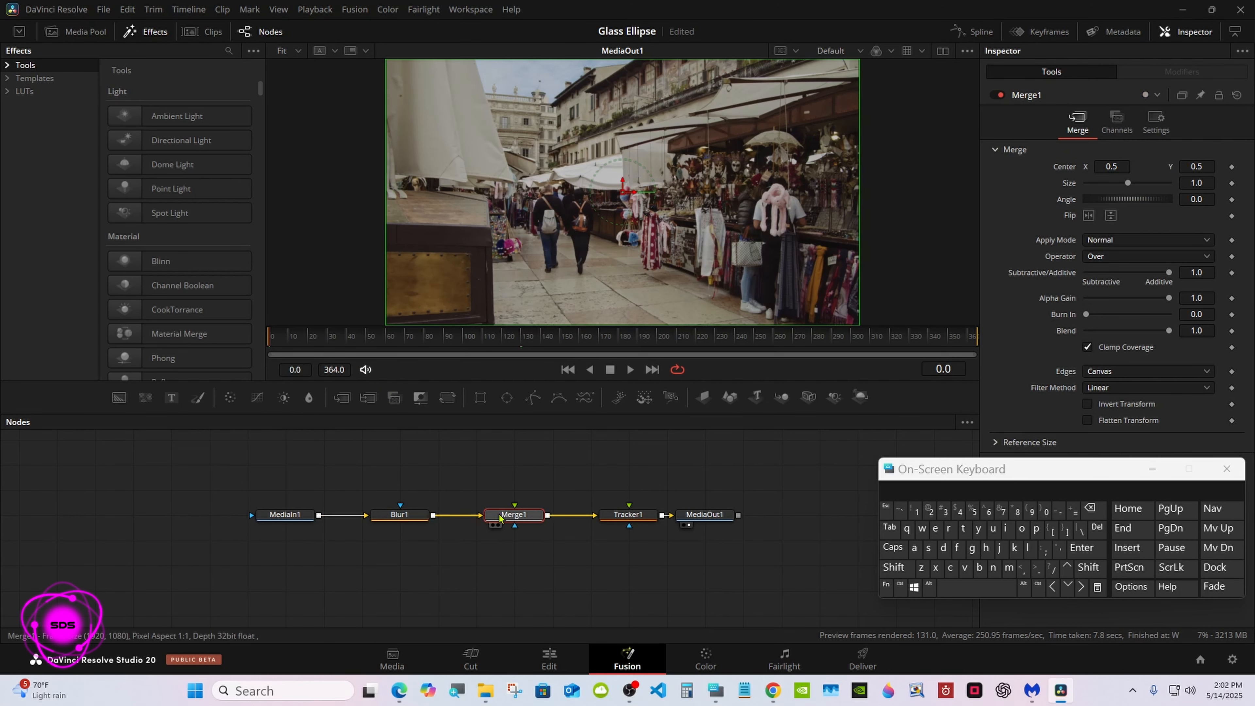
Step: Add a Background node as Merge1's foreground and colour it near white with red 1.0, green 0.988 and blue 0.988
drag(119, 397, 515, 524)
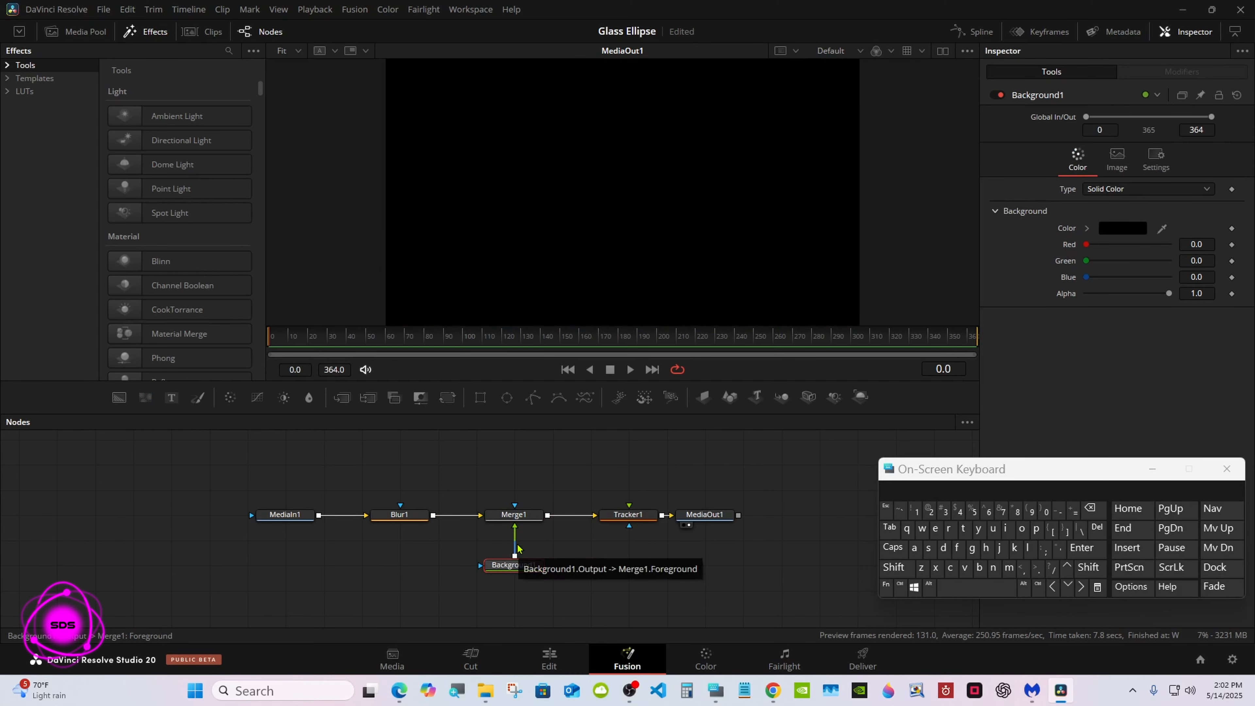
click(1086, 229)
drag(1088, 255, 1086, 242)
click(1086, 230)
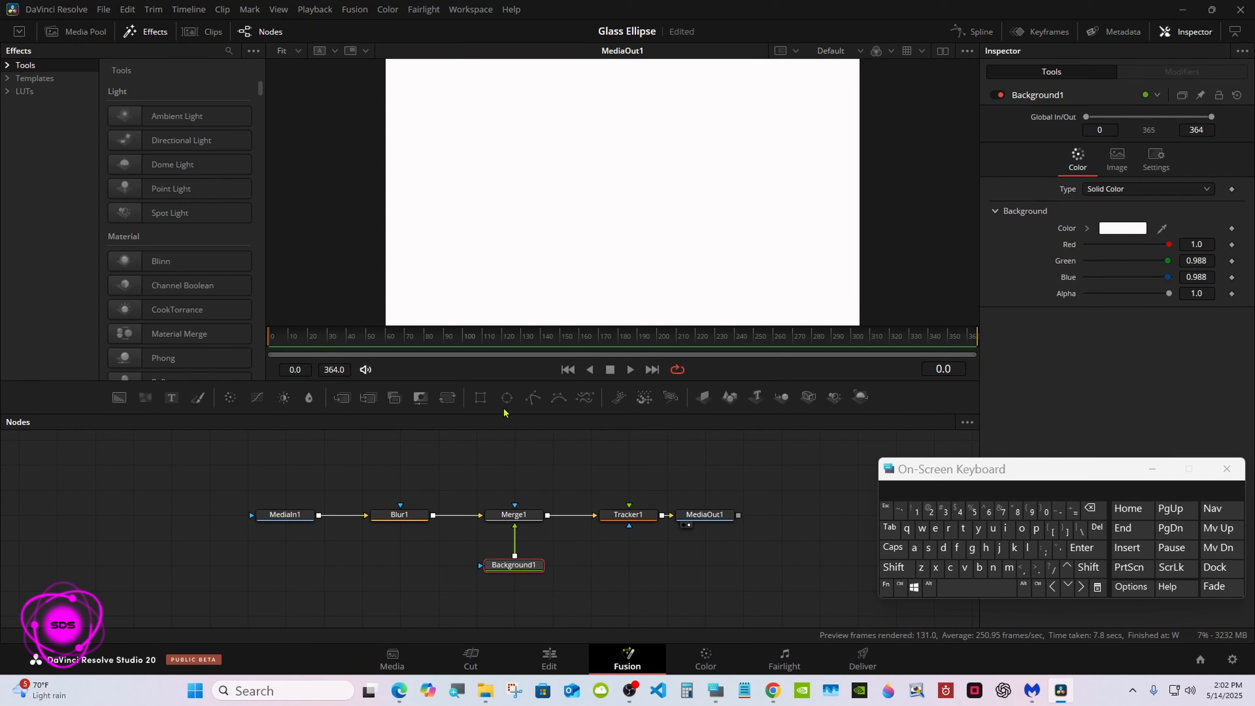
Step: Add an Ellipse mask, connect it to both Blur1 and Merge1, and invert it
drag(507, 397, 426, 469)
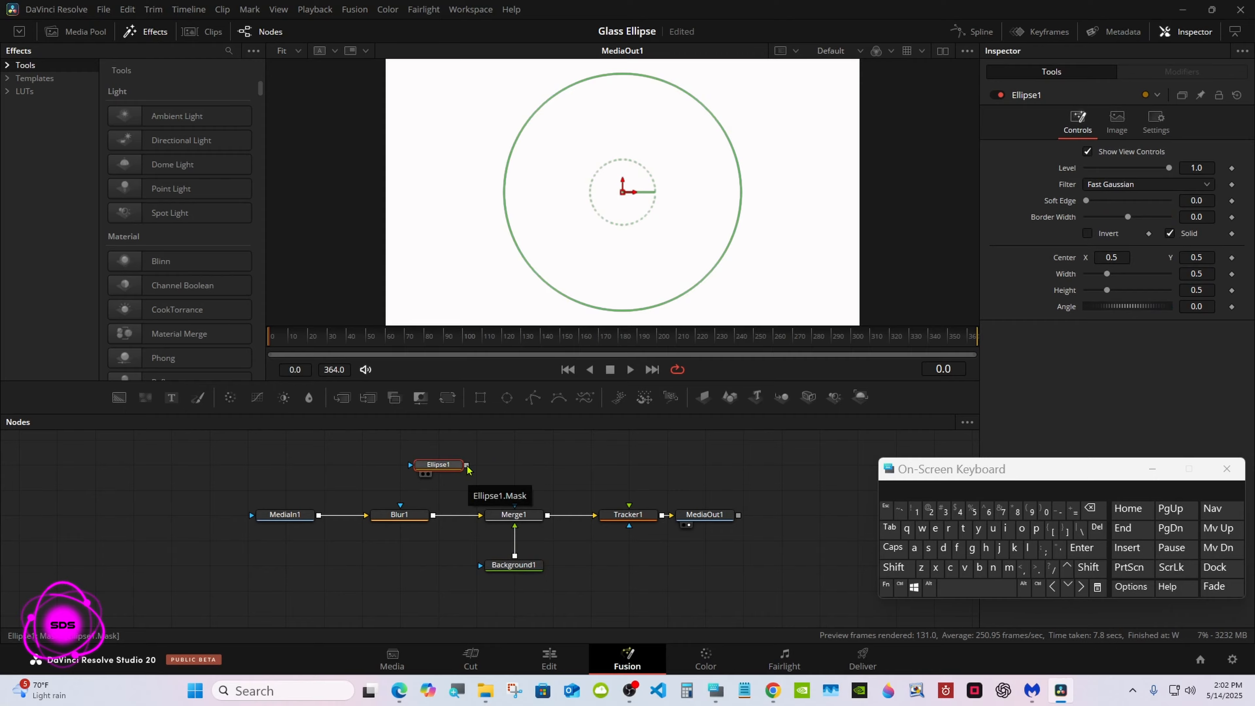
drag(468, 470, 514, 505)
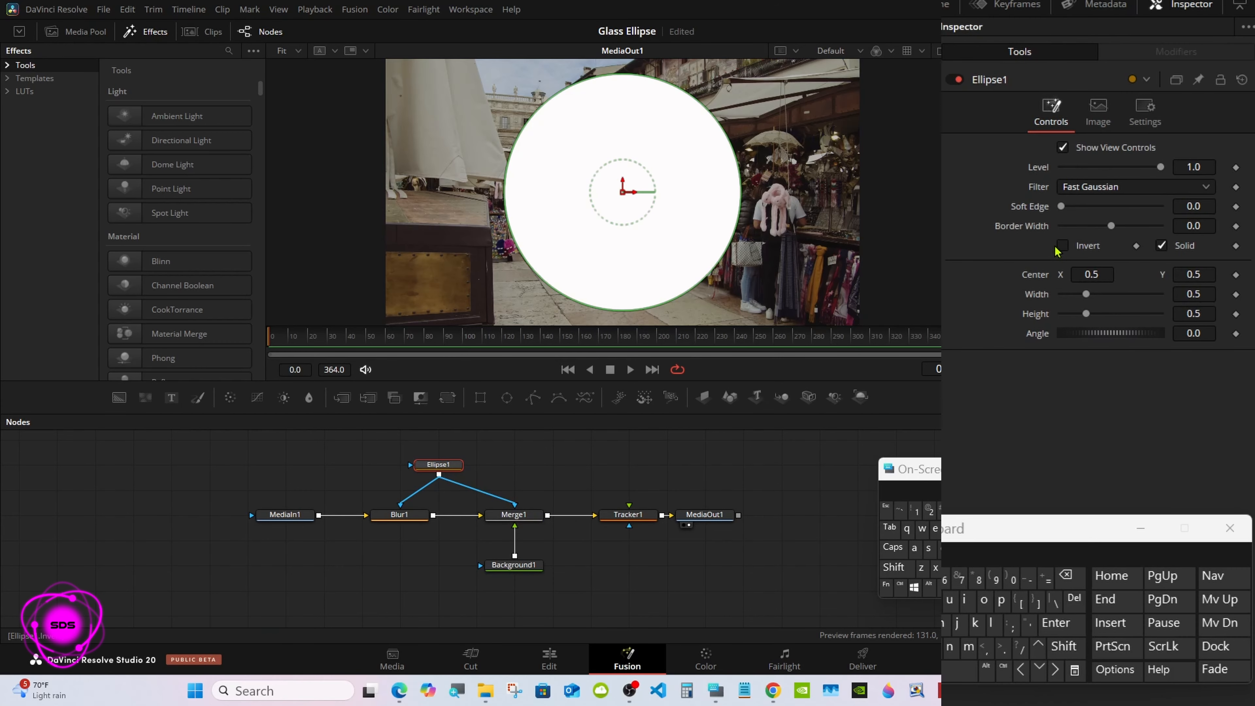
click(1086, 233)
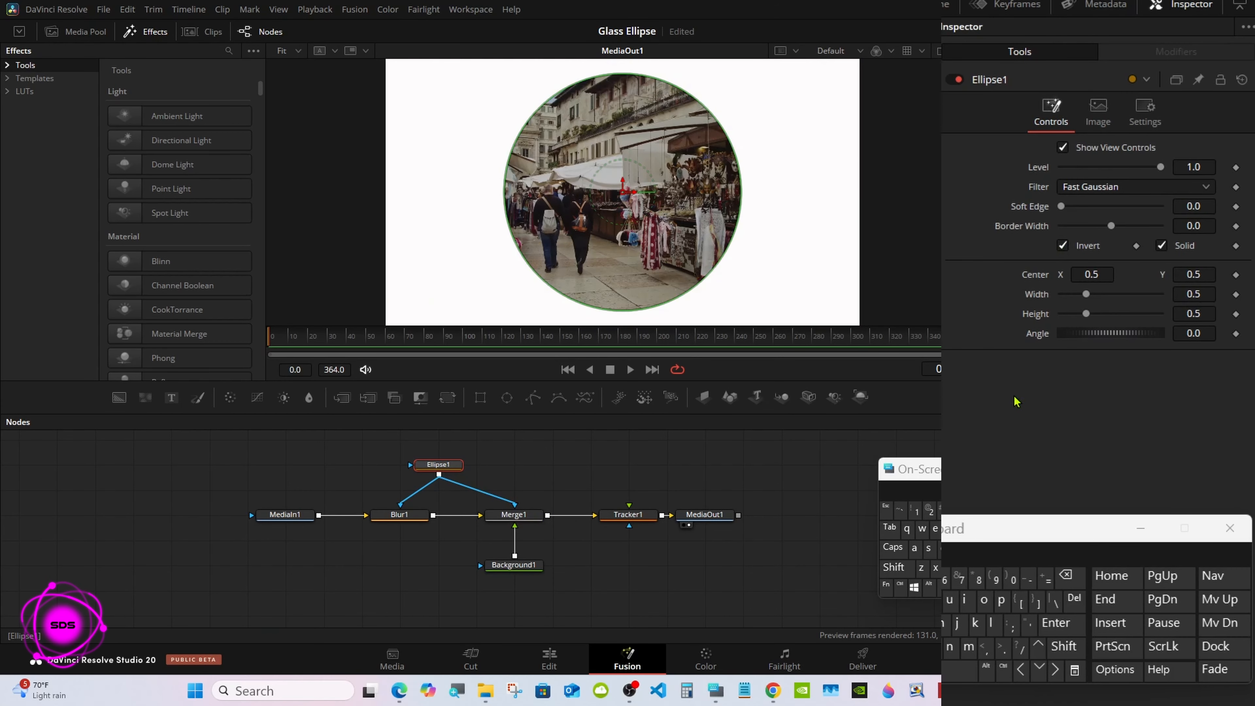
Step: Lower Merge1's blend to about 0.528 and save the project
drag(928, 470, 809, 485)
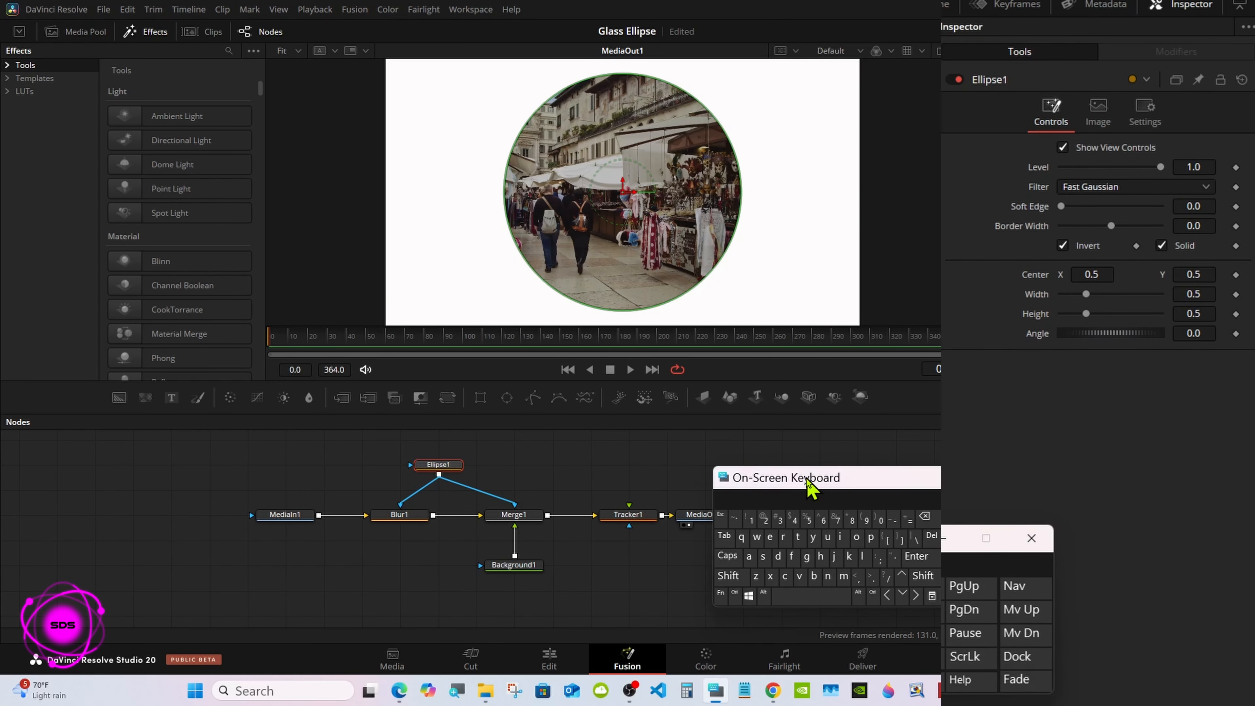
click(528, 519)
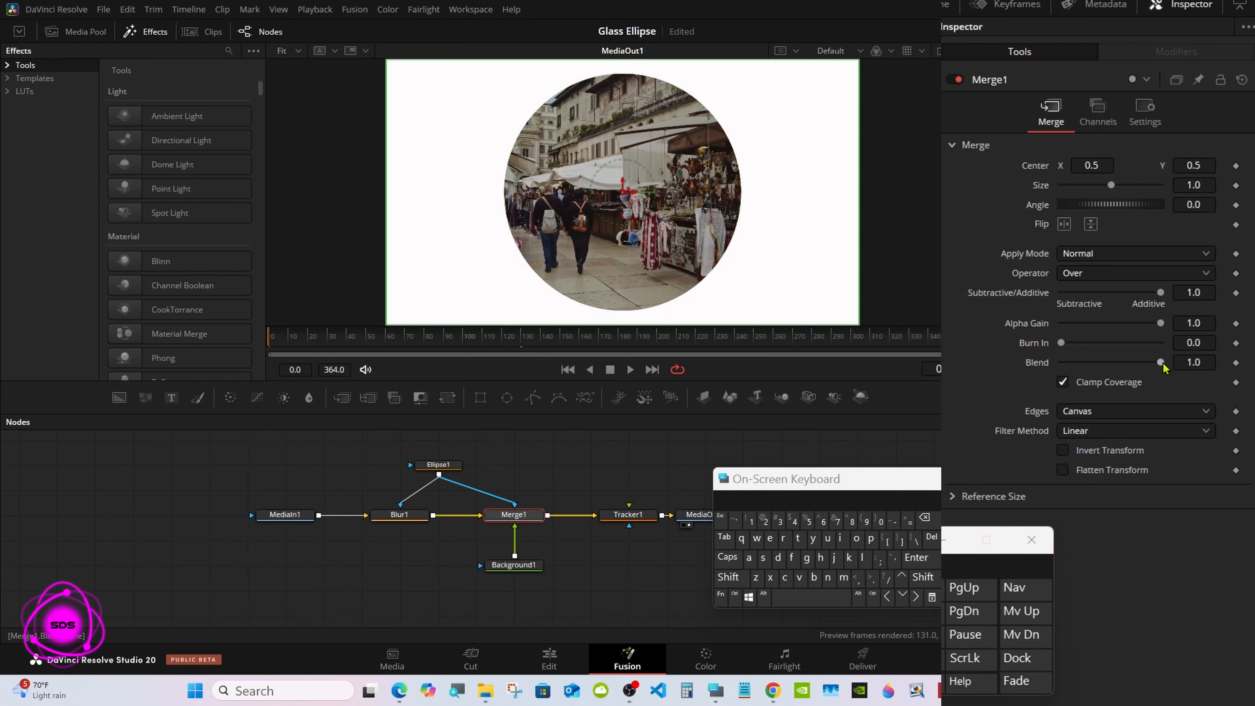
drag(1160, 363, 1115, 365)
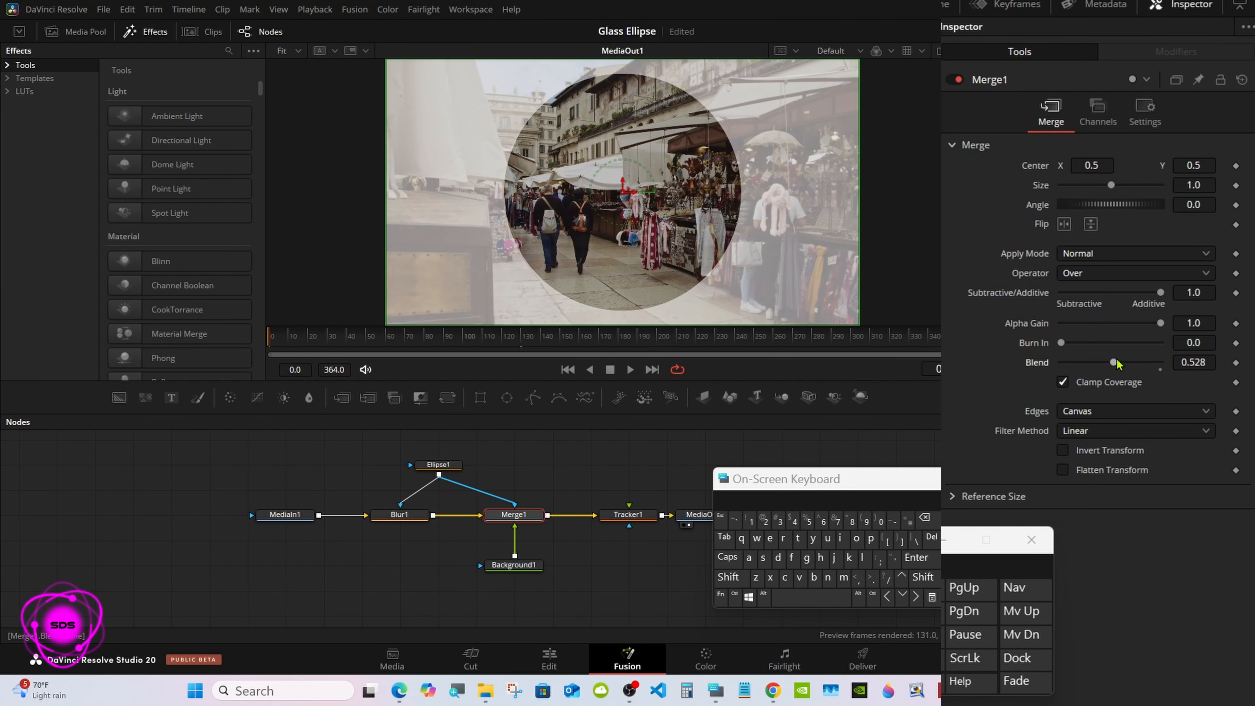
key(ctrl+s)
Step: Set Blur1's blur size to 25
click(423, 516)
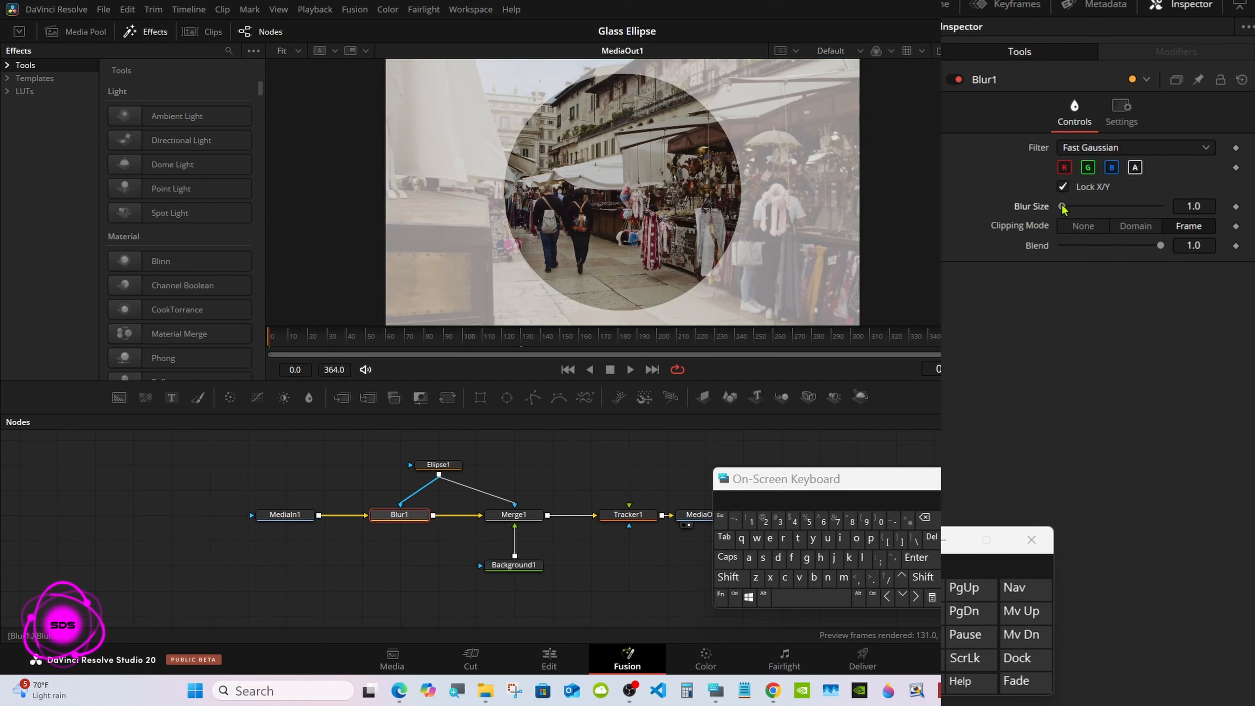
drag(1062, 206, 1084, 206)
click(1207, 198)
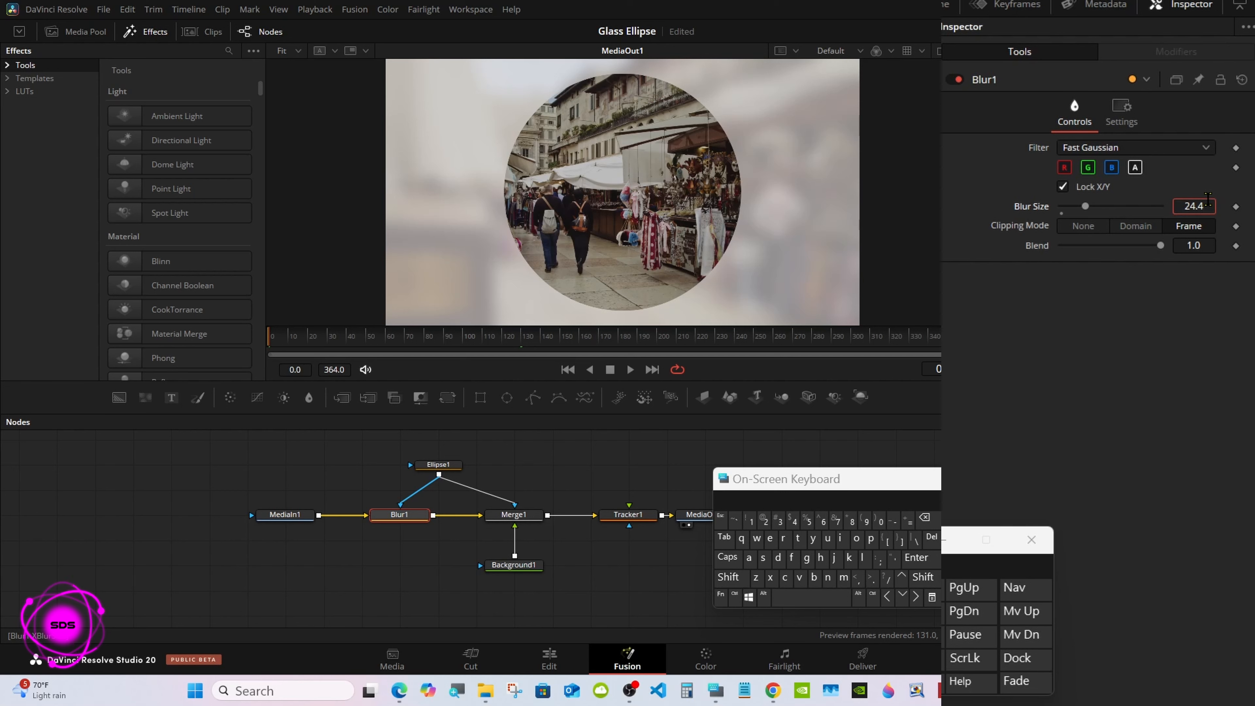
click(923, 517)
click(924, 517)
click(923, 517)
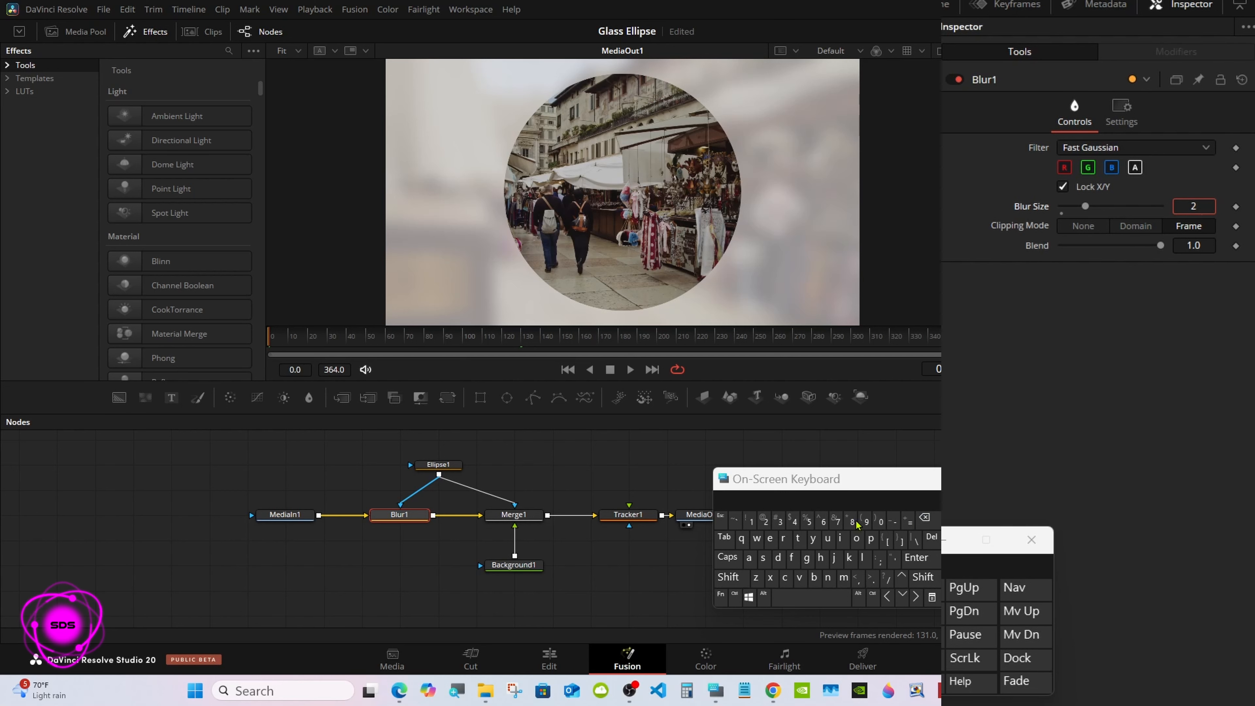
click(808, 521)
click(916, 557)
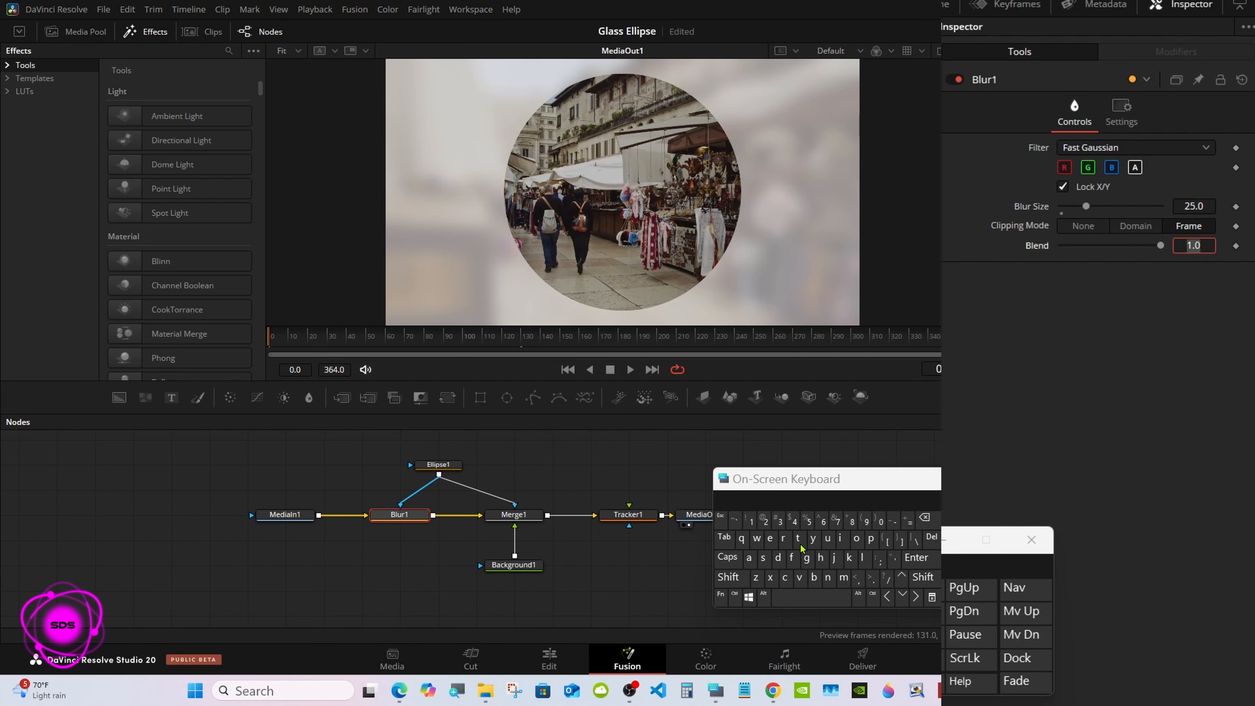
Step: Set Merge1's blend to 0.3 and minimize the on-screen keyboard
click(519, 516)
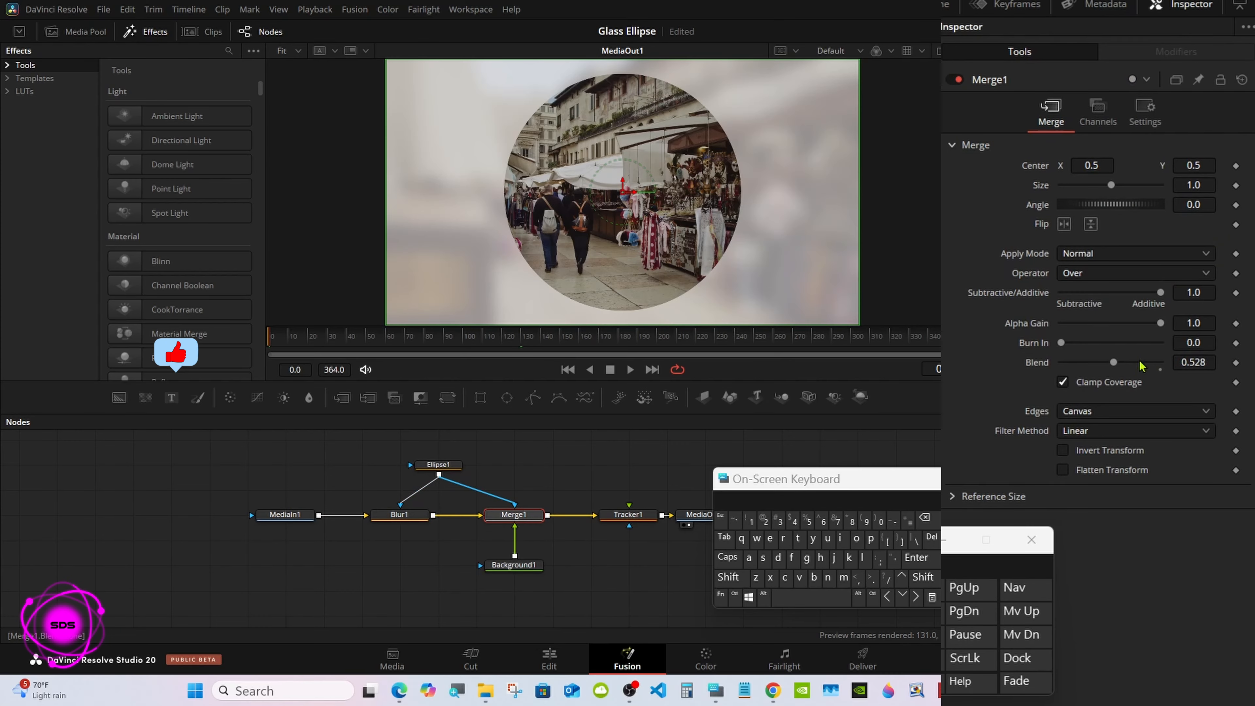
drag(1113, 362, 1097, 364)
click(1192, 361)
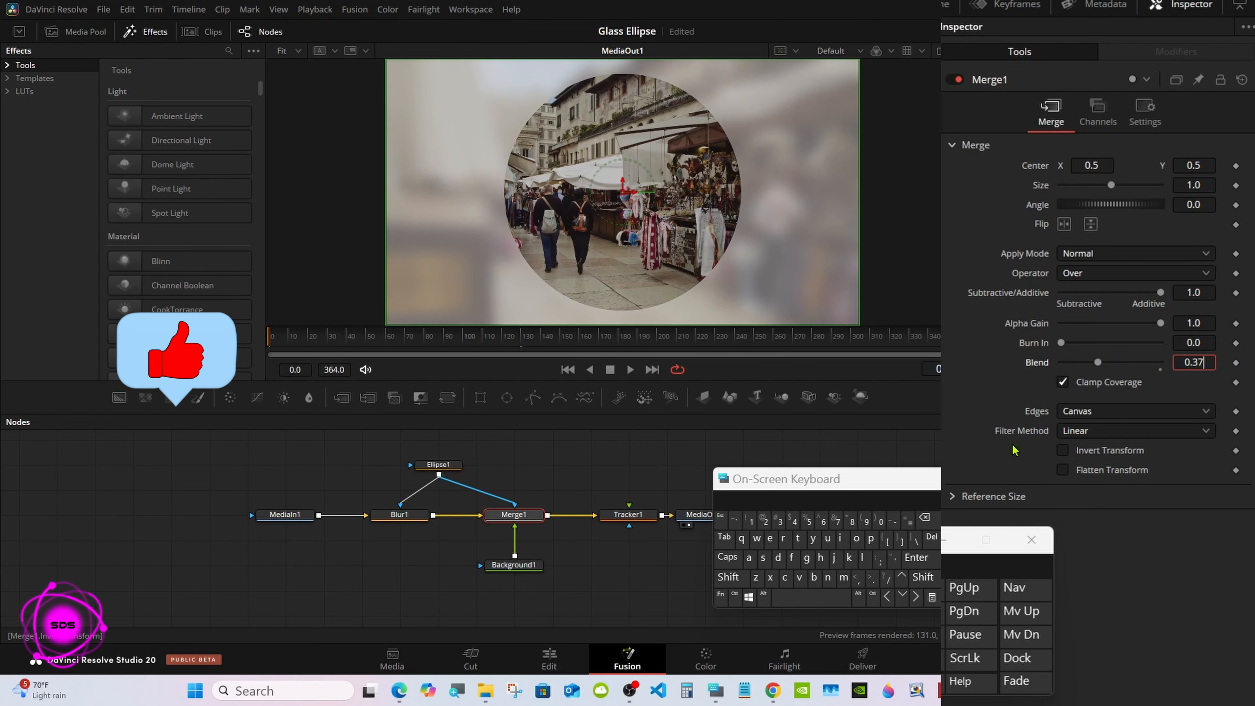
click(923, 516)
click(919, 557)
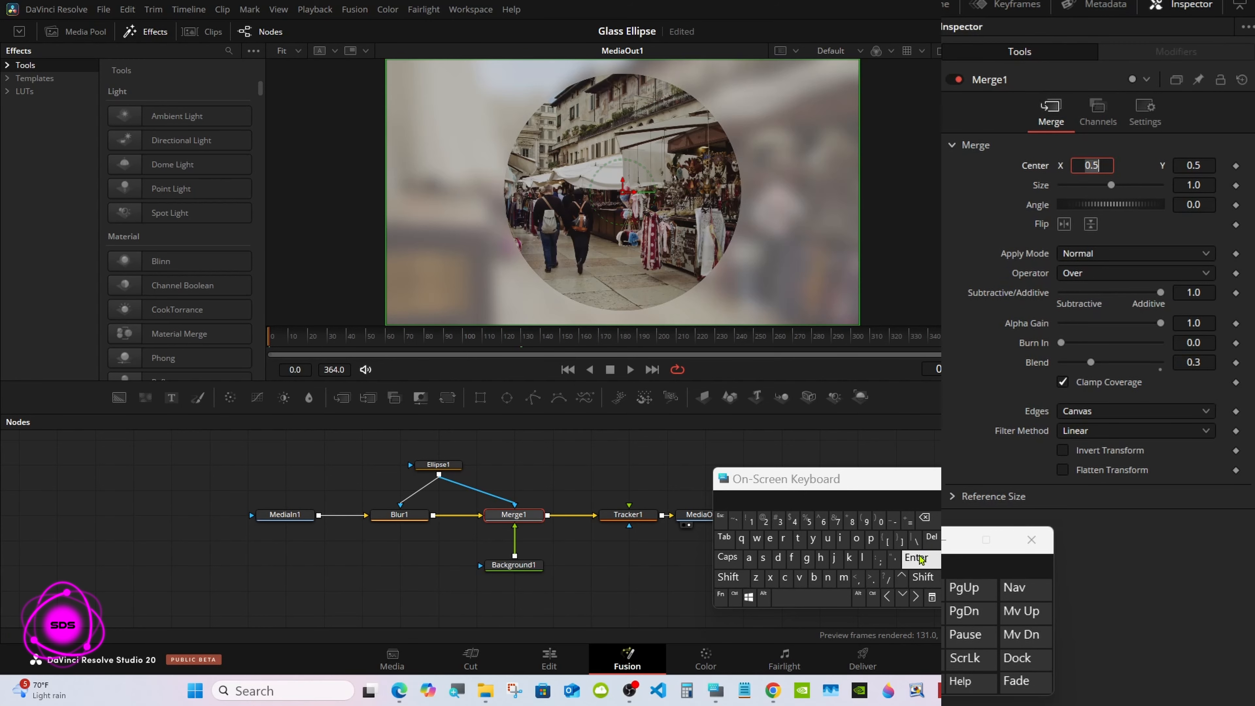
drag(796, 489, 886, 500)
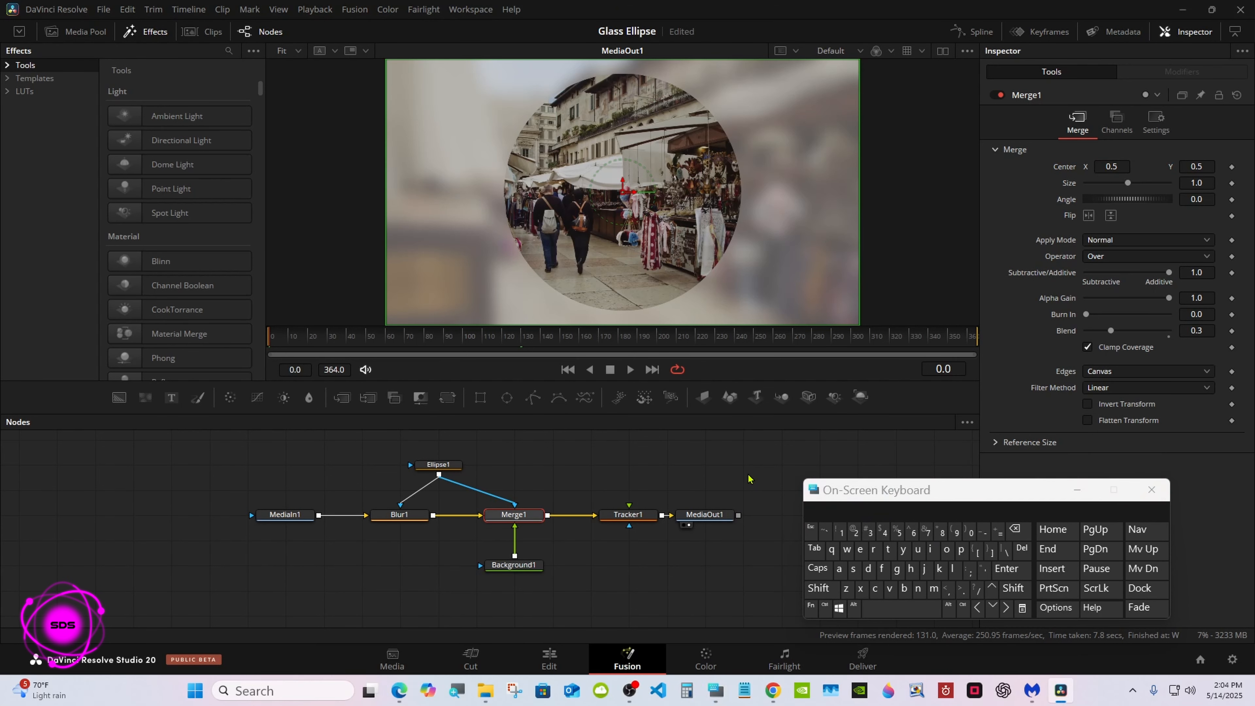
click(1077, 490)
Step: Link Ellipse1's width to its Height with an expression and reduce the height to 0.362
click(452, 467)
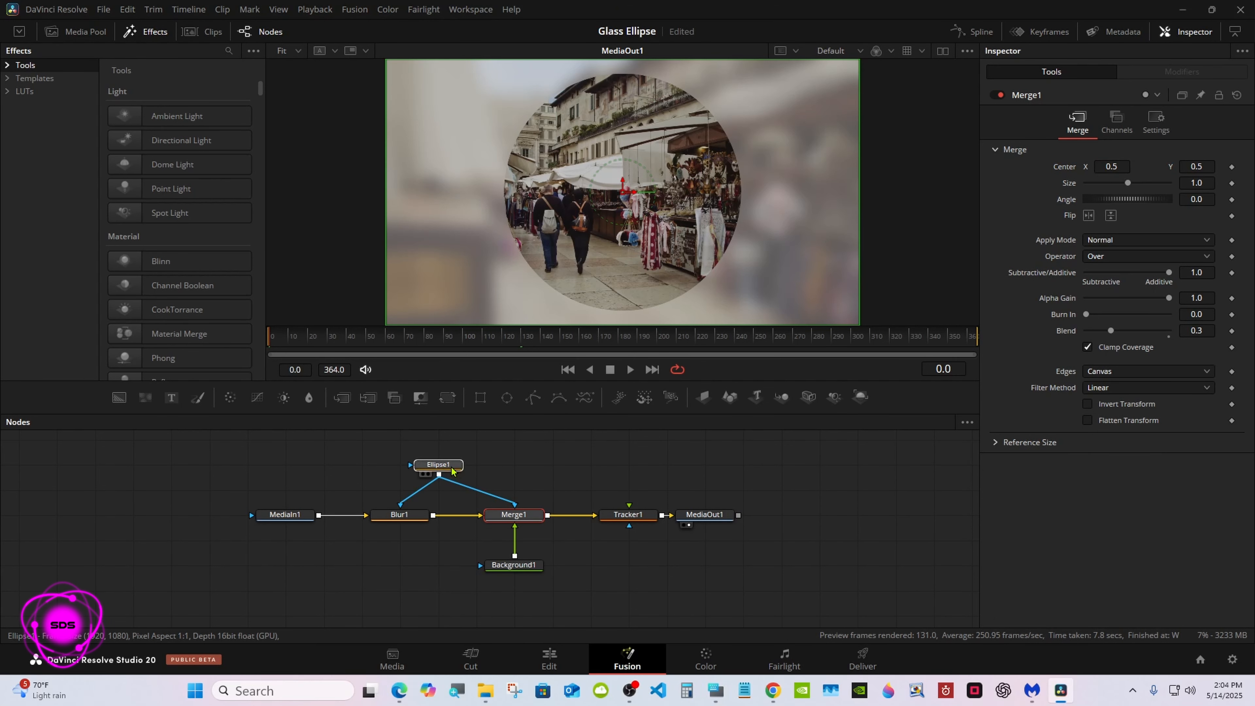
click(451, 468)
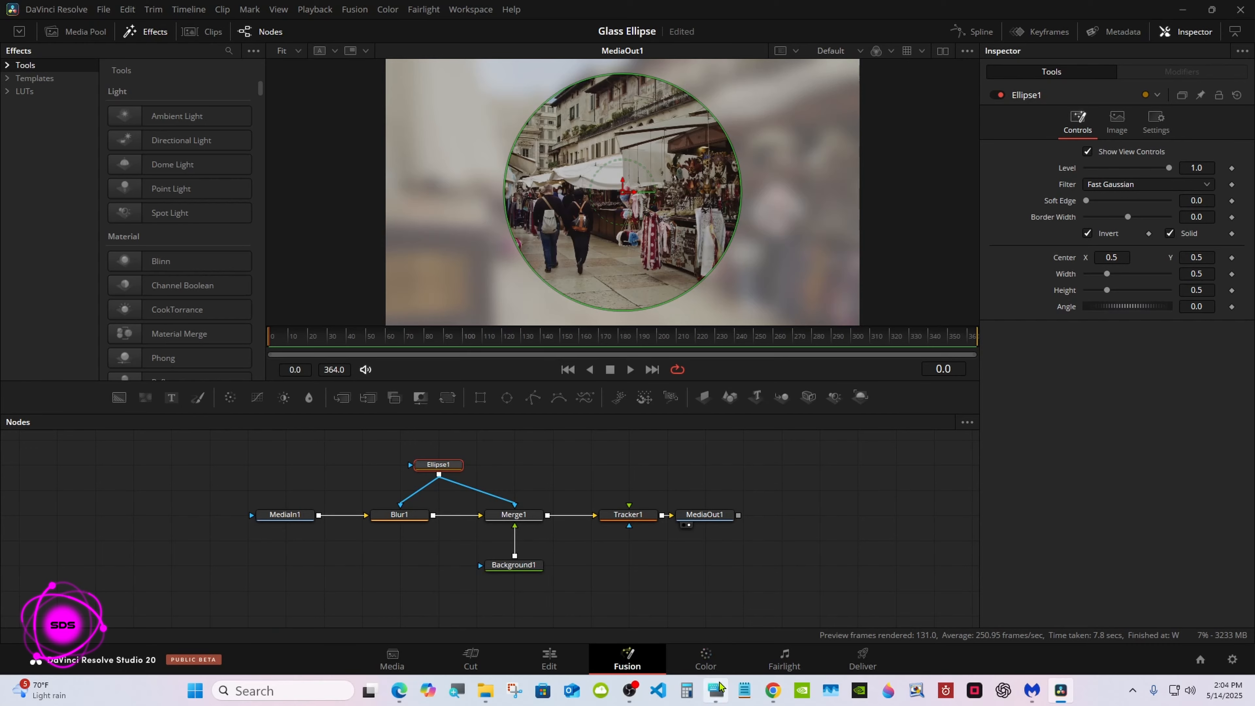
click(715, 691)
drag(1005, 505, 839, 531)
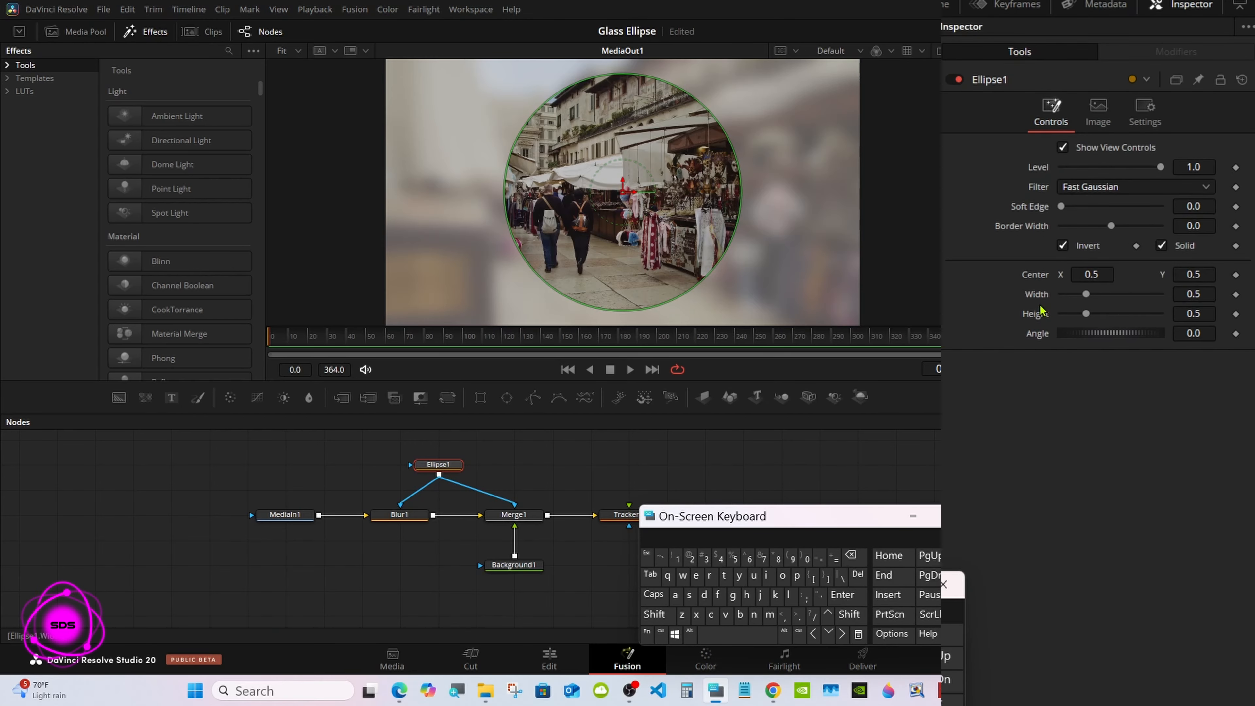
right_click(1040, 312)
click(1080, 479)
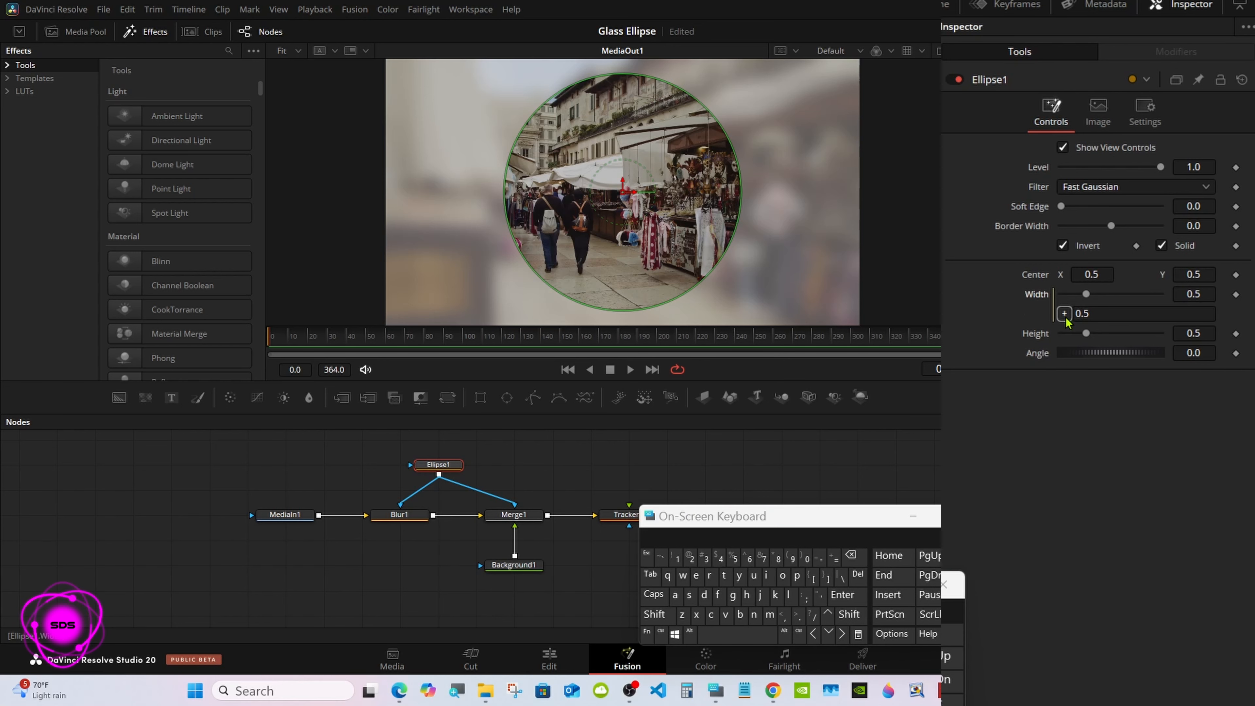
drag(1064, 316, 1038, 333)
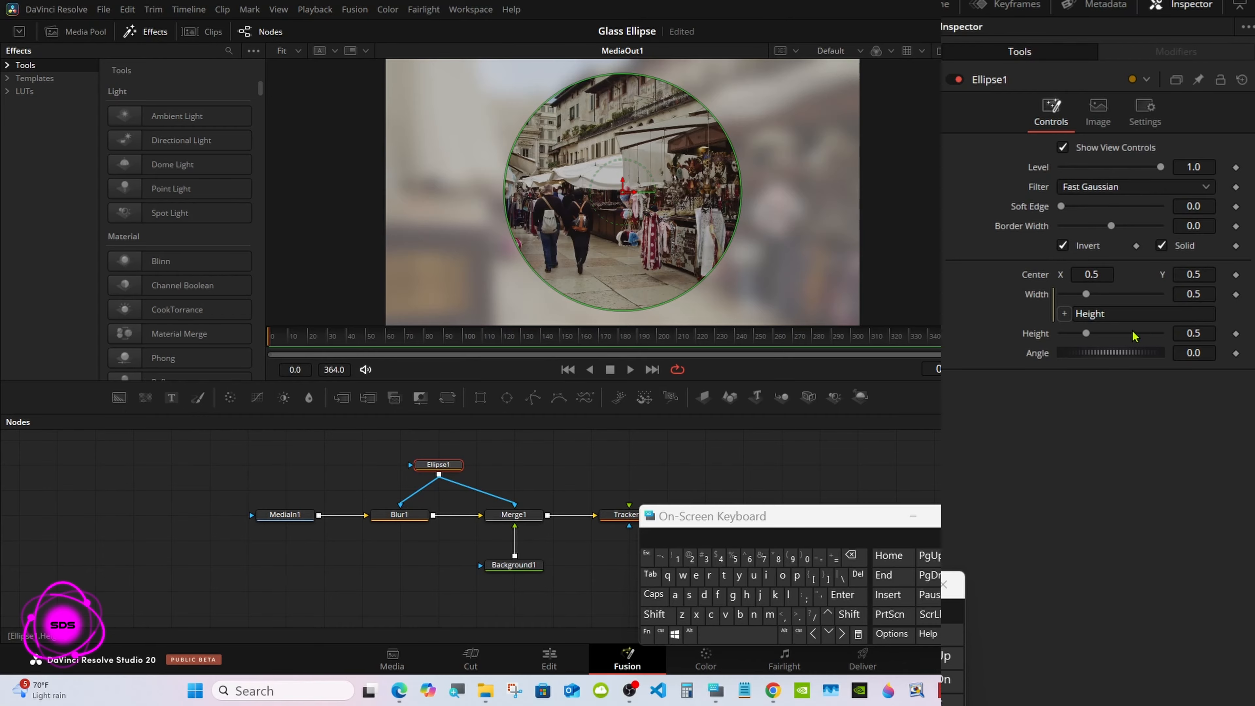
drag(1086, 333, 1079, 333)
Step: Change Ellipse1's width expression to Height/2 and reduce the height to 0.315
click(1107, 314)
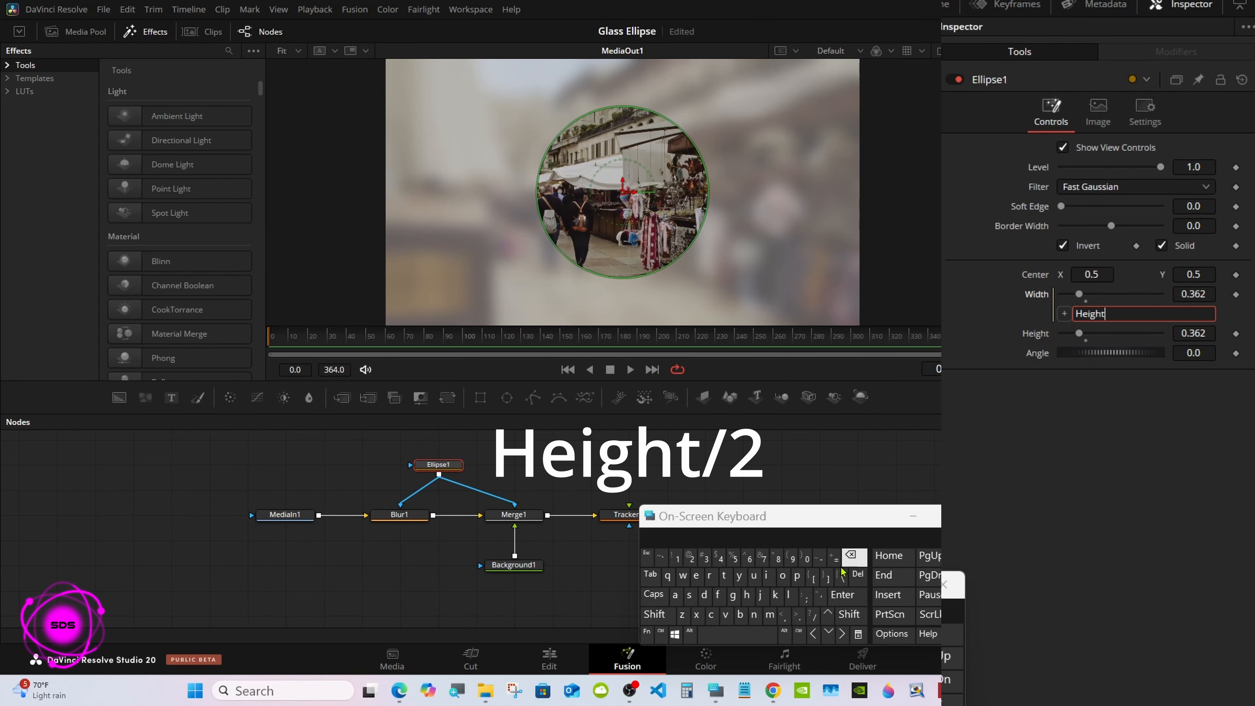
click(813, 615)
click(690, 557)
click(832, 594)
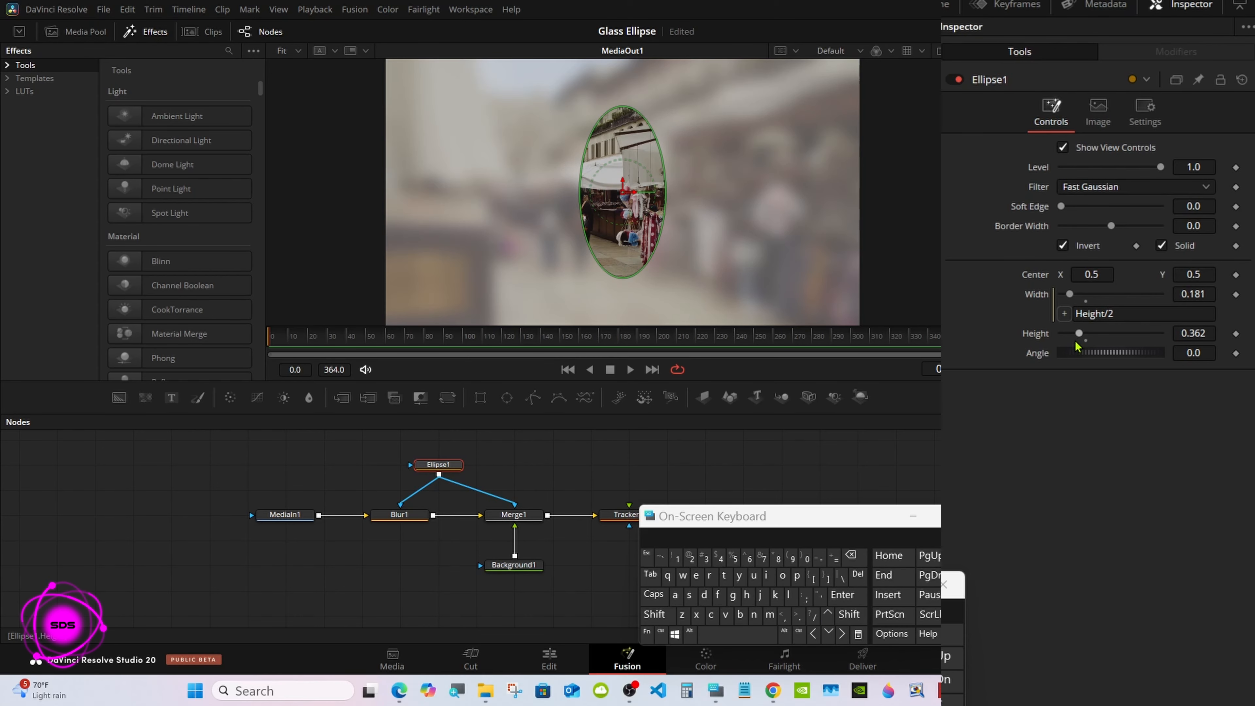
drag(1077, 342, 1076, 340)
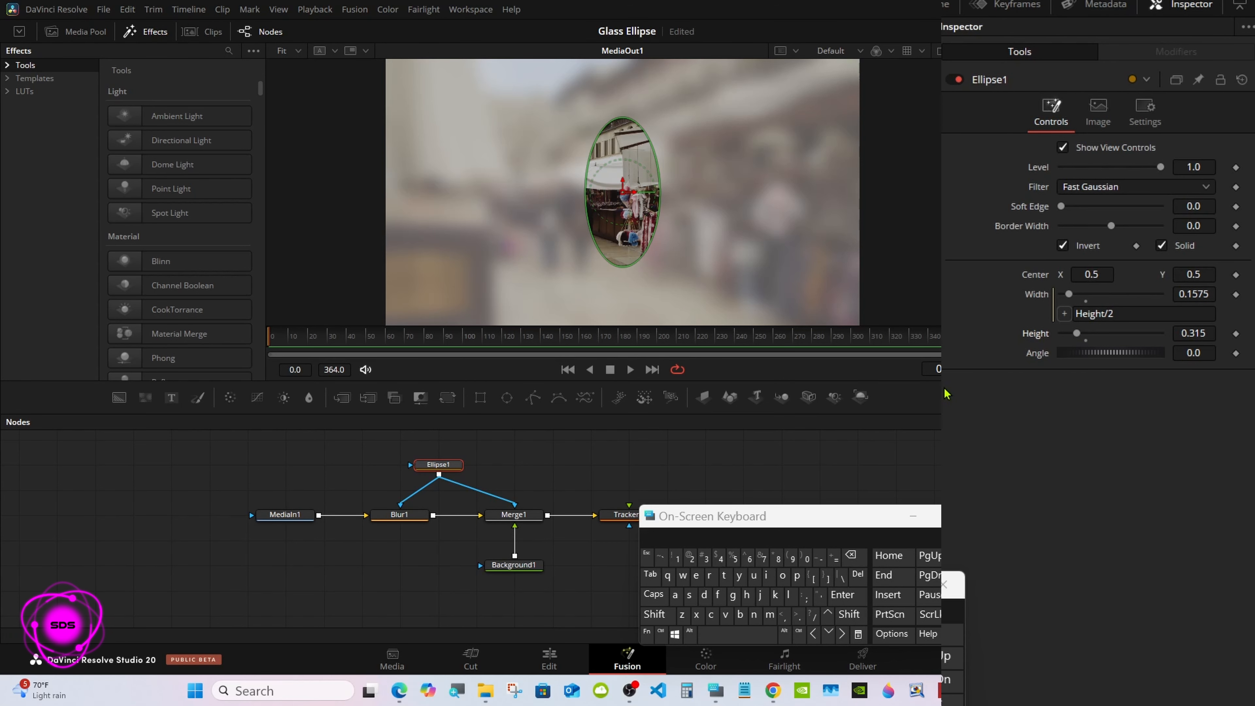
Step: Connect Ellipse1's center to the tracker's IntelliTrack1 path position, scrub through the clip, and move the on-screen keyboard aside
right_click(1039, 281)
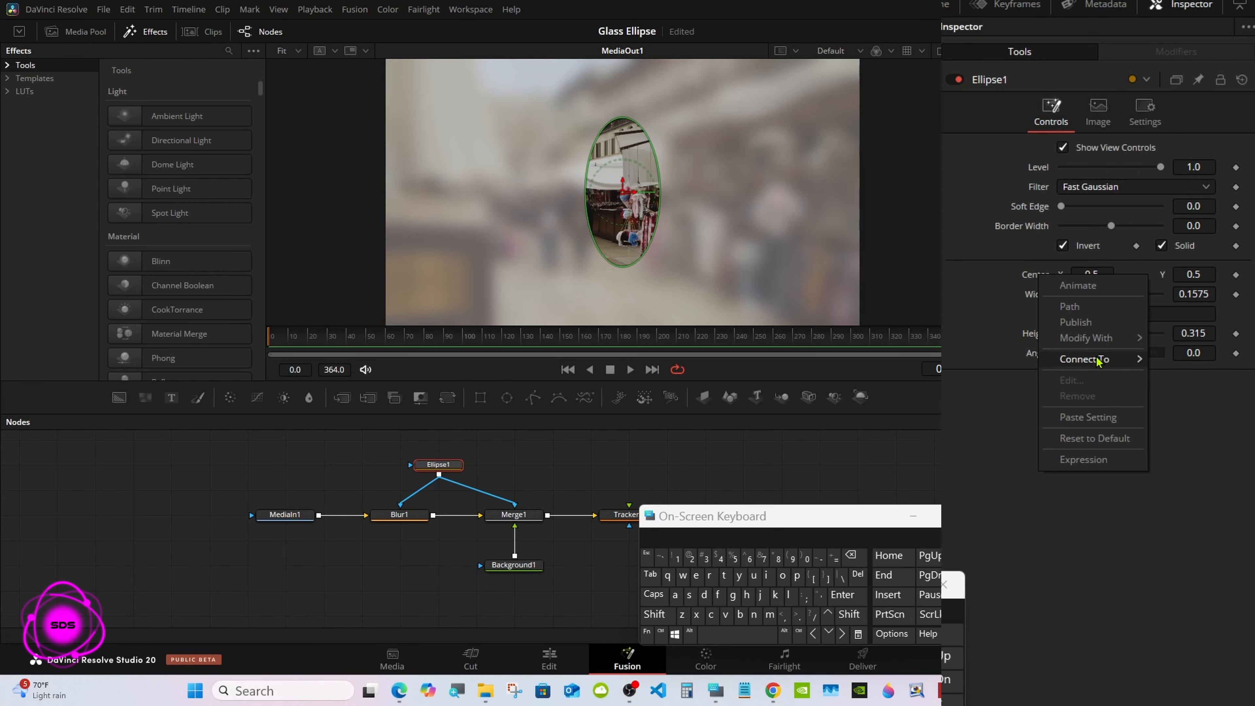
mouse_move(1097, 360)
mouse_move(1000, 364)
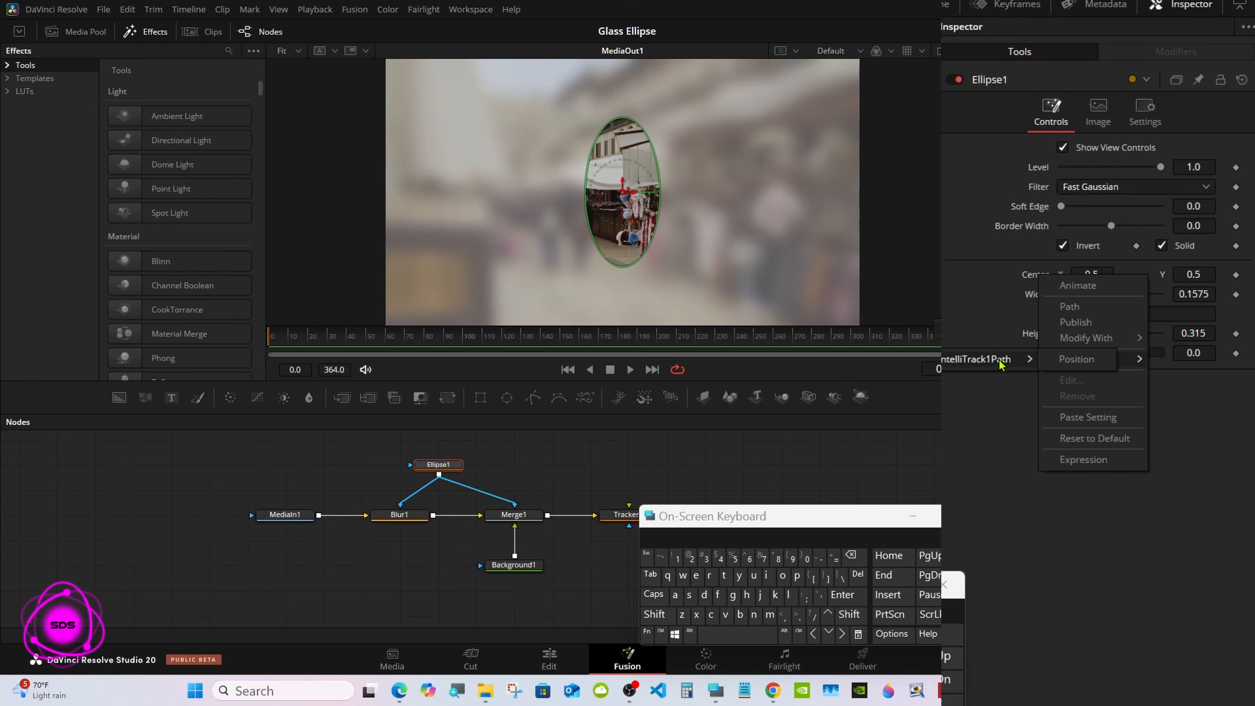
click(1068, 363)
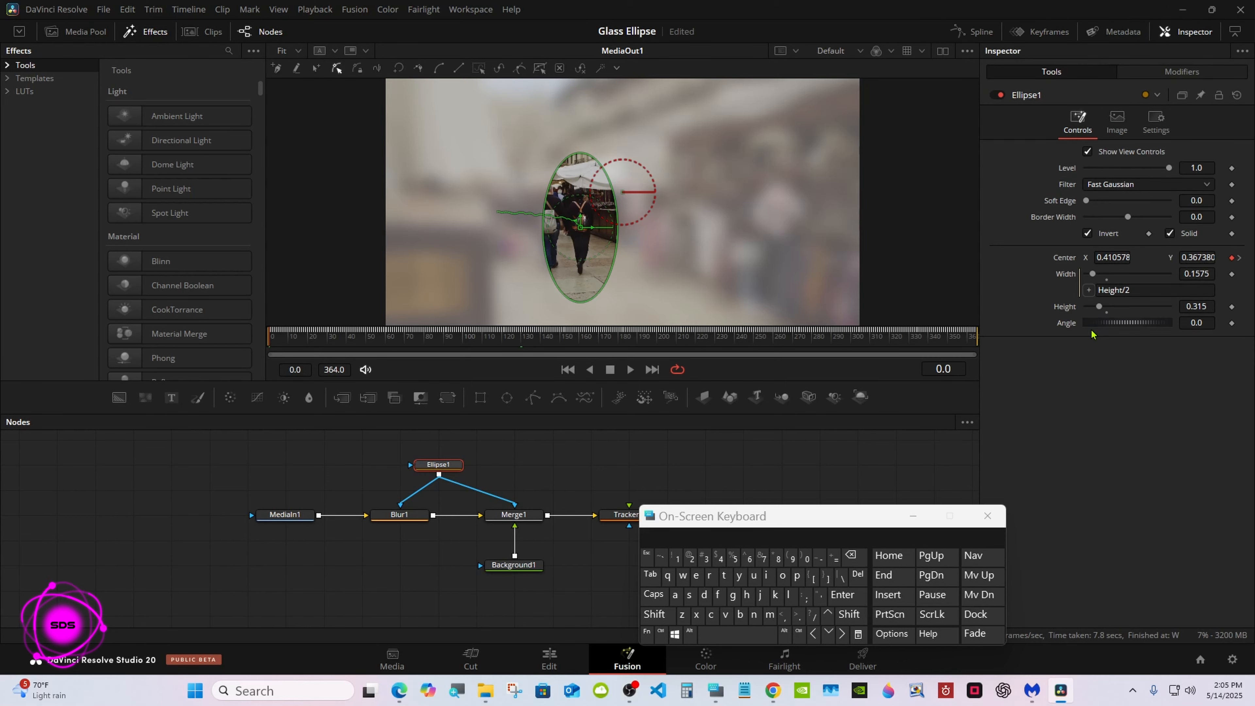
drag(795, 337, 269, 337)
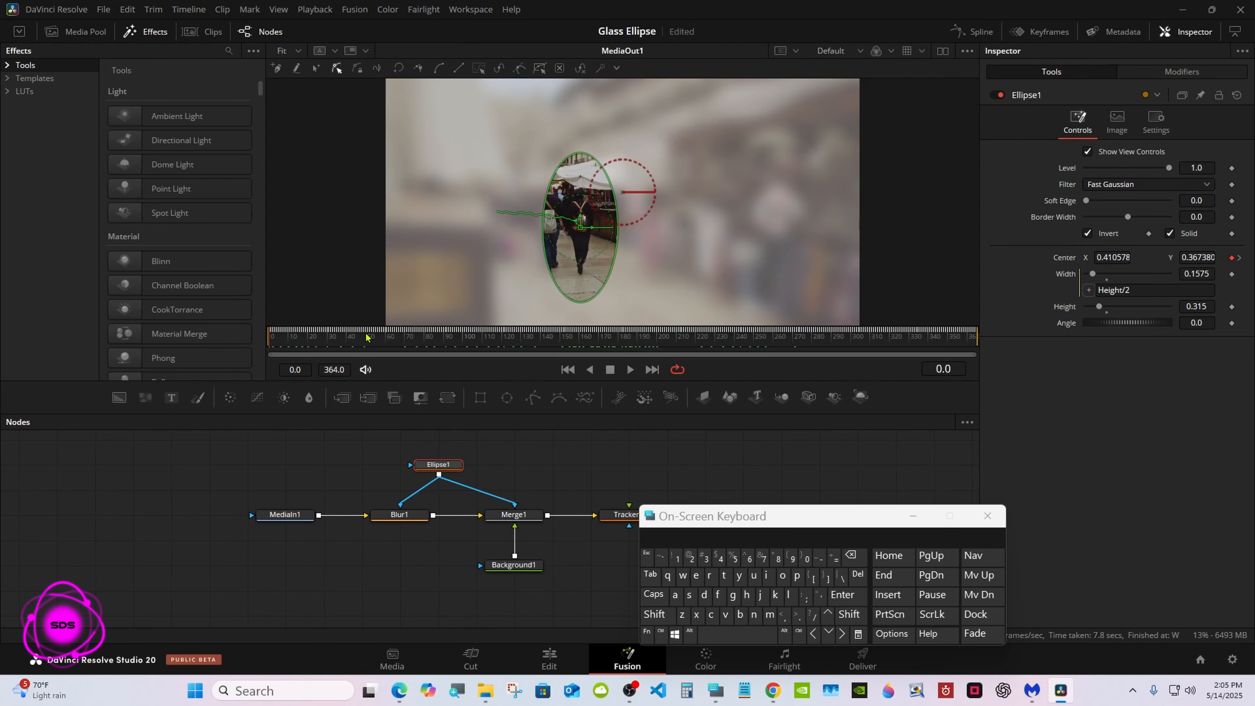
drag(690, 524, 801, 524)
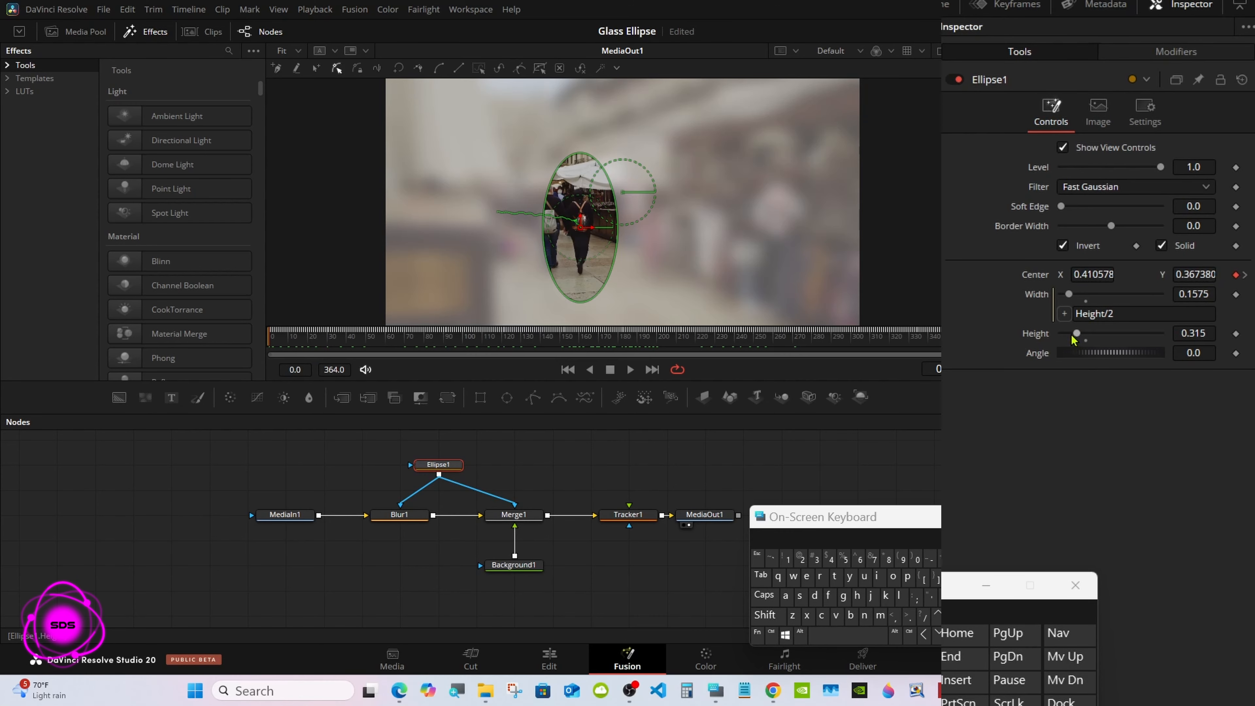
Step: Keyframe Ellipse1's height at 0.283 on frame 0 and 0.225 on frame 364, then deselect the node and put away the on-screen keyboard
drag(1098, 306, 1095, 299)
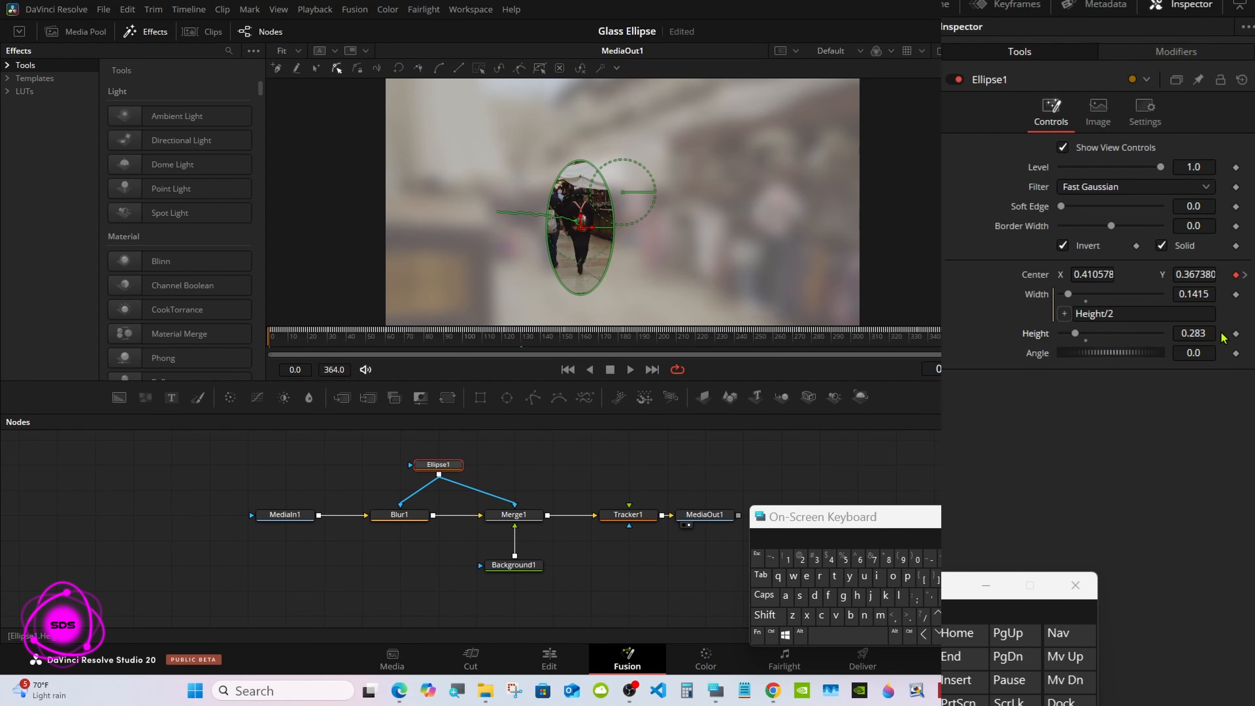
click(1235, 334)
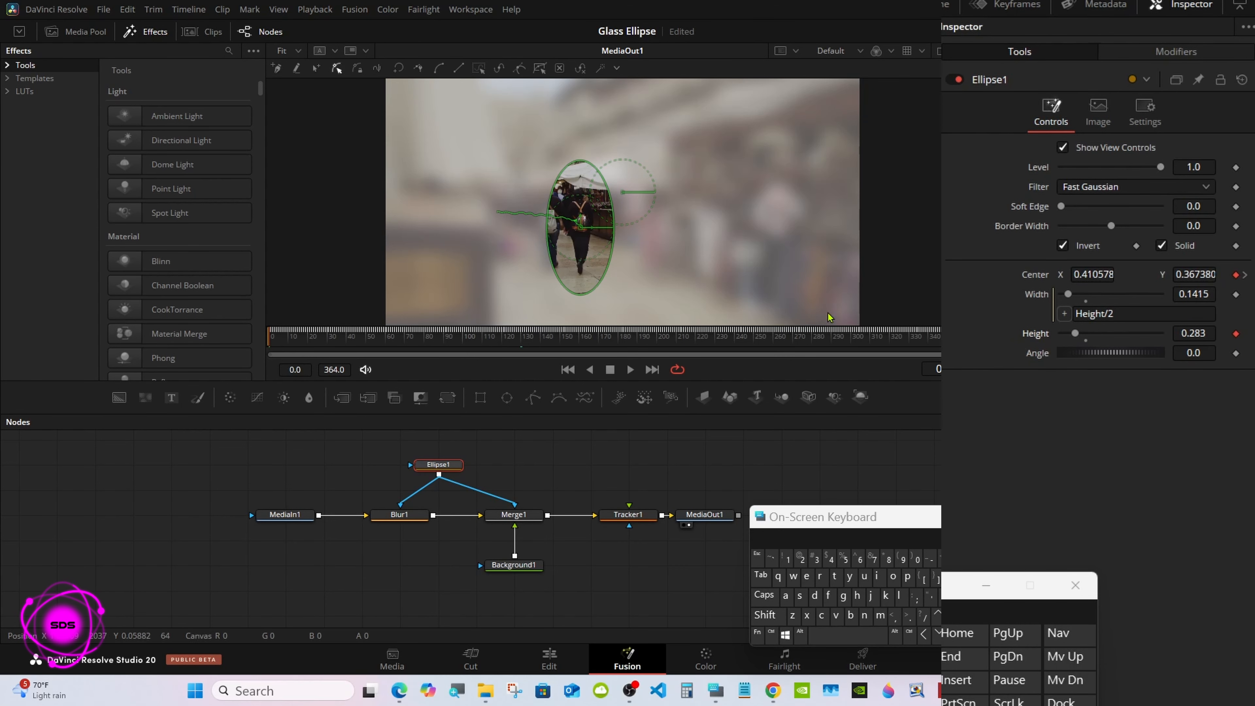
drag(269, 335, 944, 366)
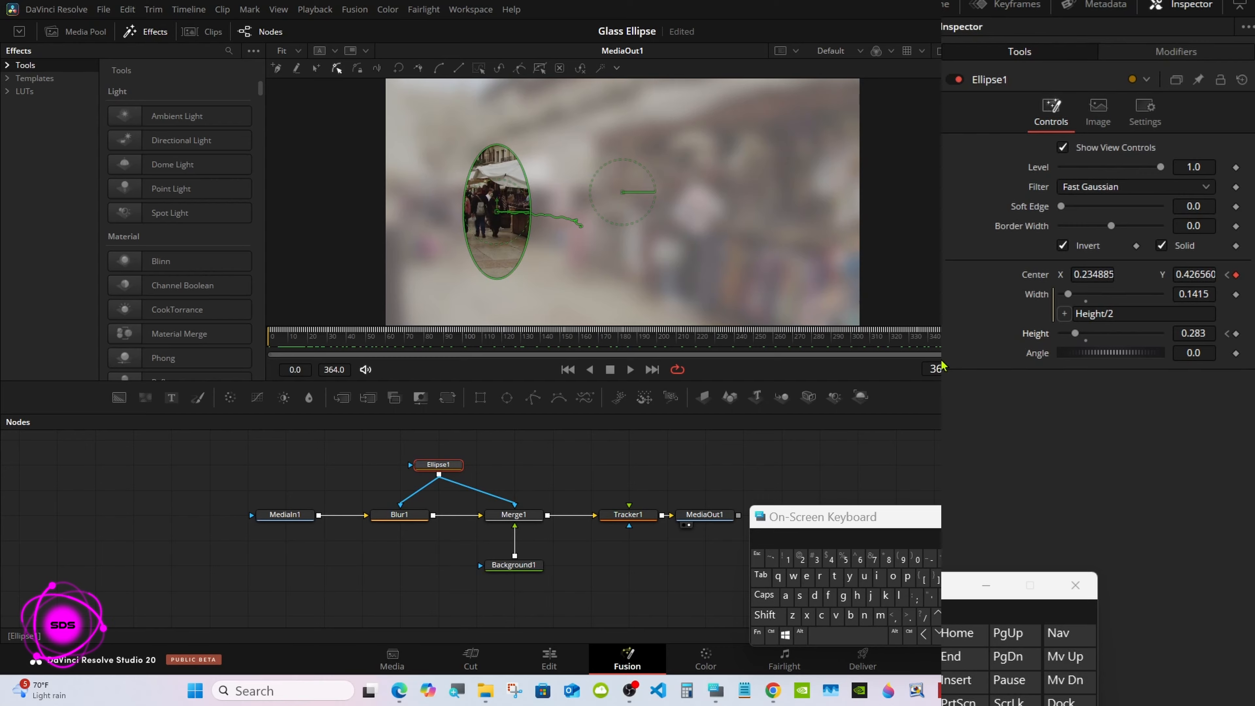
drag(1199, 330, 1157, 335)
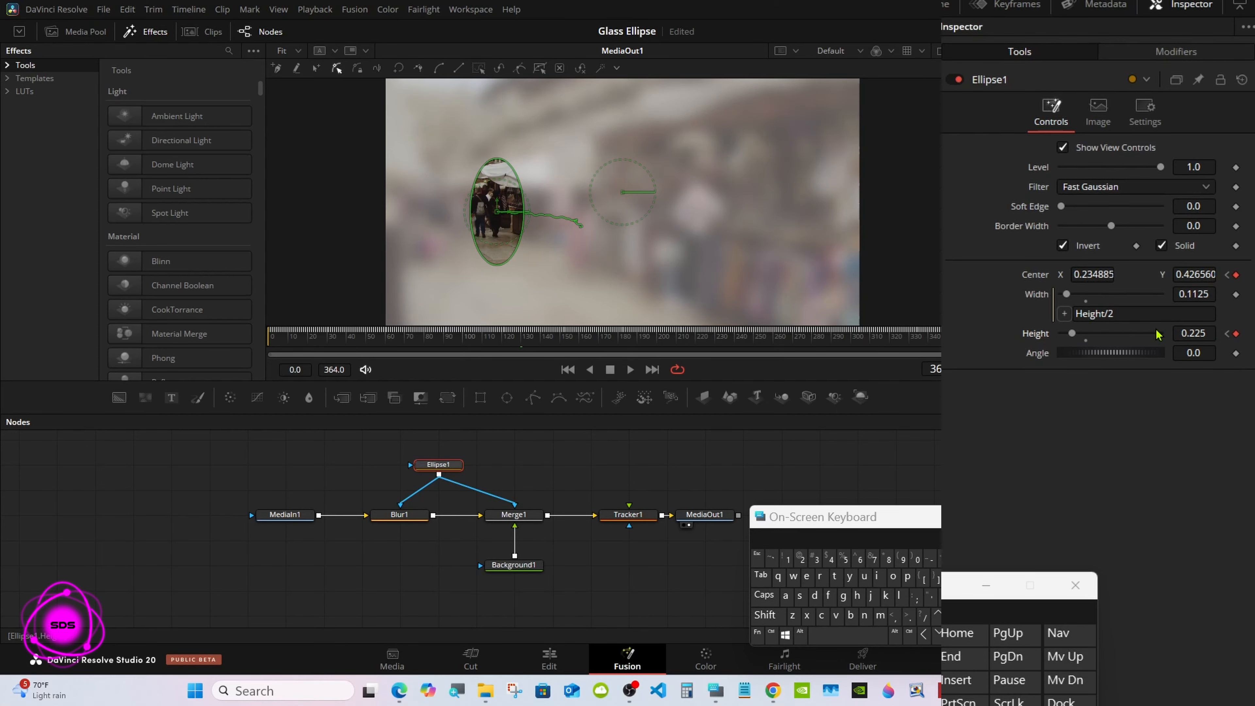
click(765, 454)
click(1010, 519)
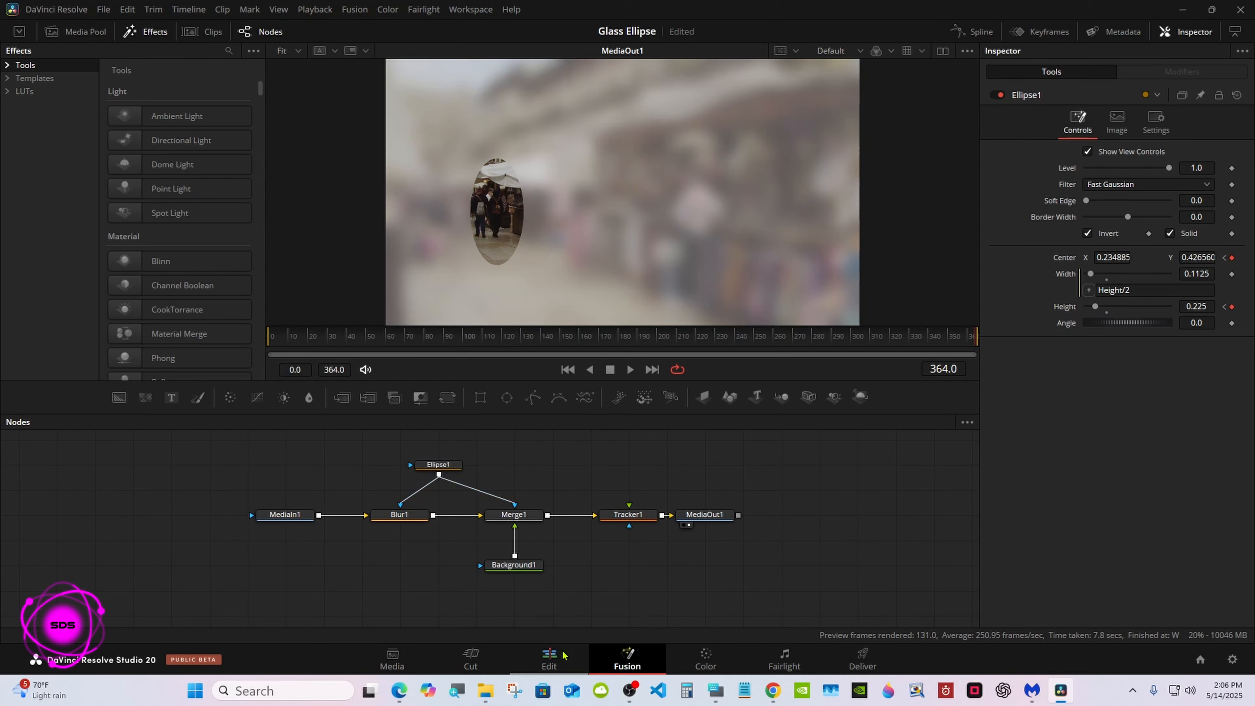
Step: Play the timeline from the start on the Edit page to check how the oval follows the people
click(549, 659)
key(Home)
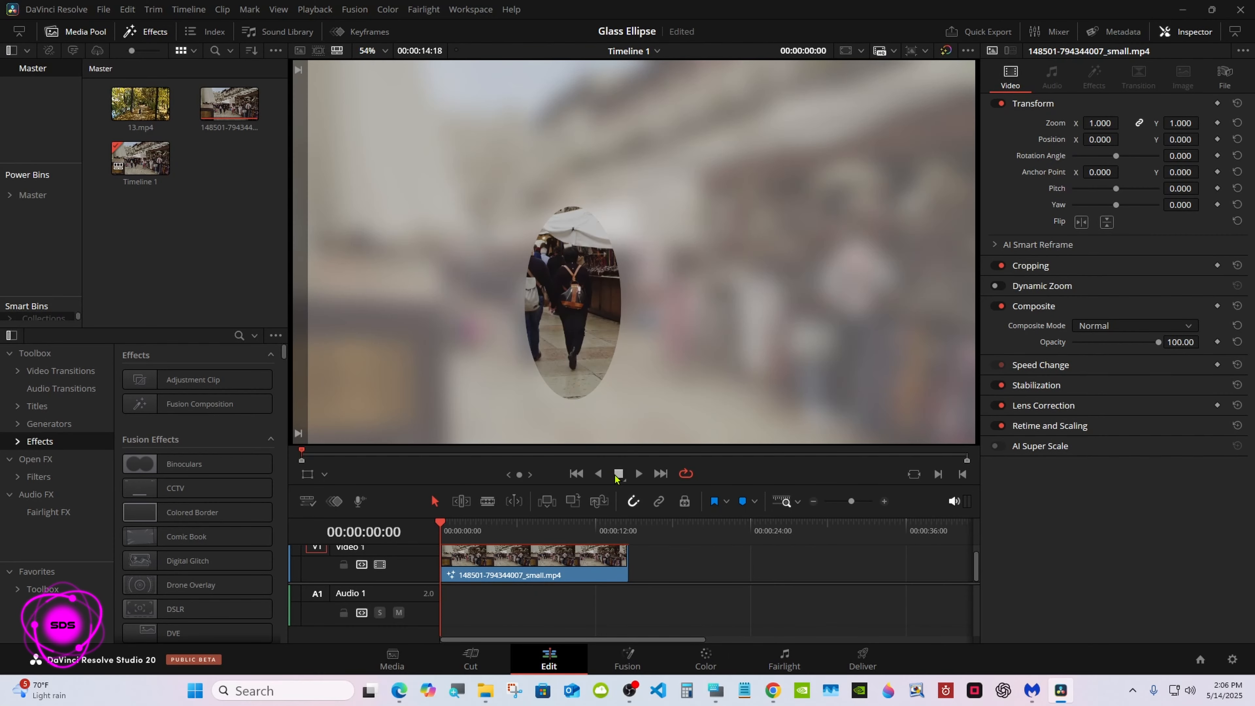
click(642, 477)
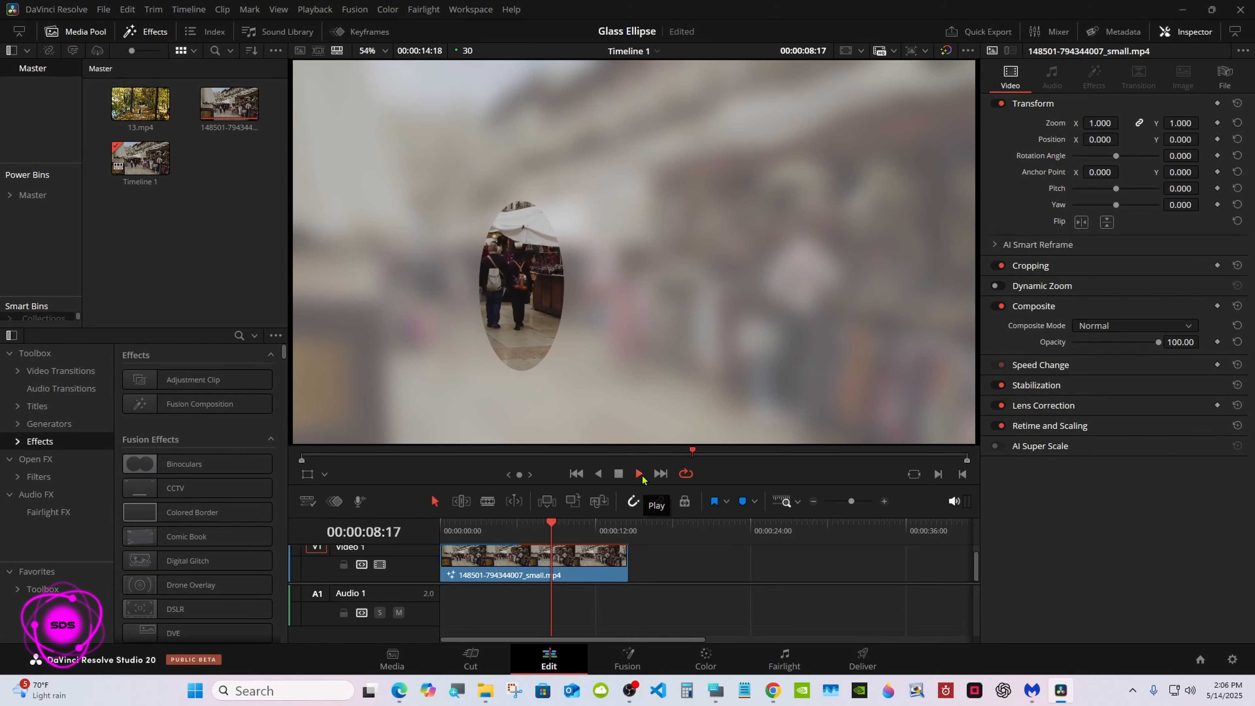
click(617, 474)
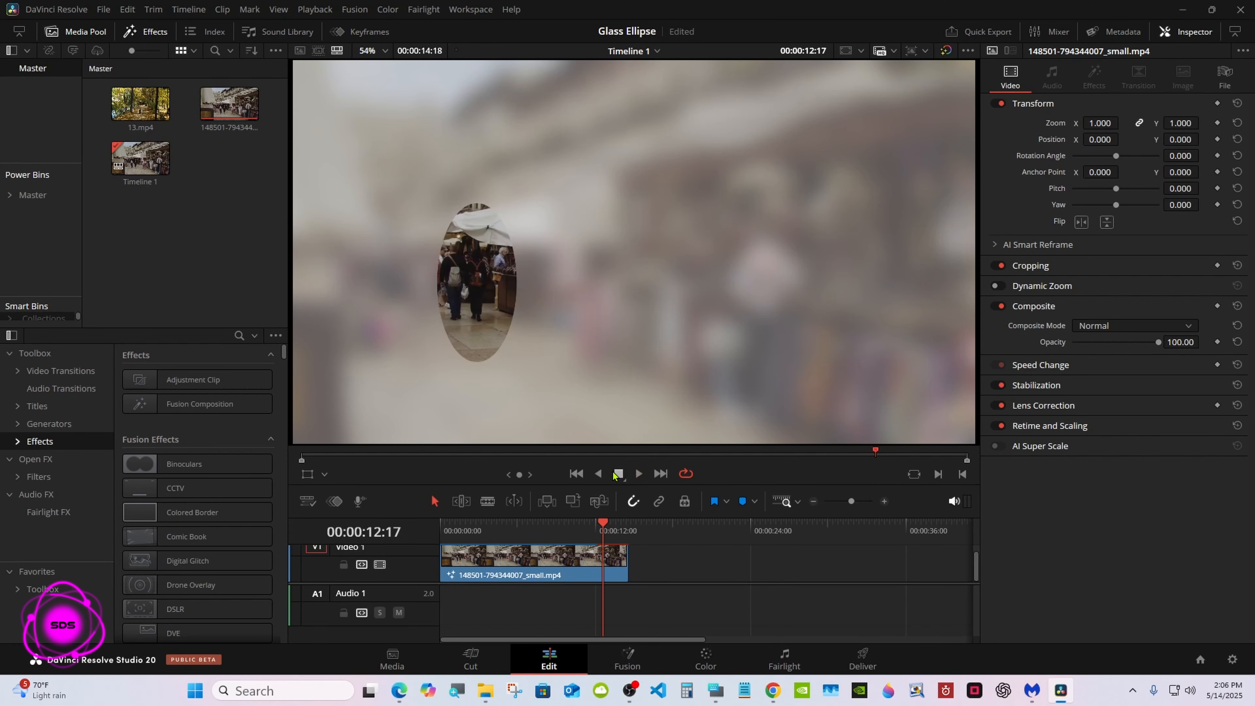
Step: Return to the Fusion page, enlarge the node area, and cut the Tracker1 node out of the flow
click(628, 657)
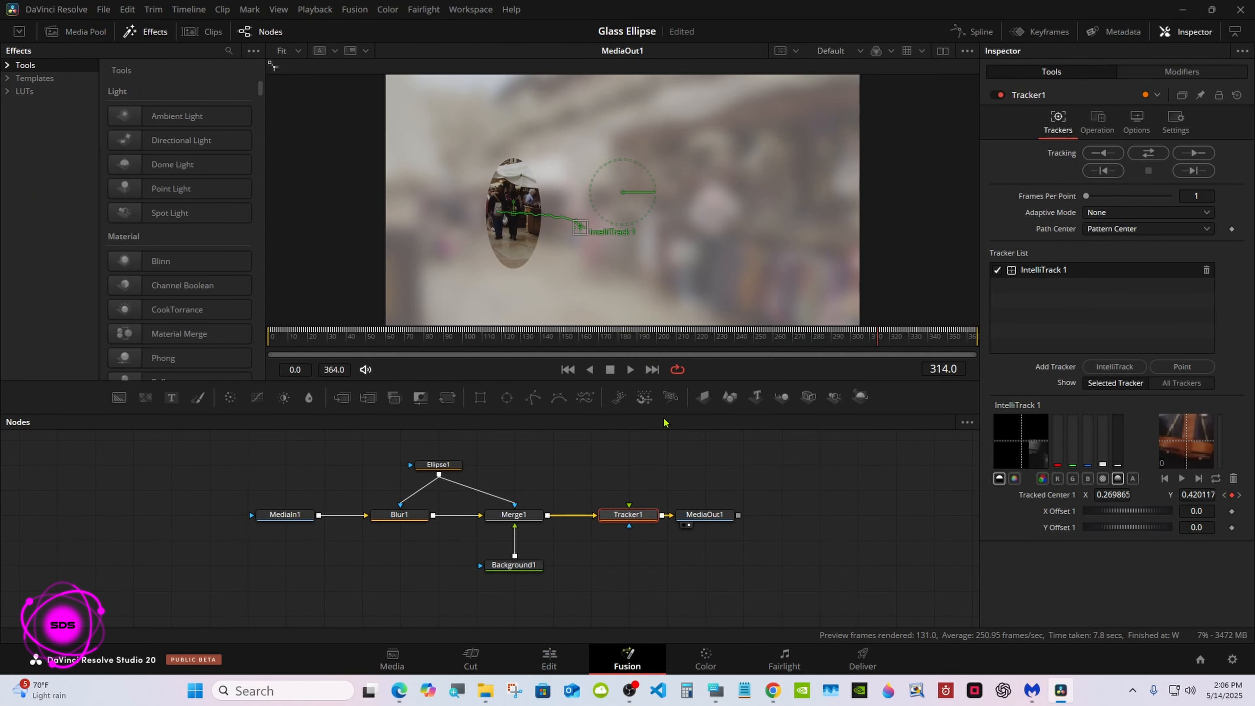
drag(663, 421, 661, 398)
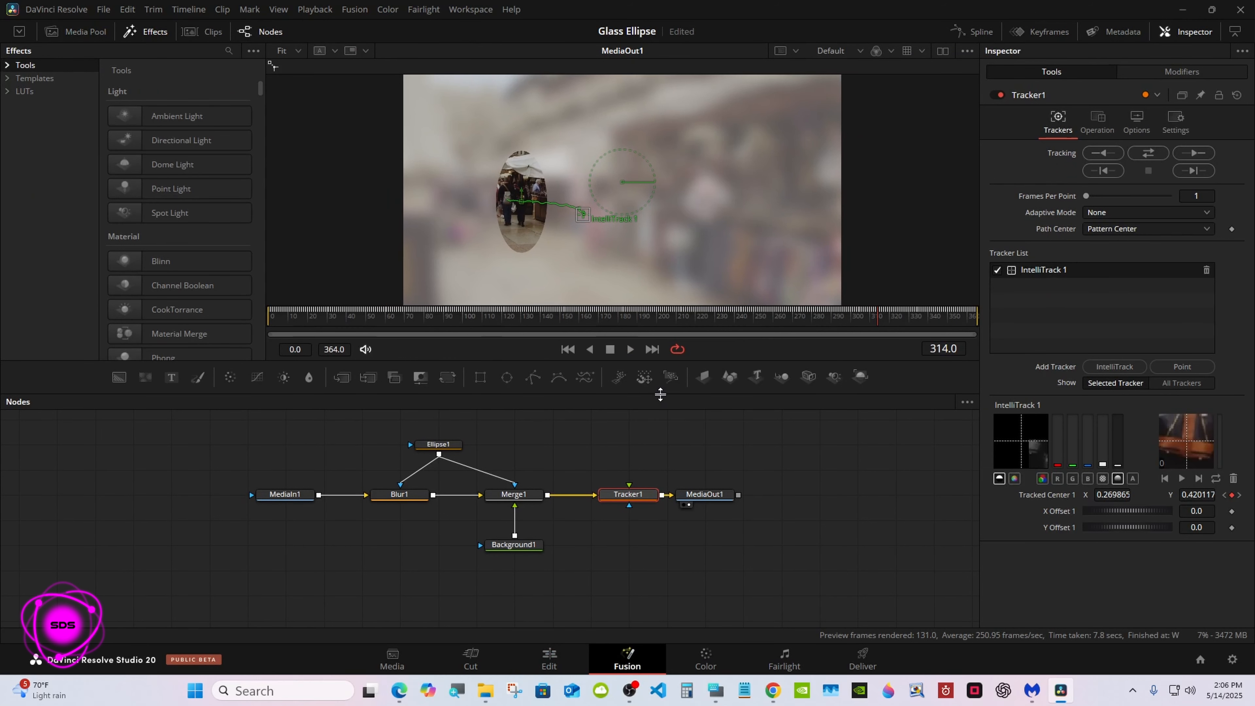
right_click(627, 497)
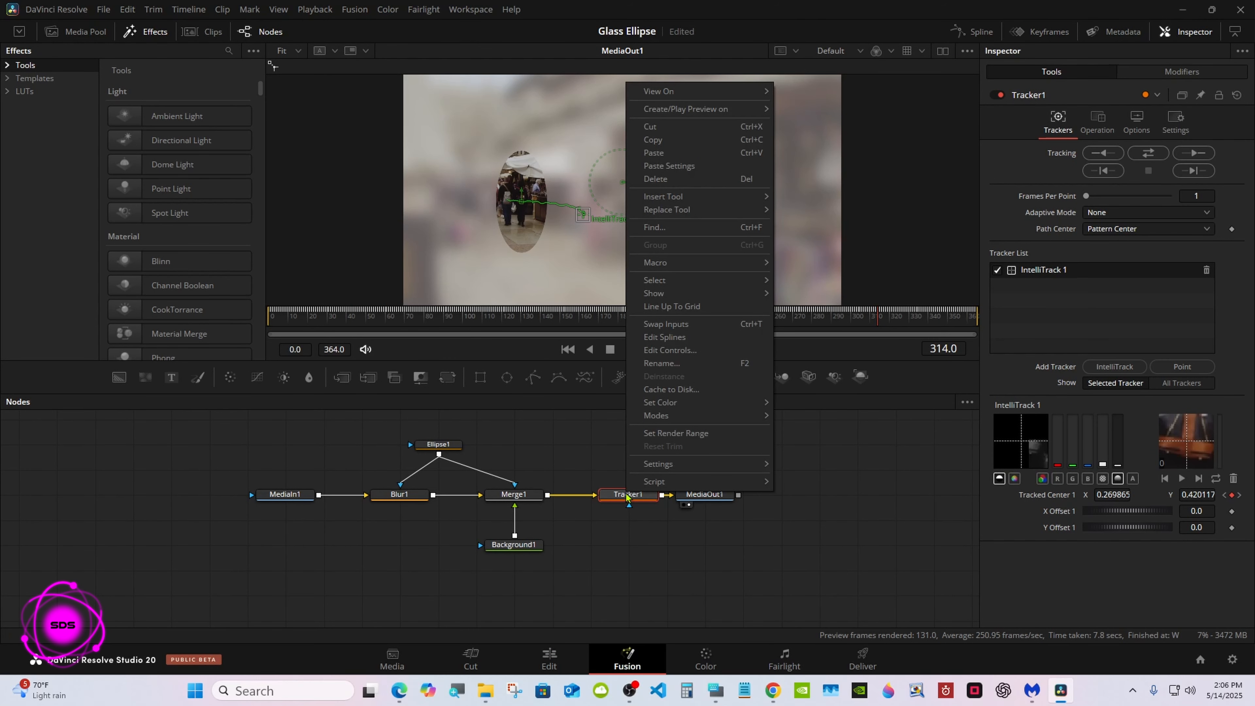
click(652, 127)
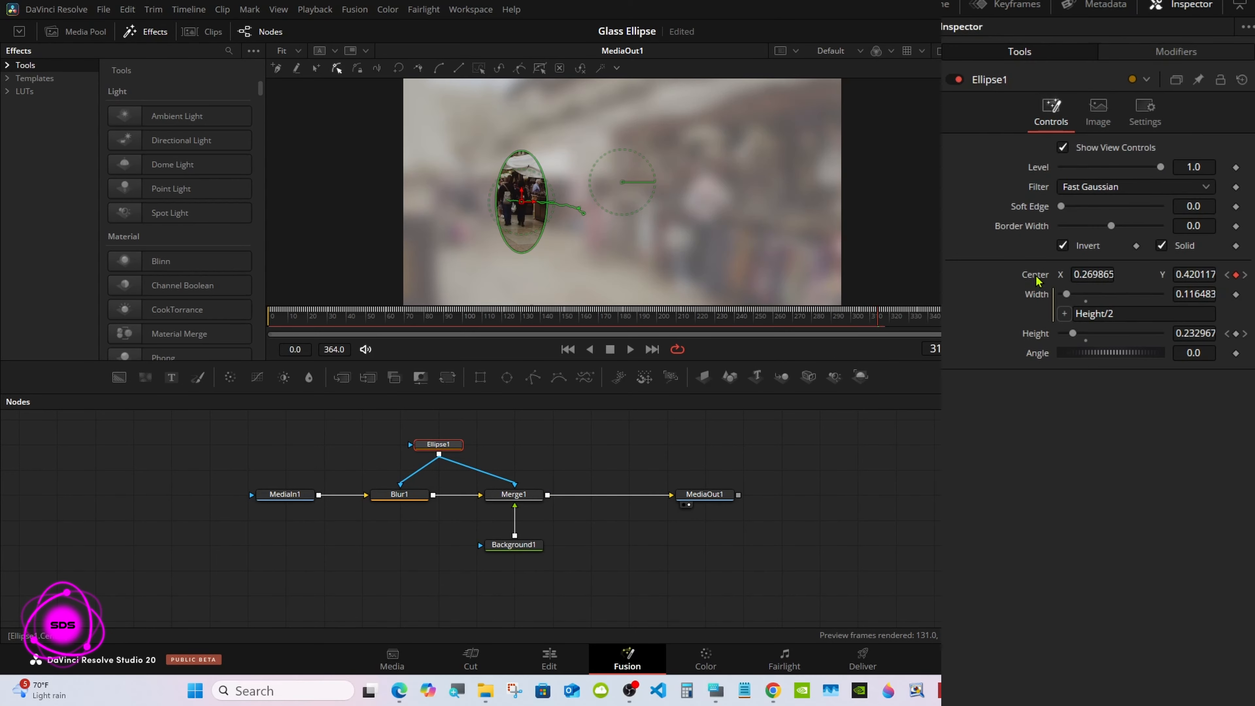
Step: Reset Ellipse1's center to 0.5, 0.5 and remove the expression from its width
double_click(1035, 275)
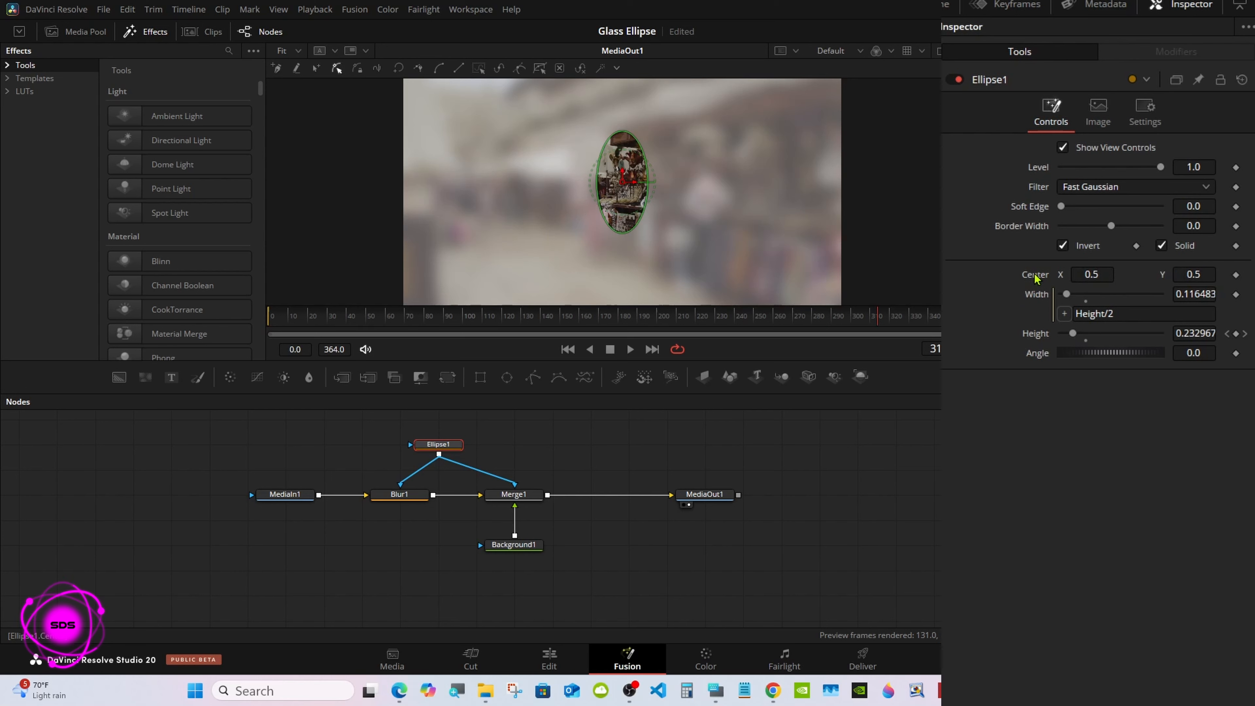
right_click(1038, 302)
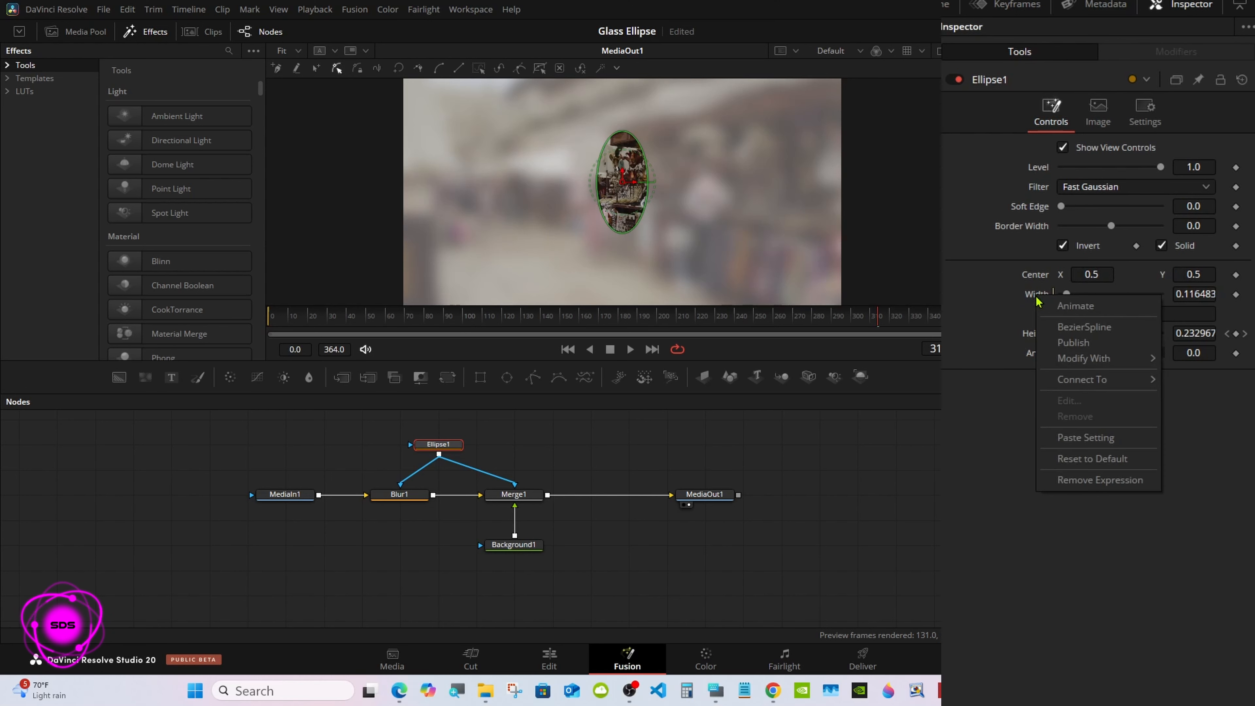
click(1078, 480)
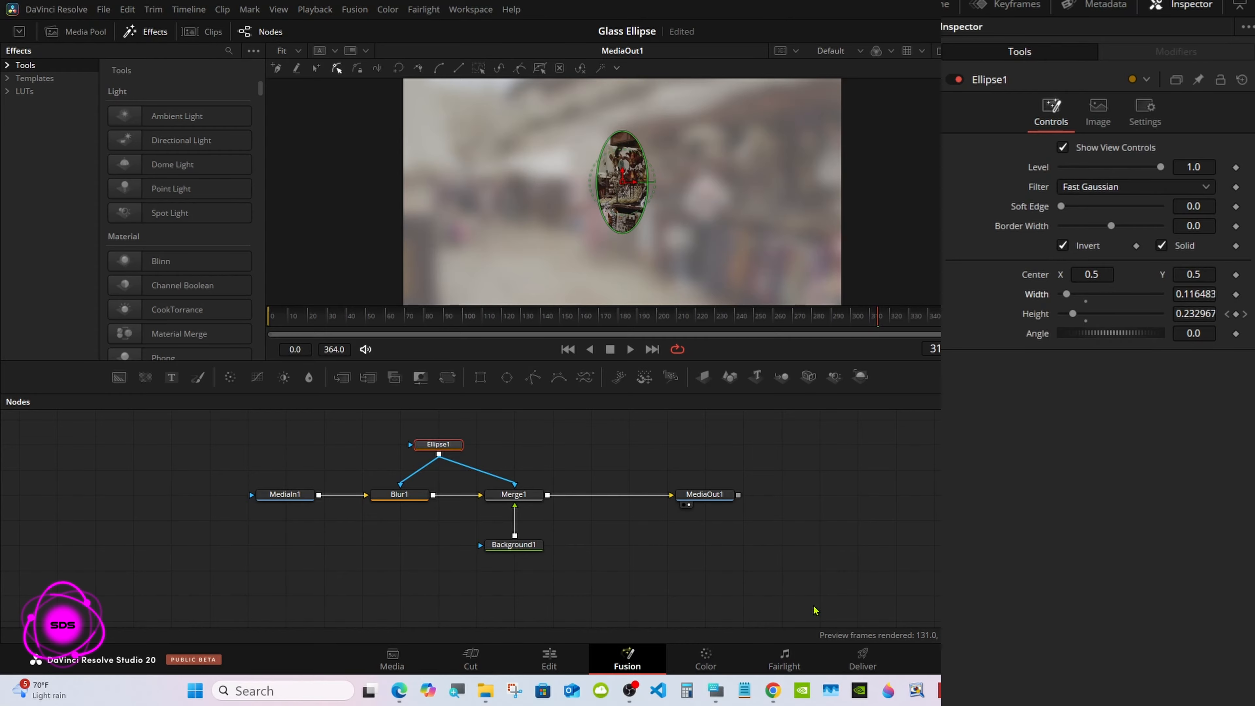
Step: Reset Ellipse1's animated height to clear its keyframes, and set both height and width to 0.25
click(715, 691)
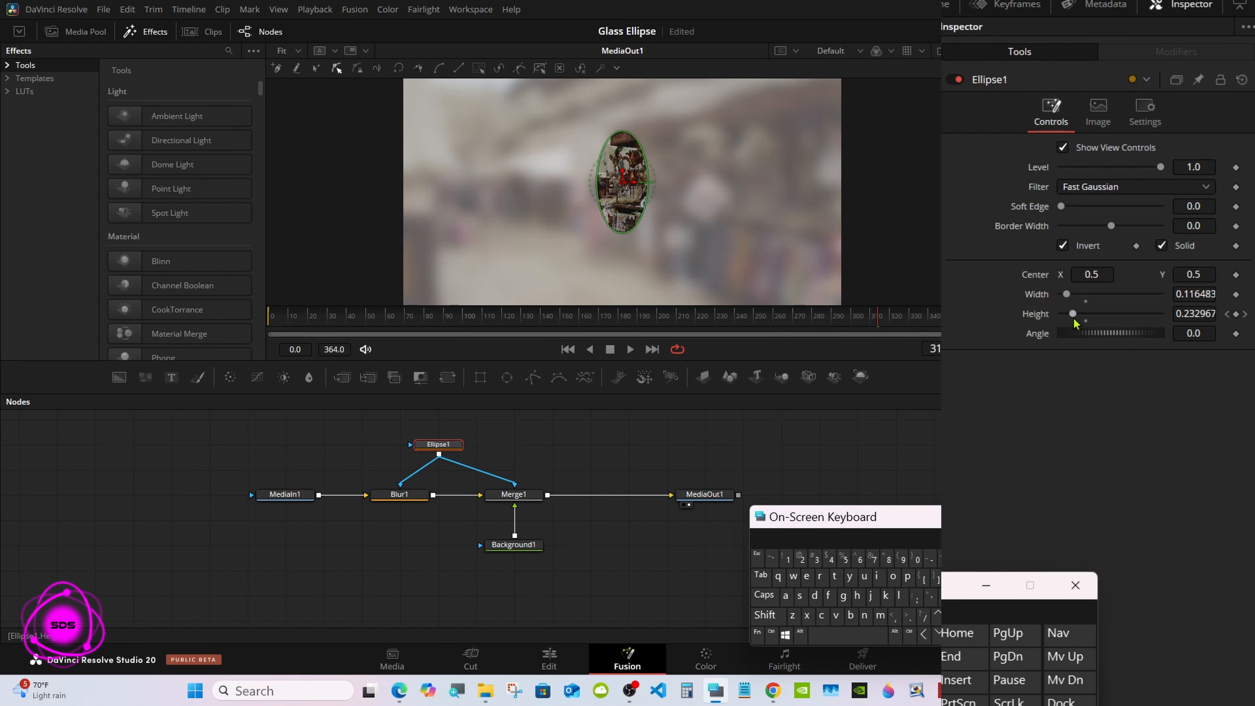
drag(1073, 314, 1067, 314)
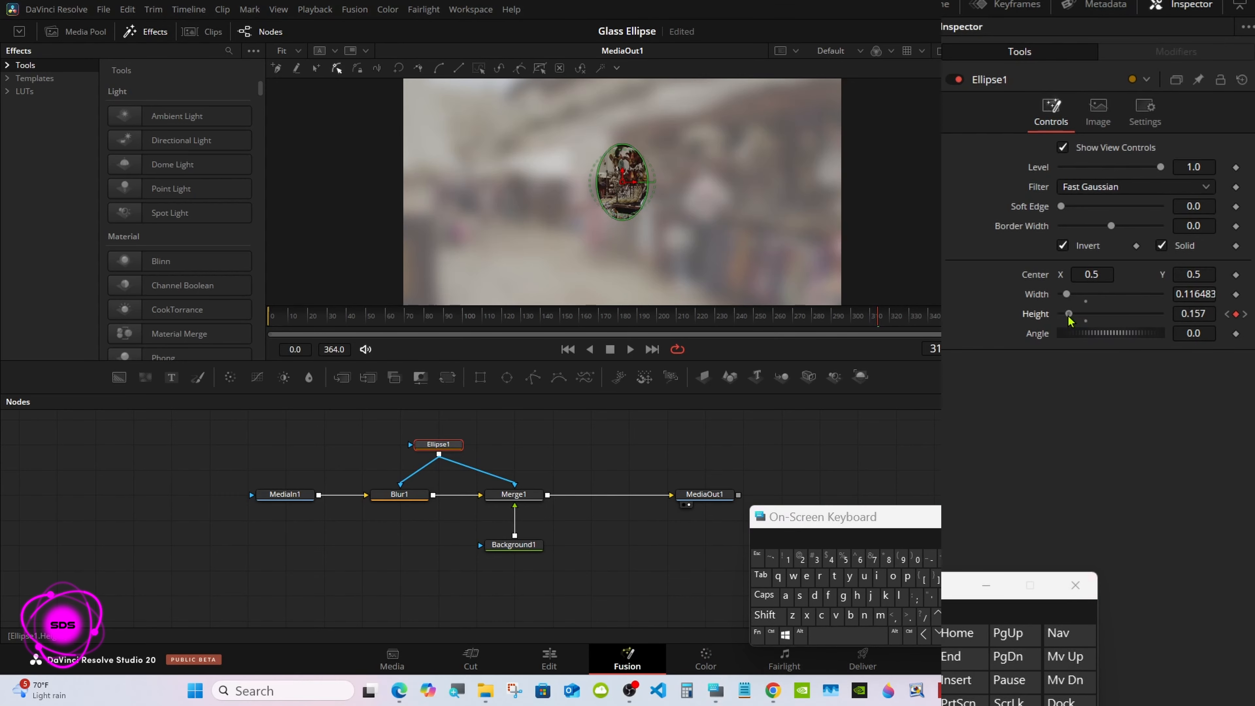
double_click(1040, 316)
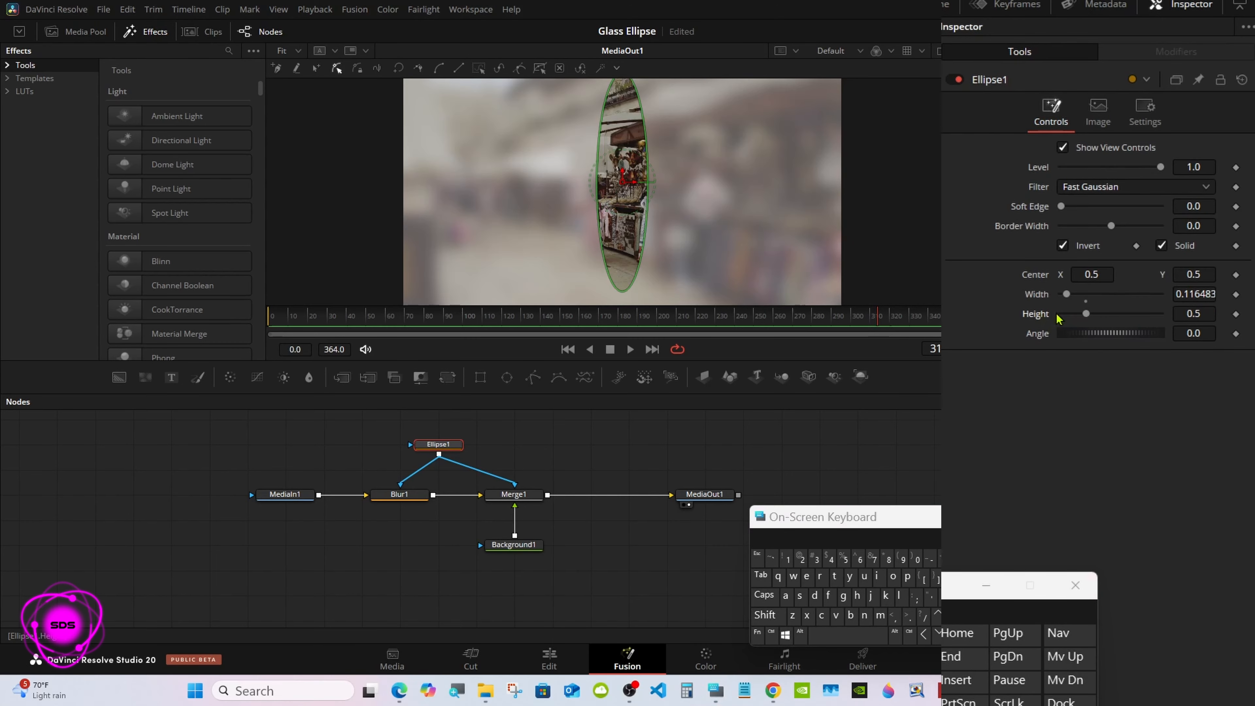
click(1208, 311)
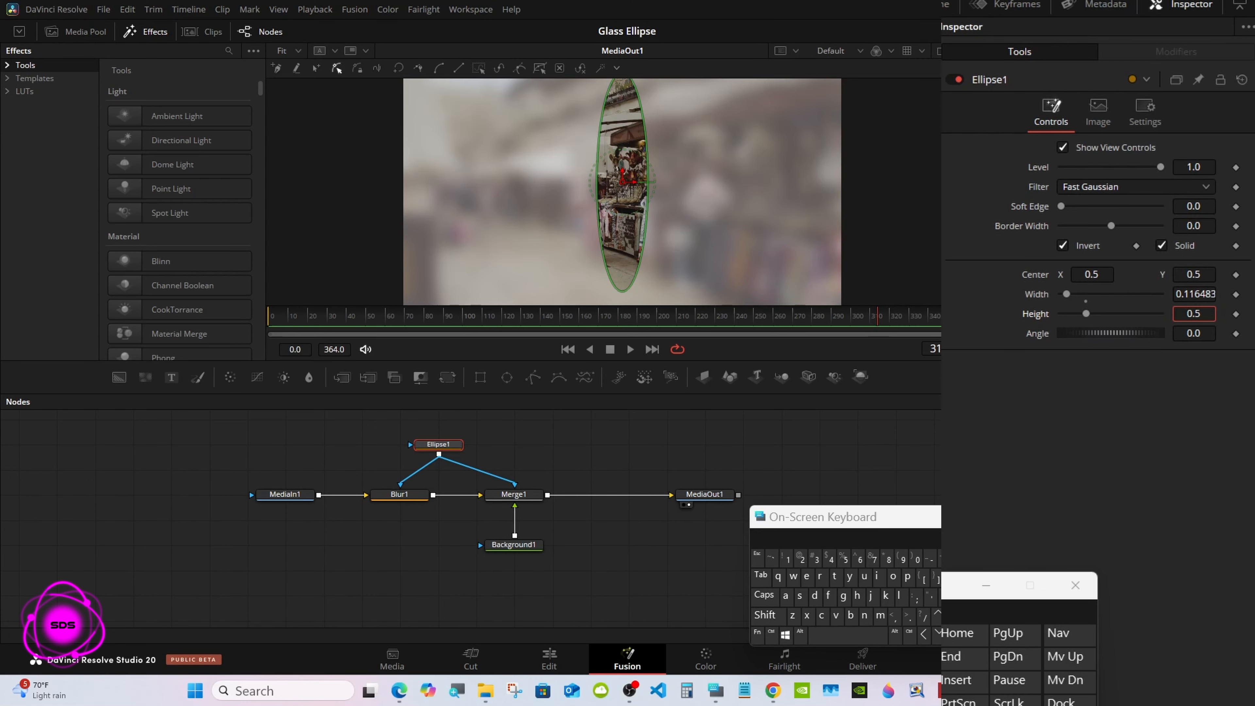
key(BackSpace)
text(25)
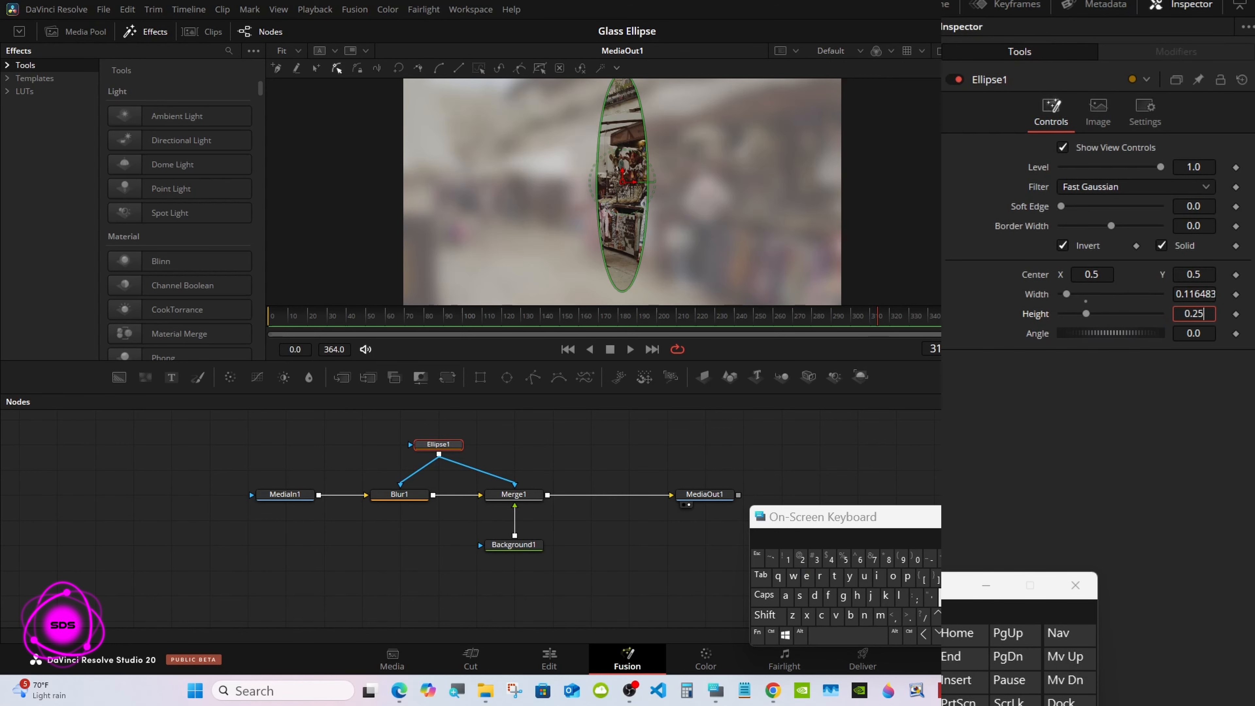
key(Return)
double_click(1205, 294)
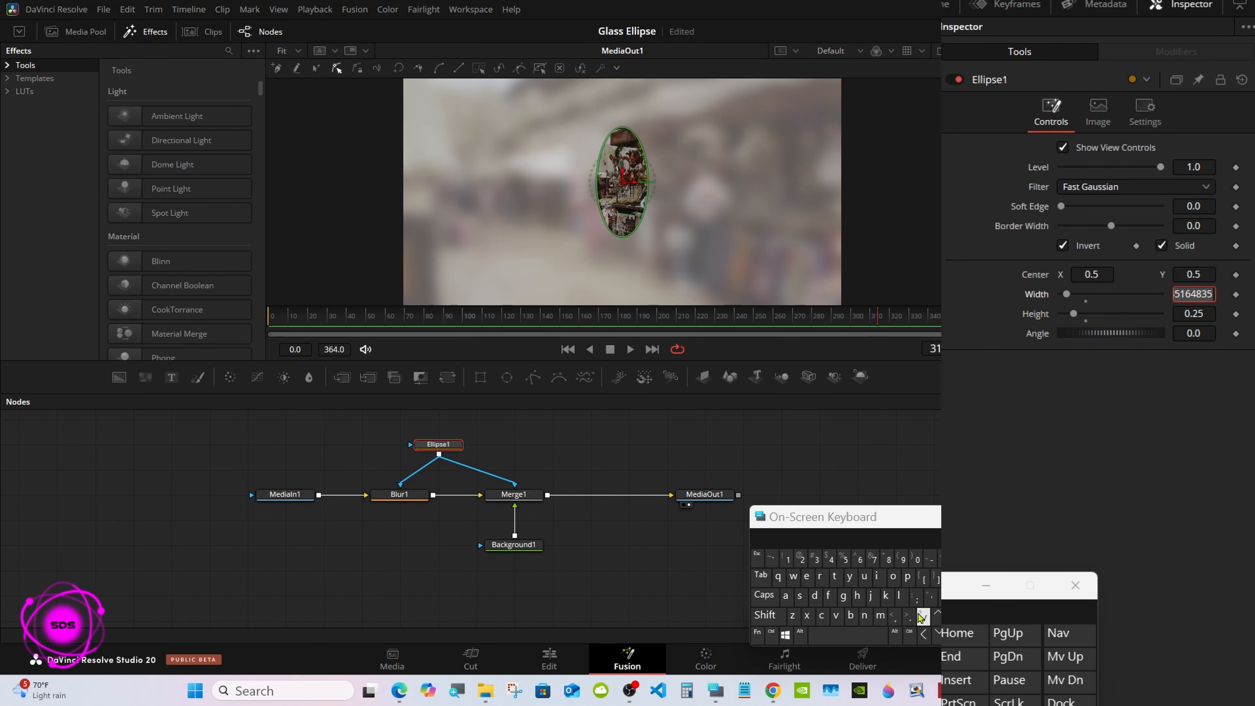
text(.25)
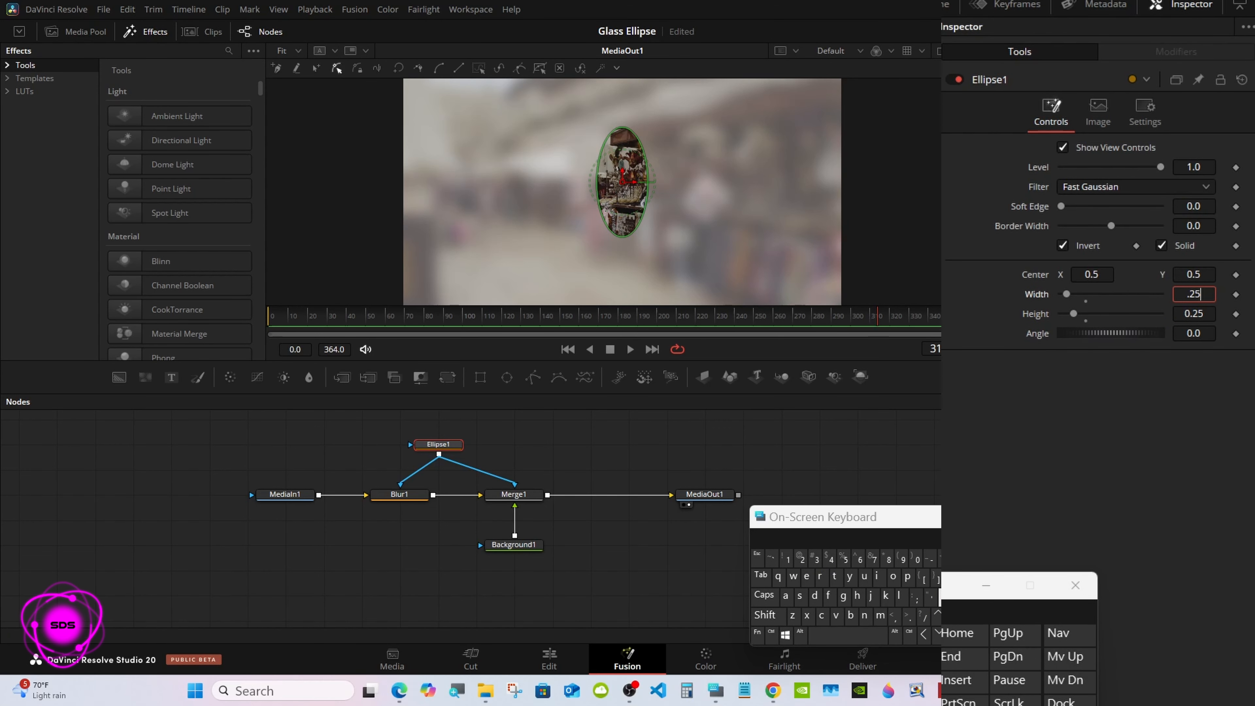
key(Tab)
Step: Move the MediaOut1 node closer to Merge1 and reposition the on-screen keyboard
drag(726, 495, 650, 496)
click(689, 461)
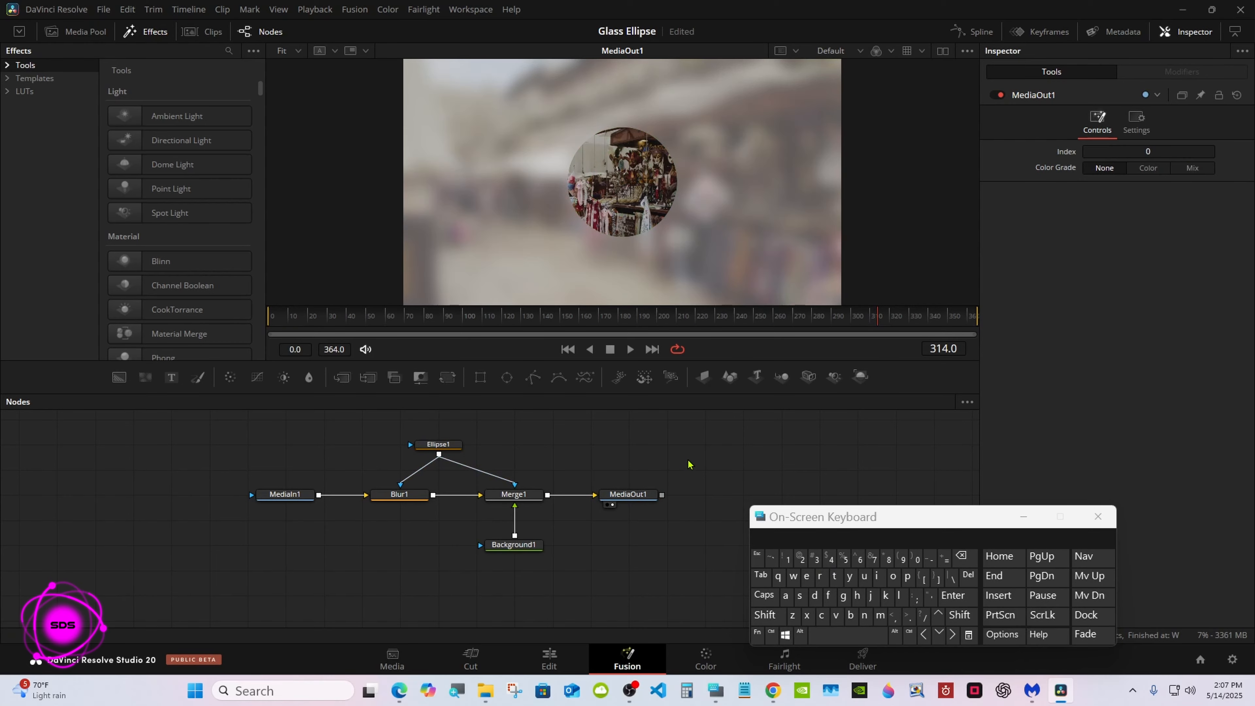
drag(798, 516, 783, 434)
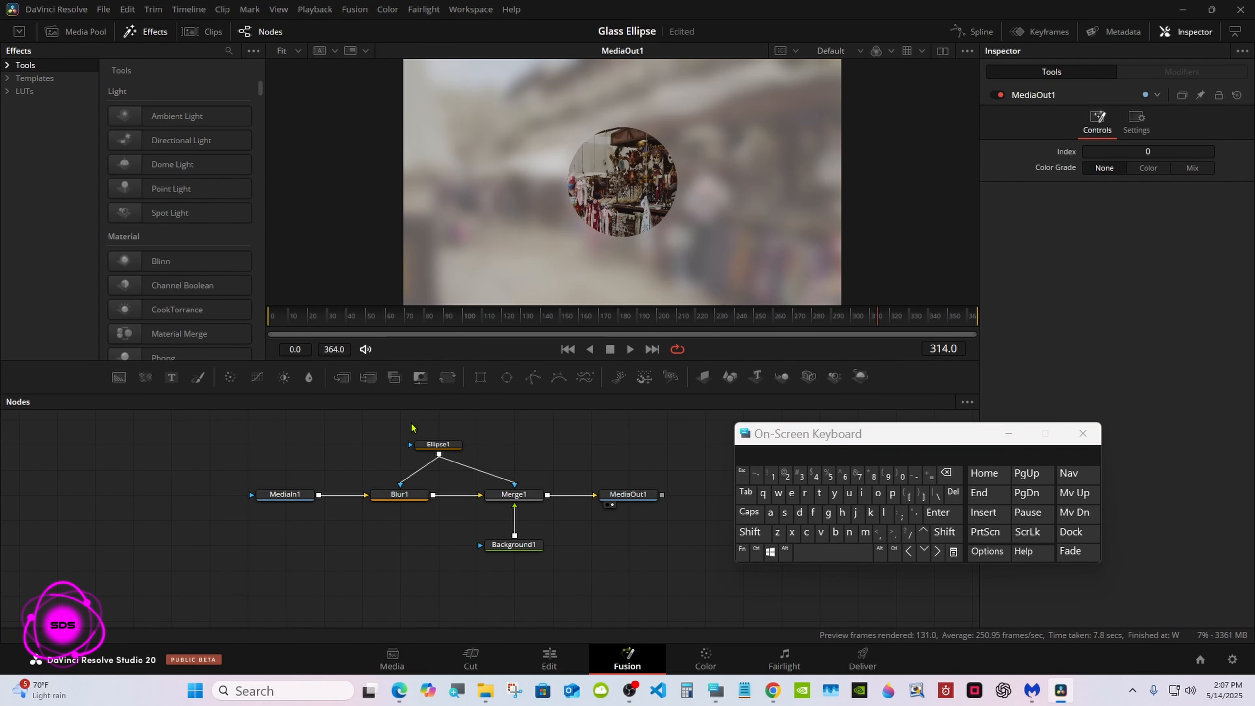
Step: Create a macro from the Ellipse1, Blur1, Merge1 and Background1 nodes and arrange the macro editor and on-screen keyboard
drag(377, 411, 552, 568)
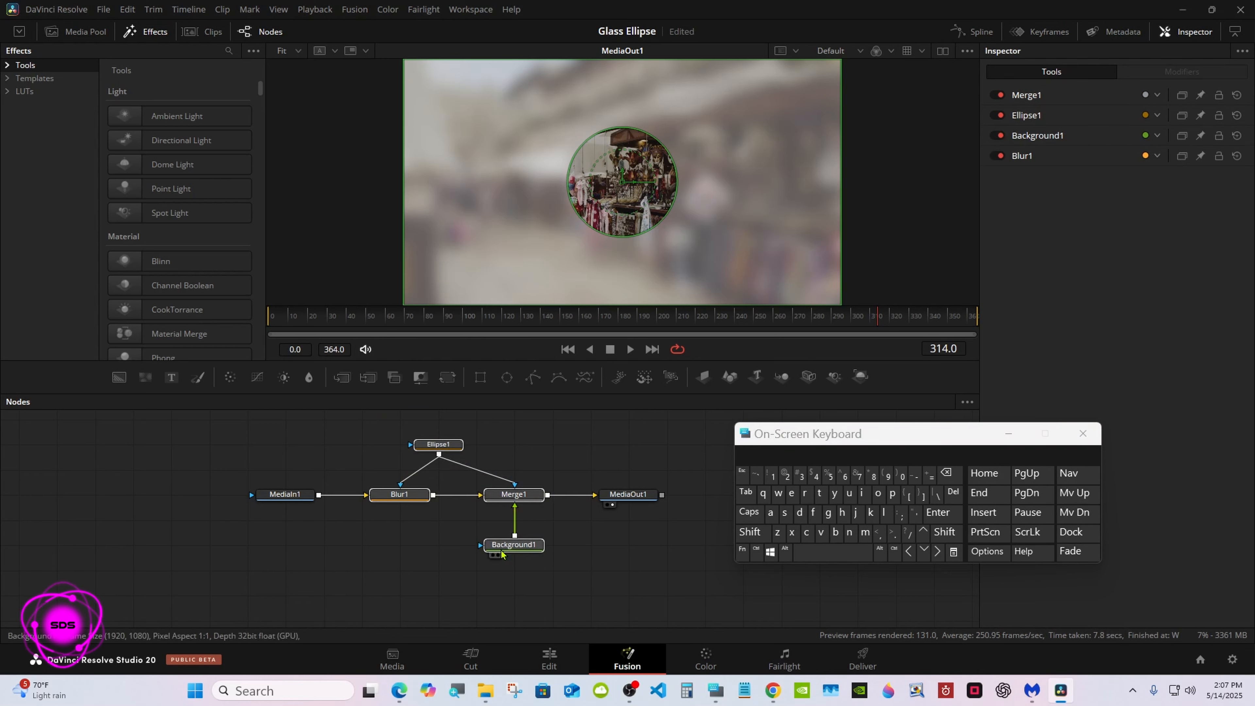
right_click(397, 501)
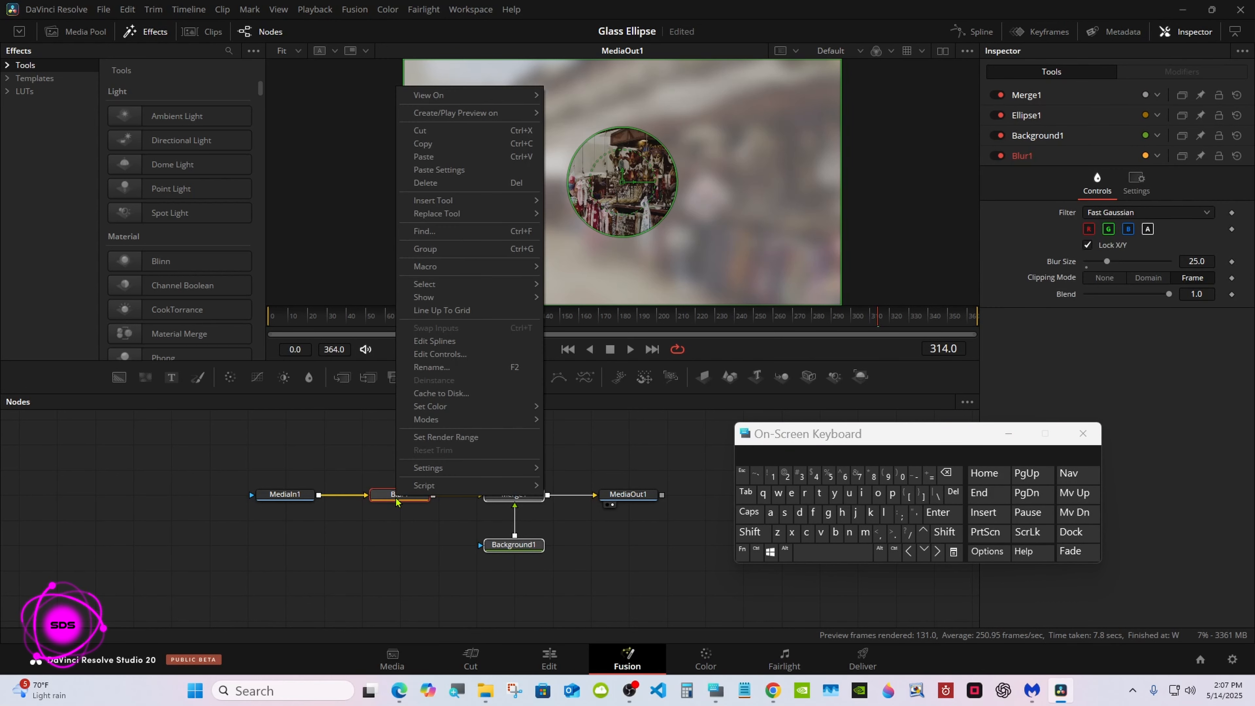
mouse_move(476, 266)
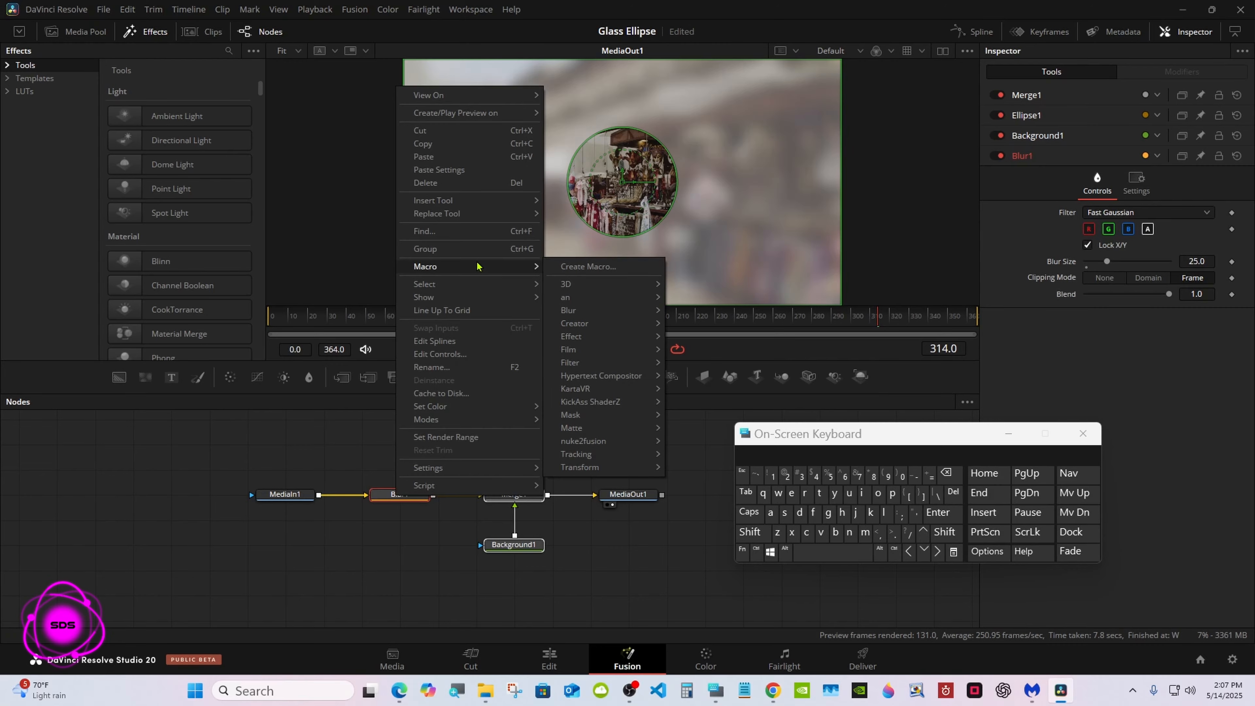
click(588, 266)
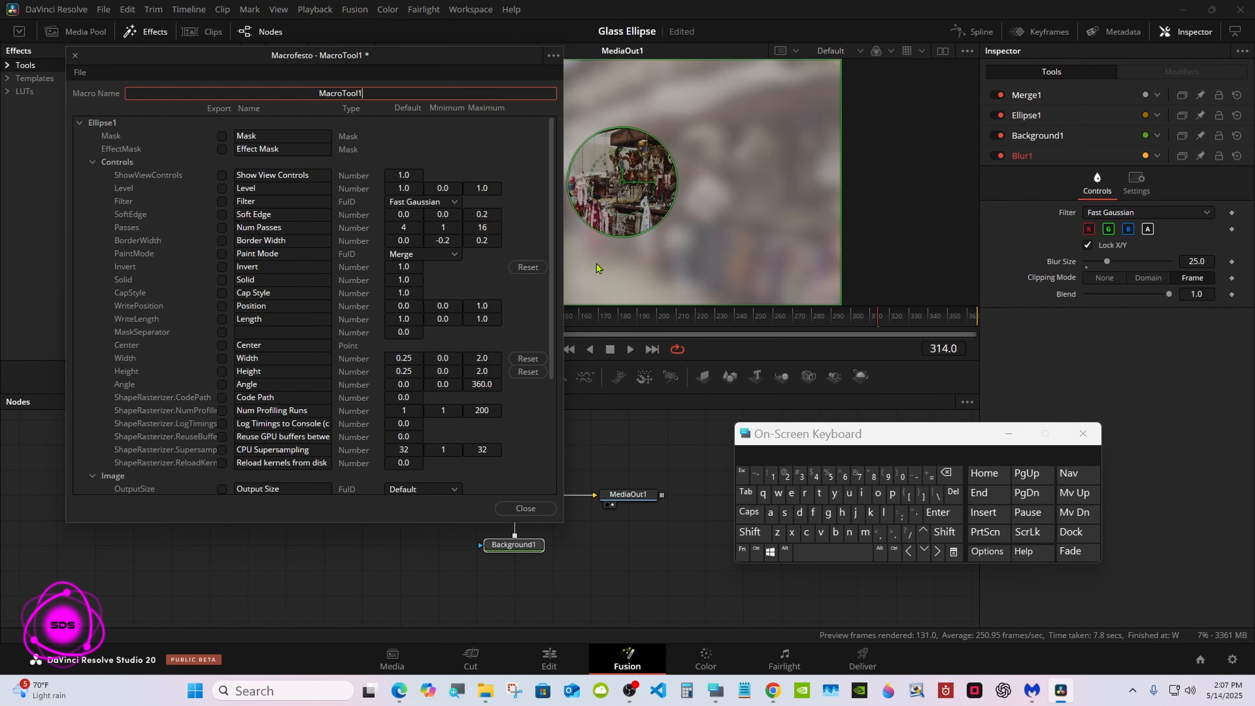
drag(186, 57, 599, 113)
drag(796, 433, 775, 353)
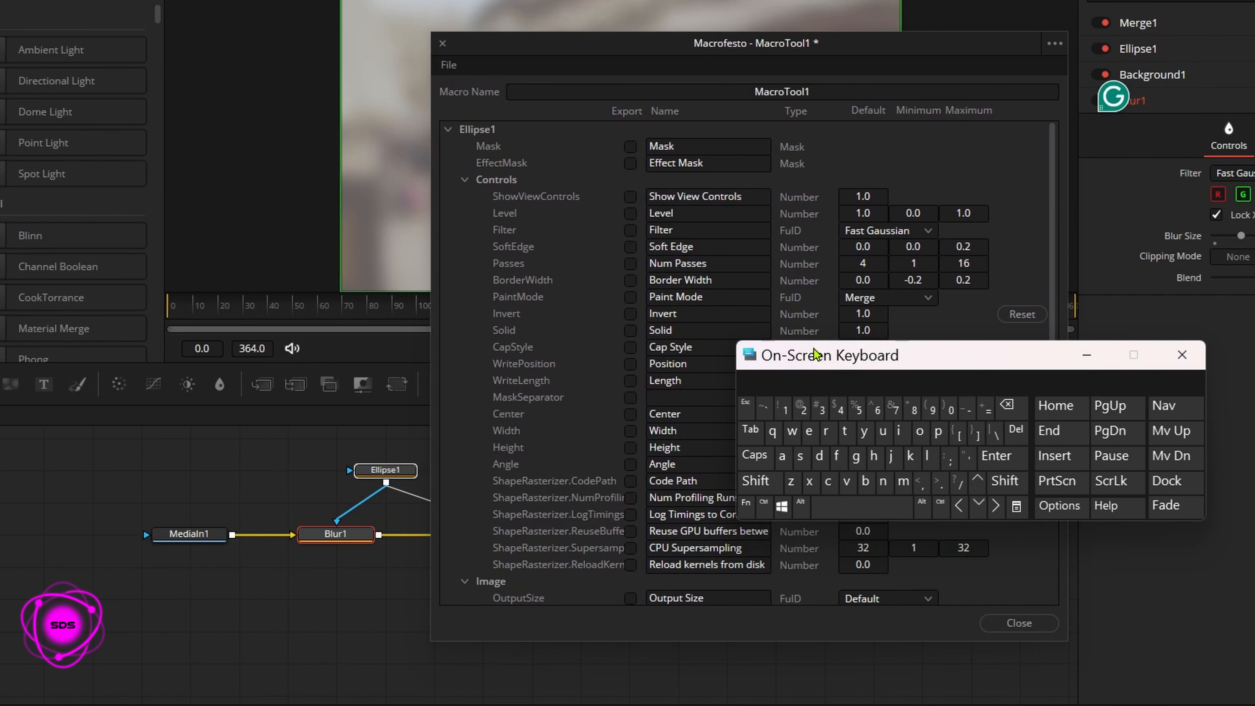
Step: Name the macro "Blured Ellipse Tutorial" and move the on-screen keyboard clear of the export checkboxes
click(822, 93)
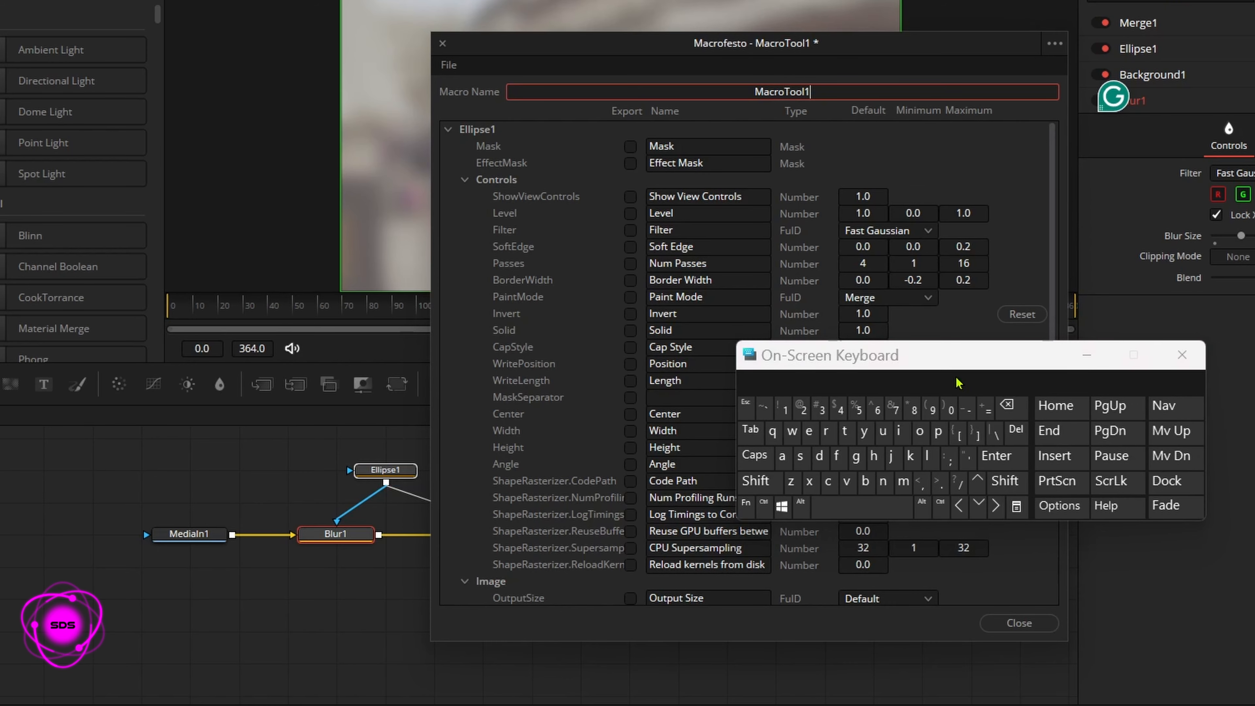
click(1017, 408)
click(755, 480)
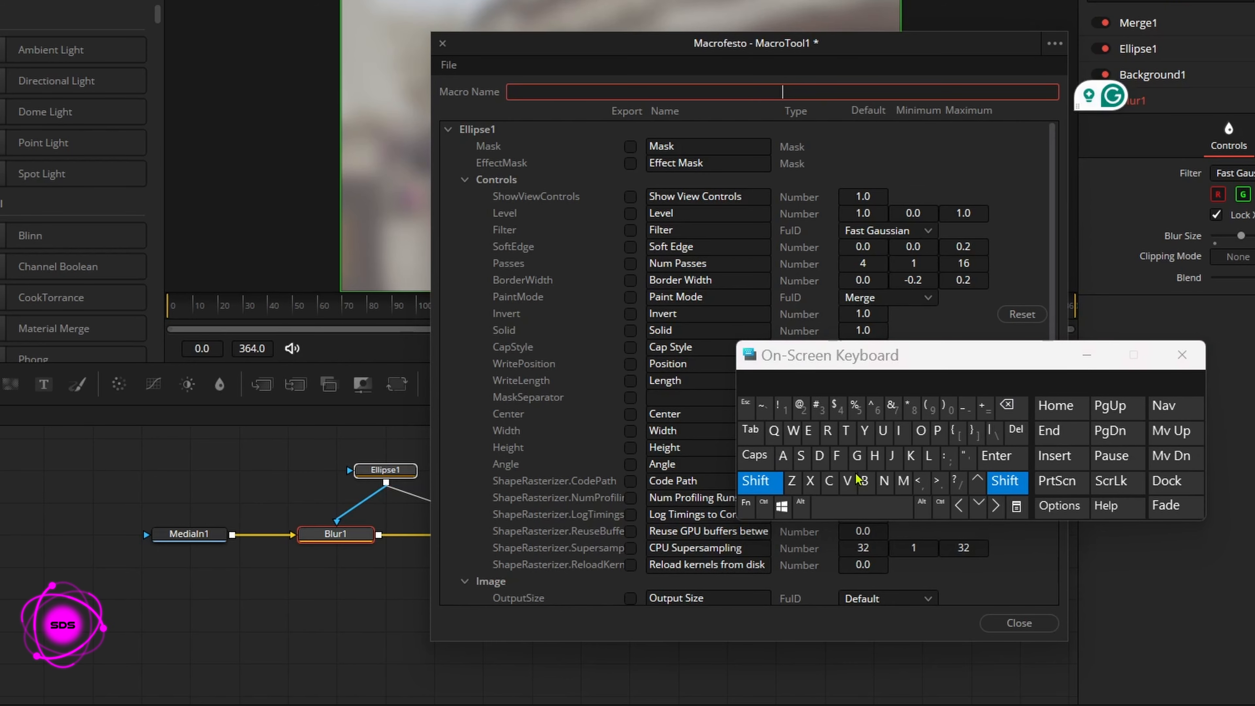
click(865, 480)
click(929, 457)
click(882, 431)
click(826, 430)
click(809, 431)
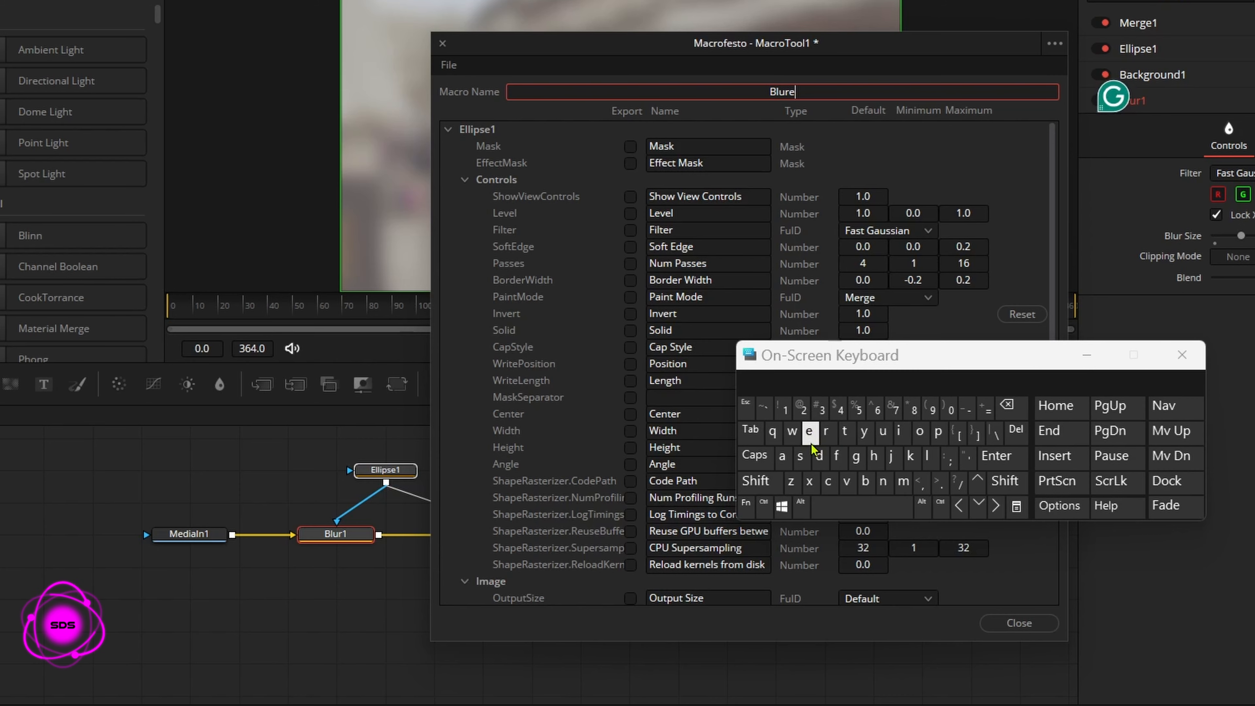
click(819, 457)
click(861, 506)
click(755, 480)
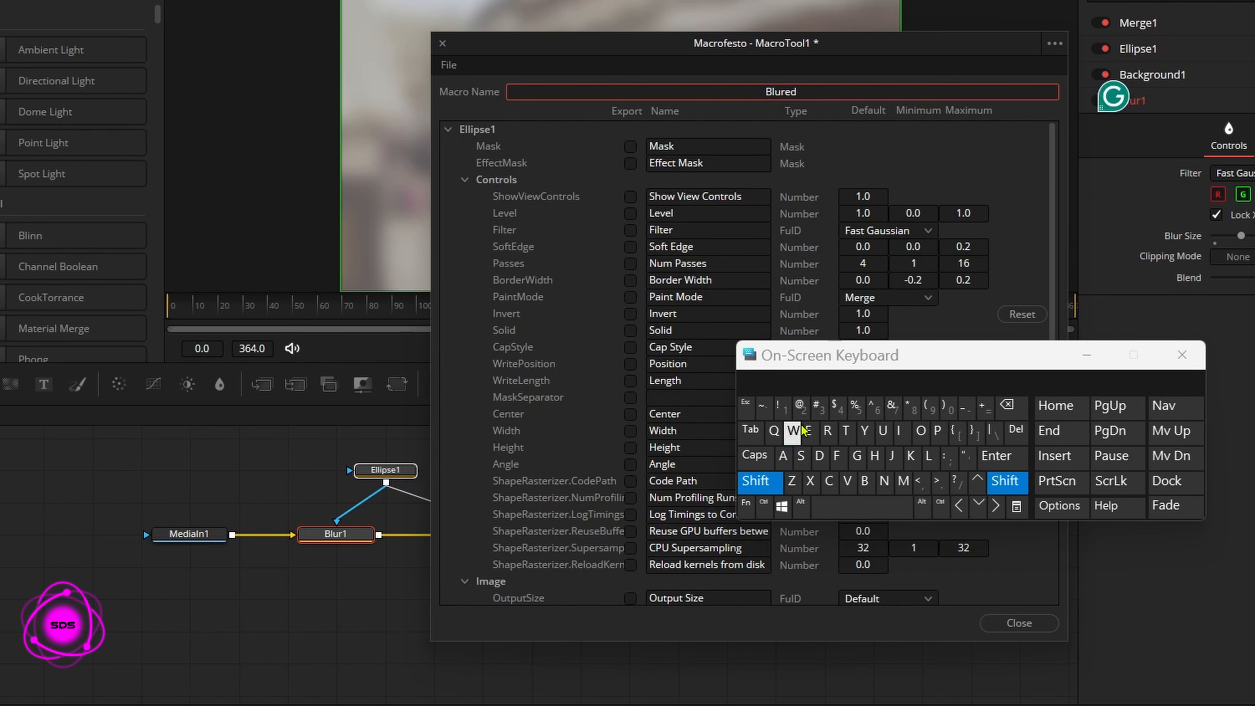
click(808, 431)
click(926, 456)
click(927, 456)
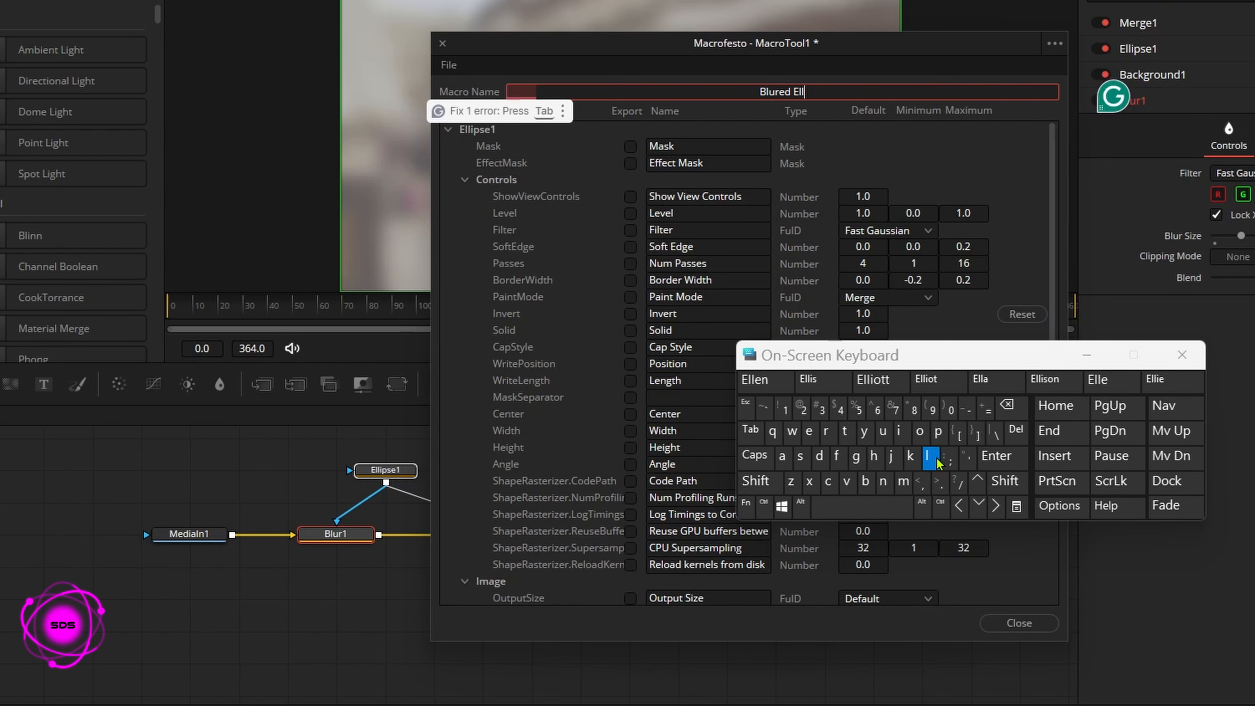
click(900, 431)
click(938, 431)
click(822, 379)
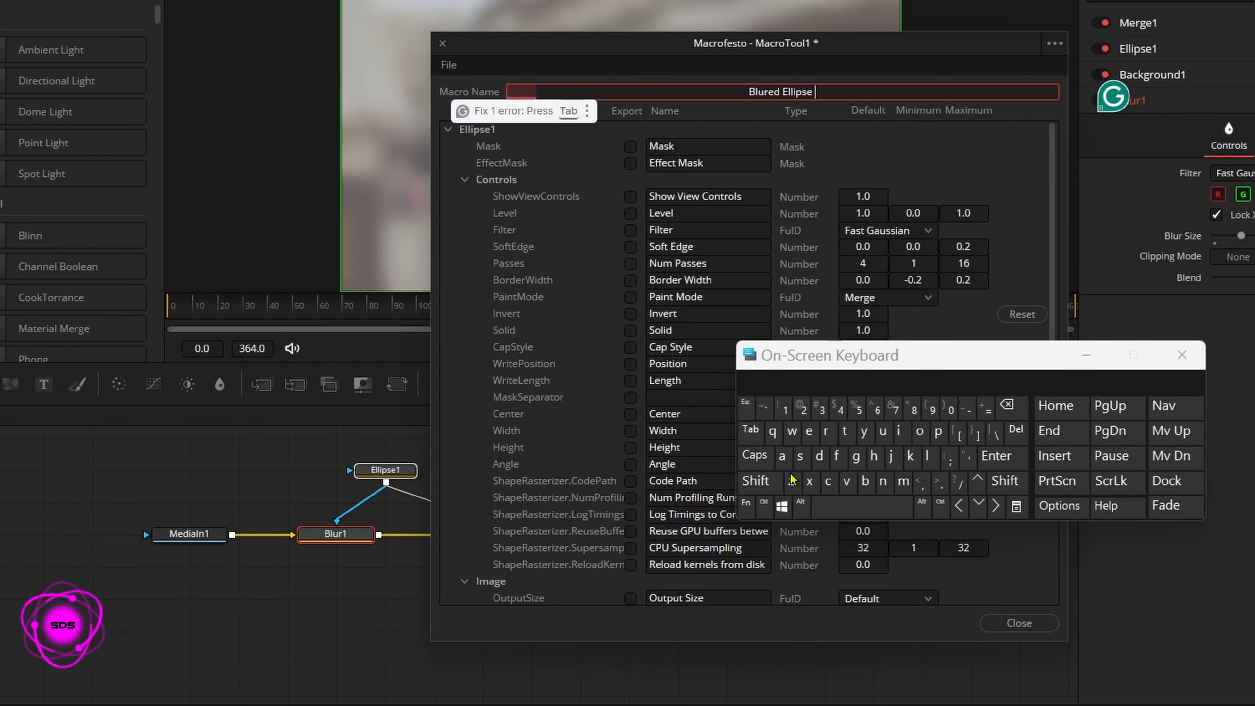
click(846, 430)
click(882, 430)
click(844, 430)
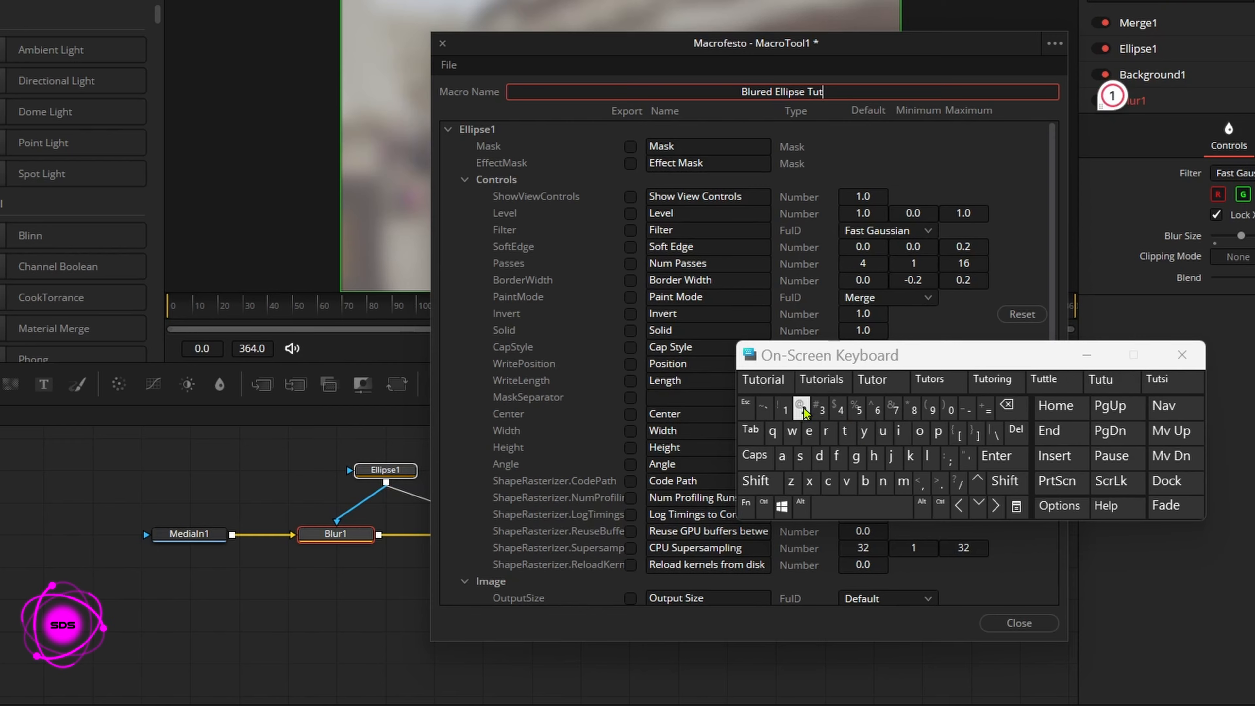
click(795, 379)
drag(775, 357, 844, 332)
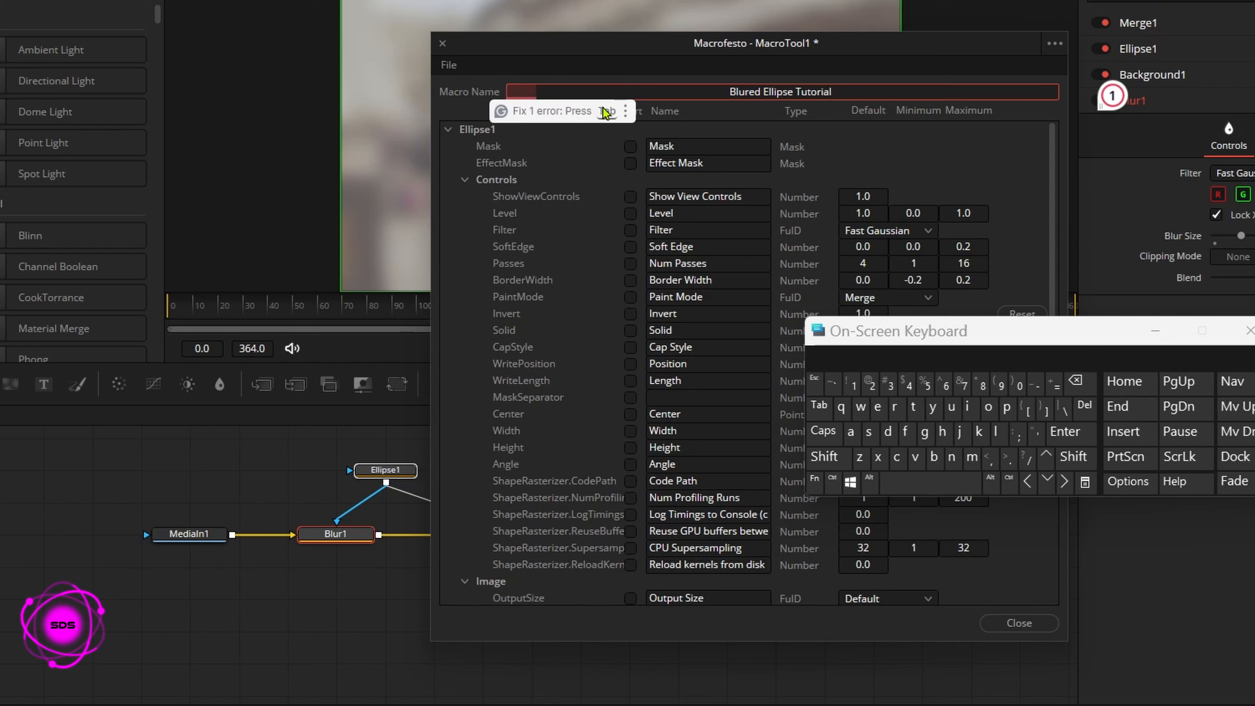
Step: Export Ellipse1's Soft Edge, Center, Width, Height and Angle controls in the macro and collapse its parameter list
click(631, 247)
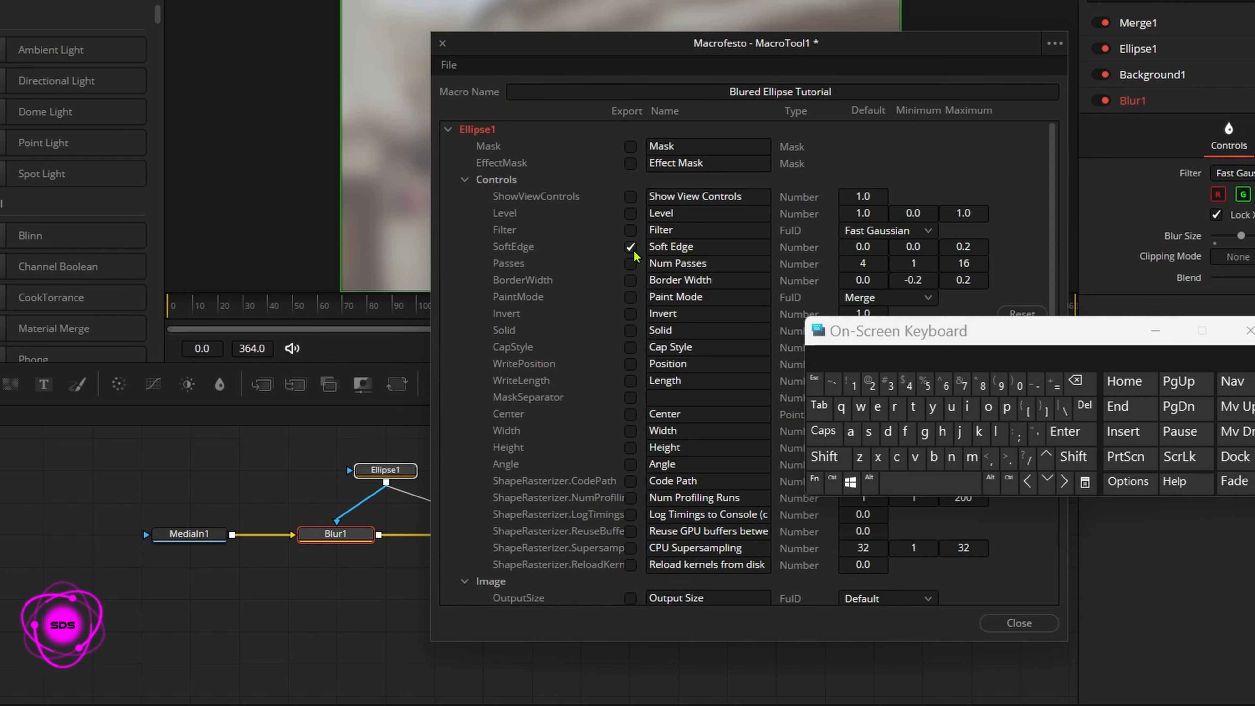
click(631, 414)
click(631, 431)
click(631, 448)
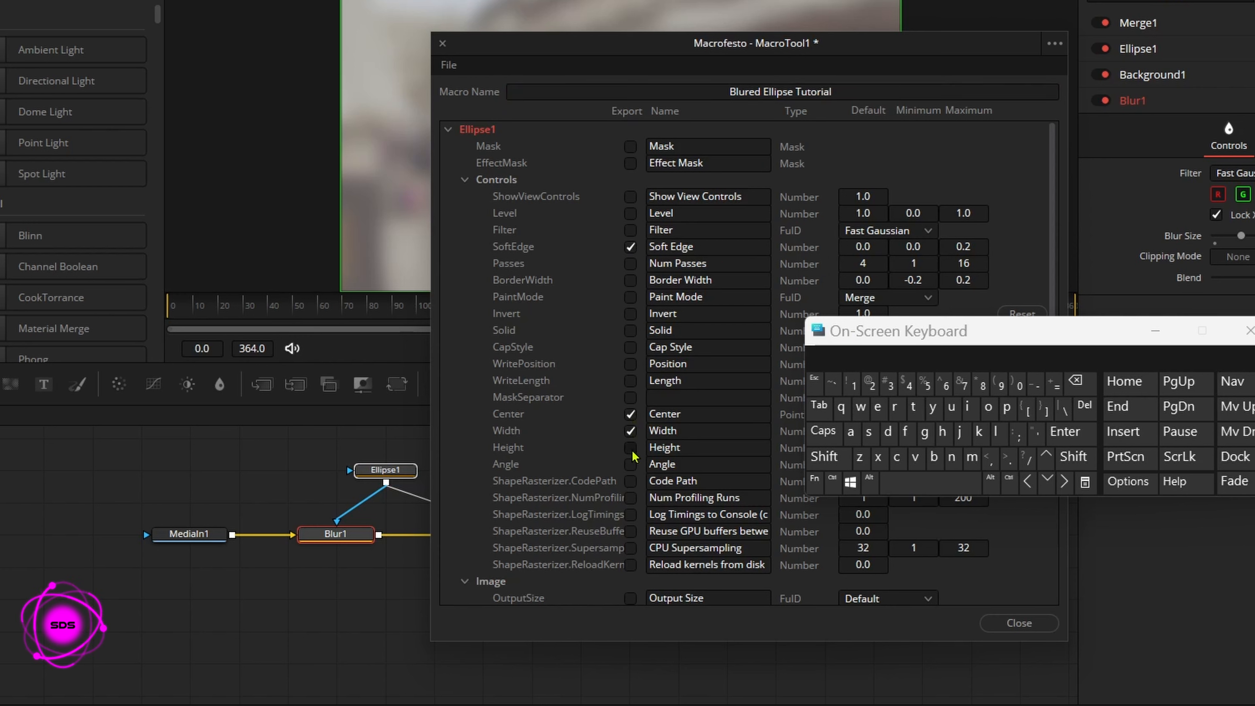
click(631, 463)
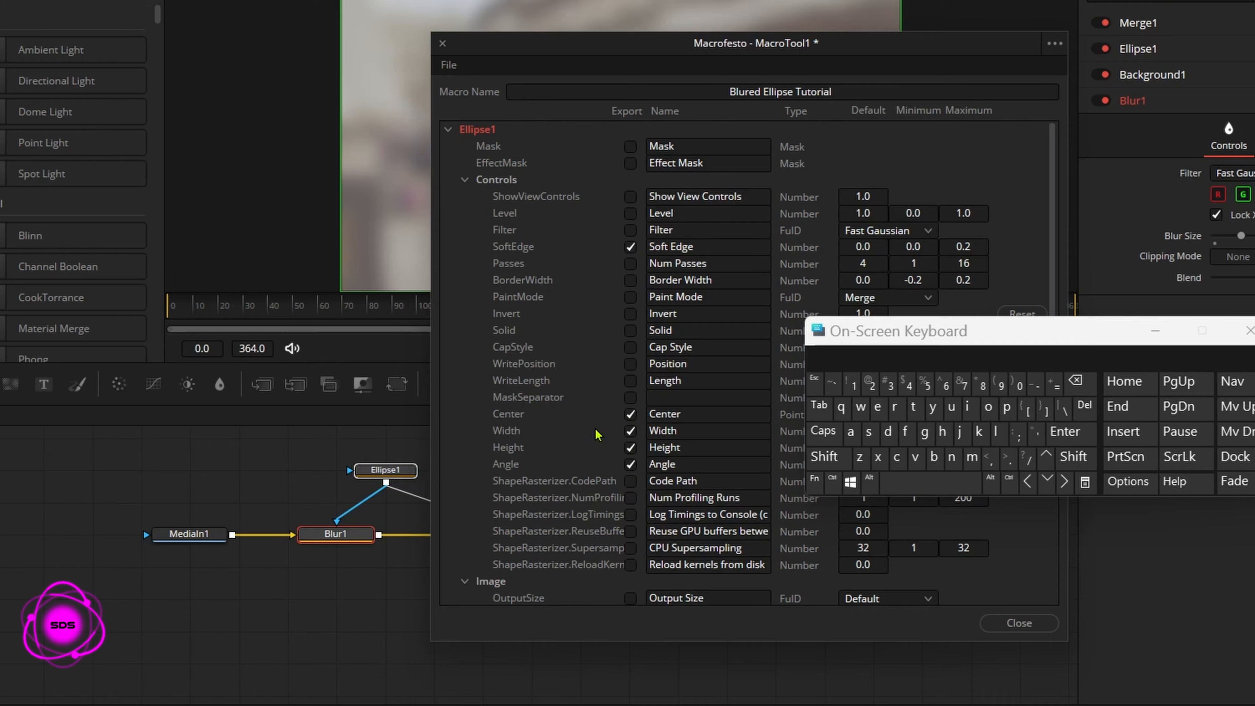
click(464, 180)
click(448, 129)
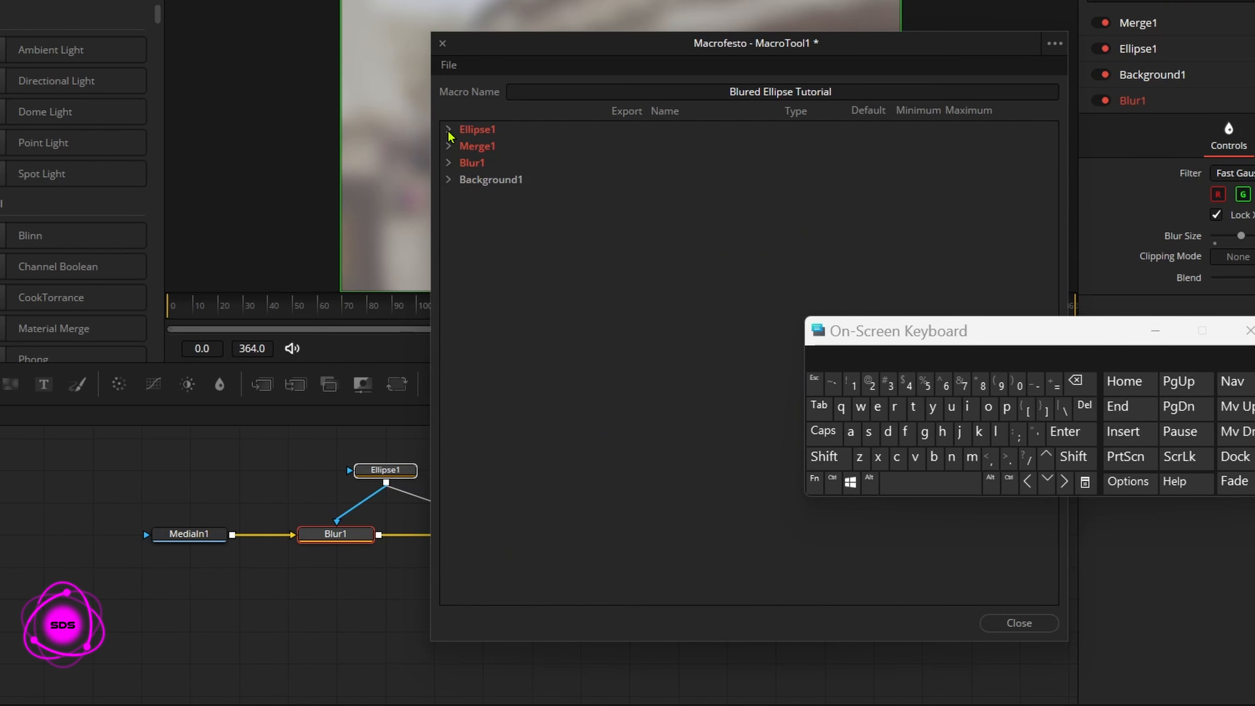
Step: Export Merge1's Blend control in the macro and collapse its parameter list
click(449, 146)
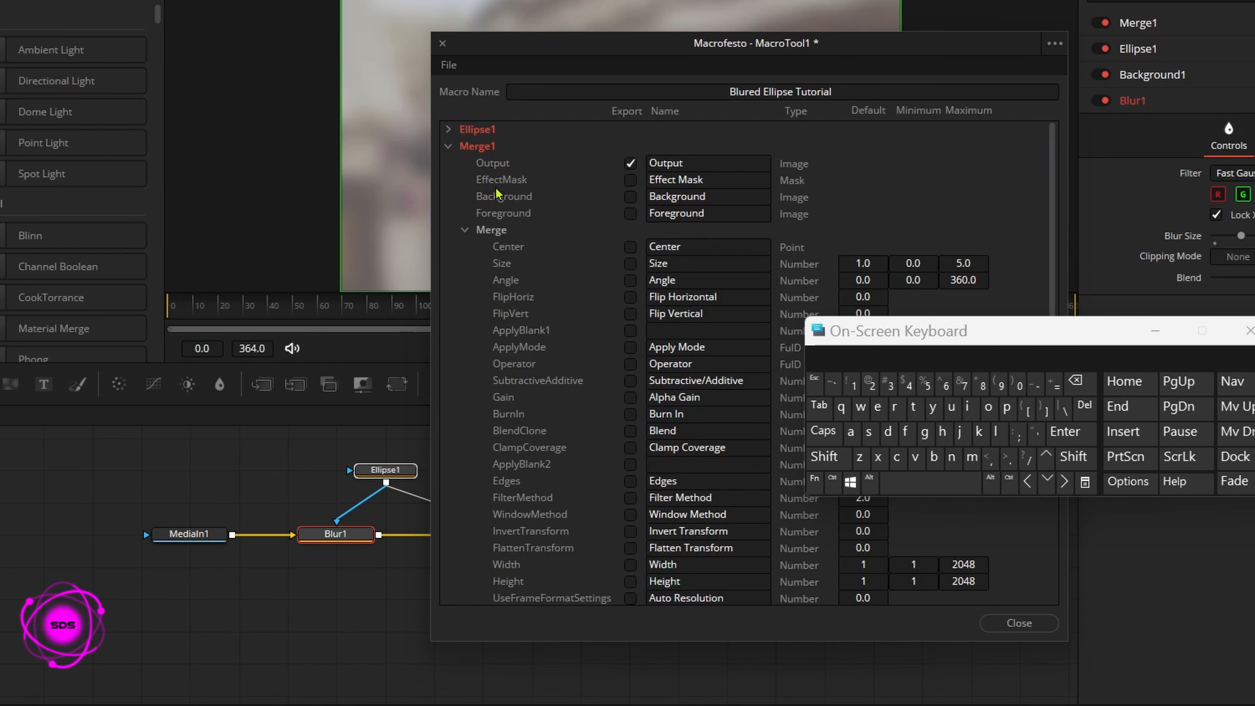
click(465, 229)
click(448, 146)
Step: Export Blur1's Blur Size and Blend controls in the macro
click(448, 162)
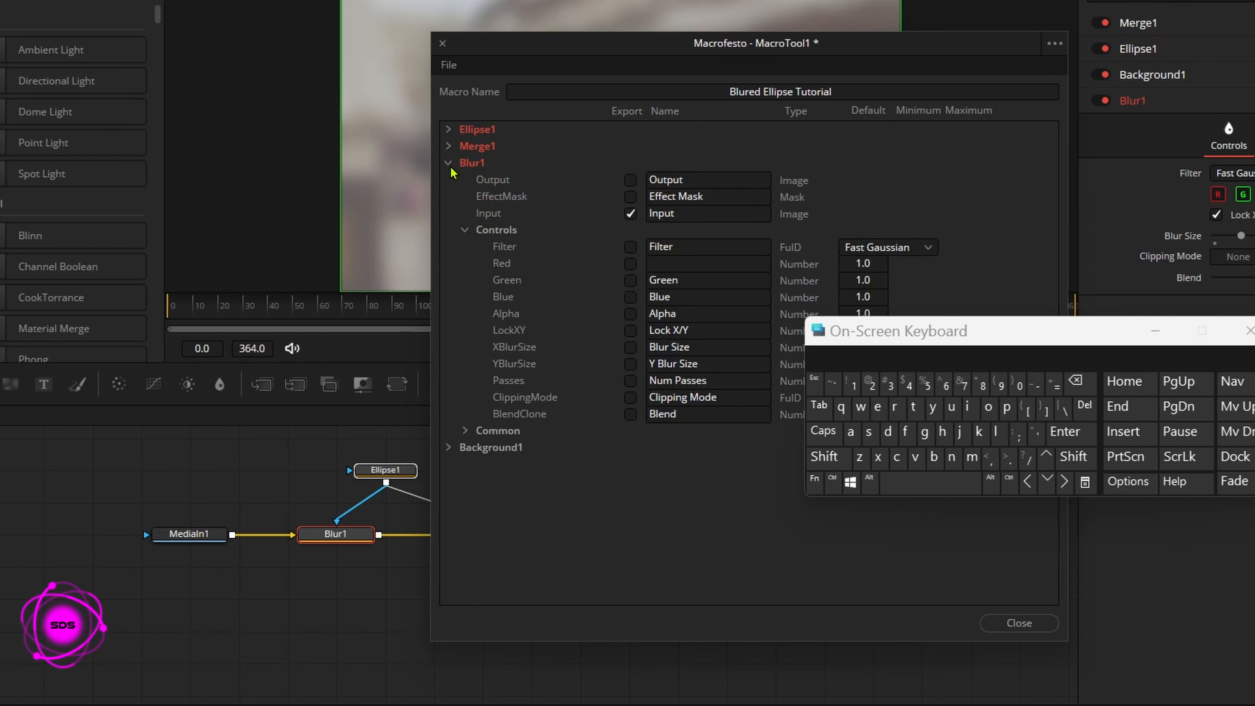
click(629, 347)
click(630, 414)
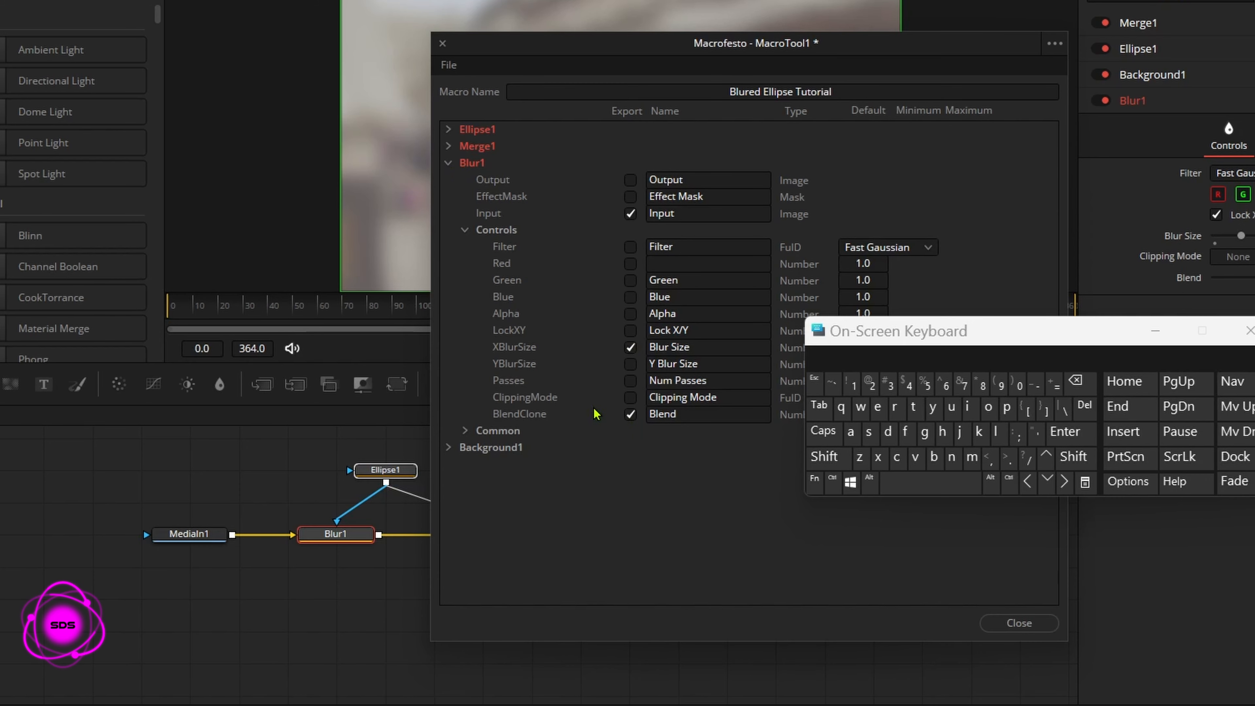
Step: Rename Blur1's exported Blend control to "Blur Blend" and collapse the Blur1 parameter list
click(649, 414)
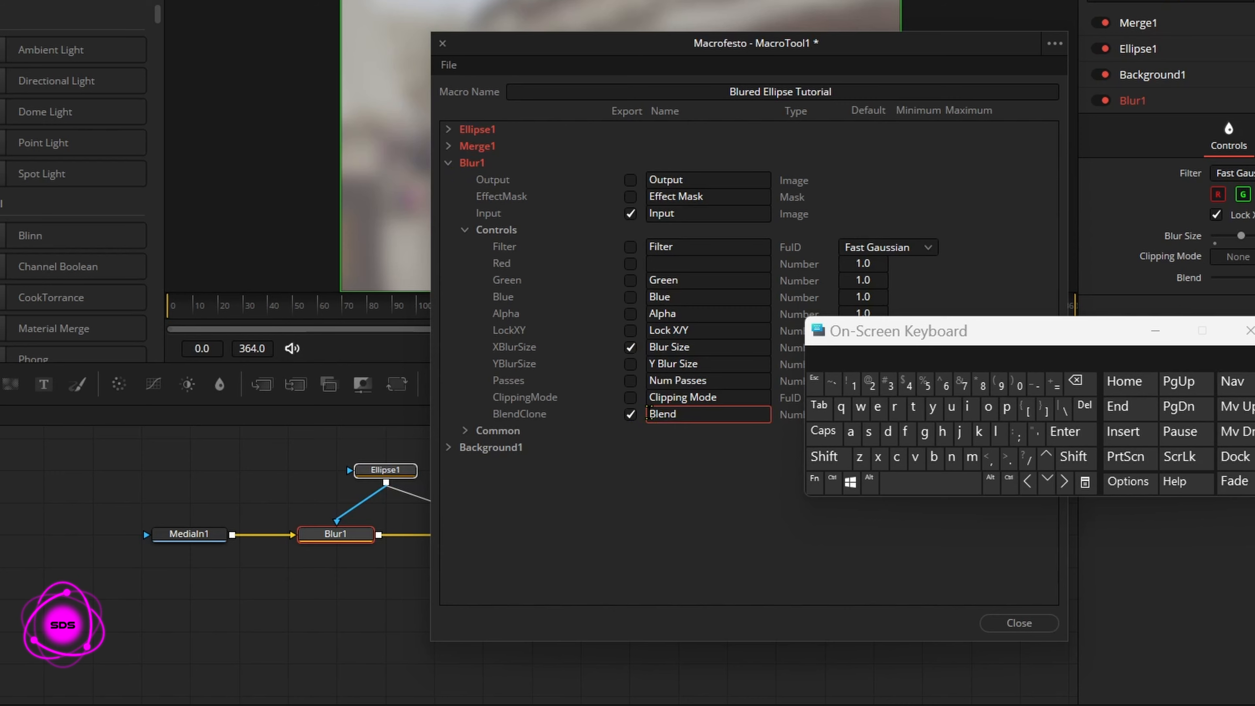
click(825, 455)
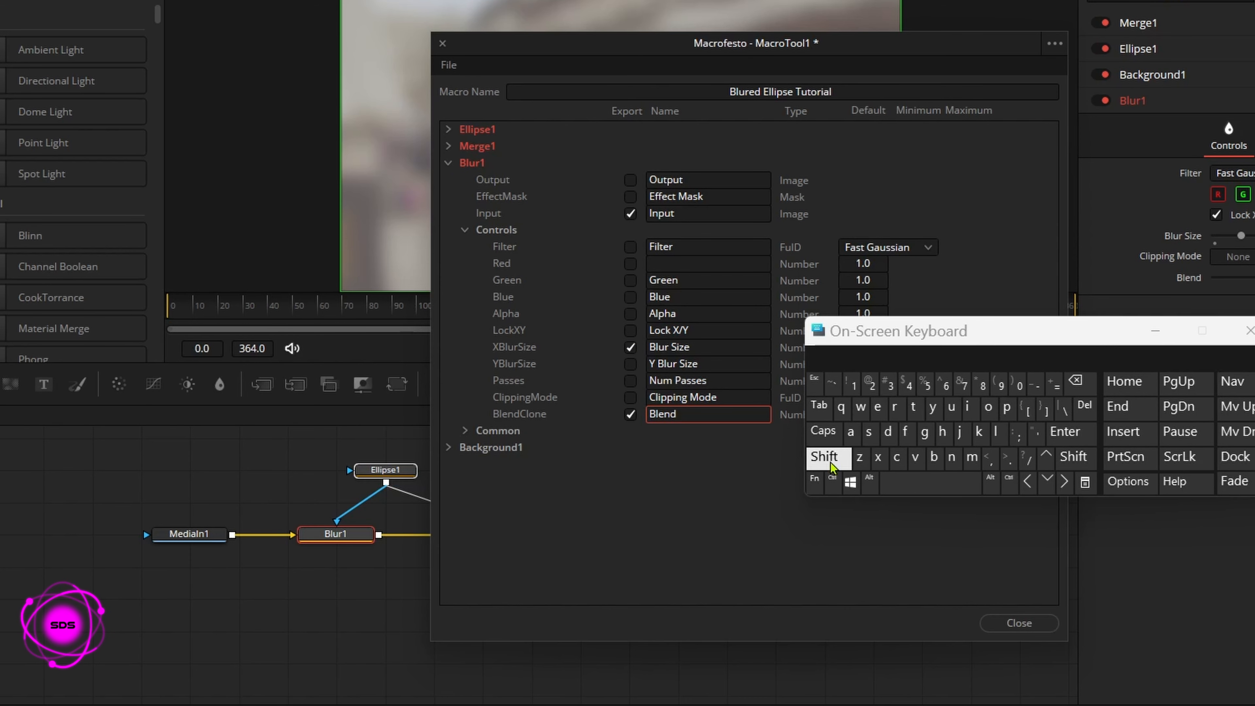
click(933, 457)
click(999, 432)
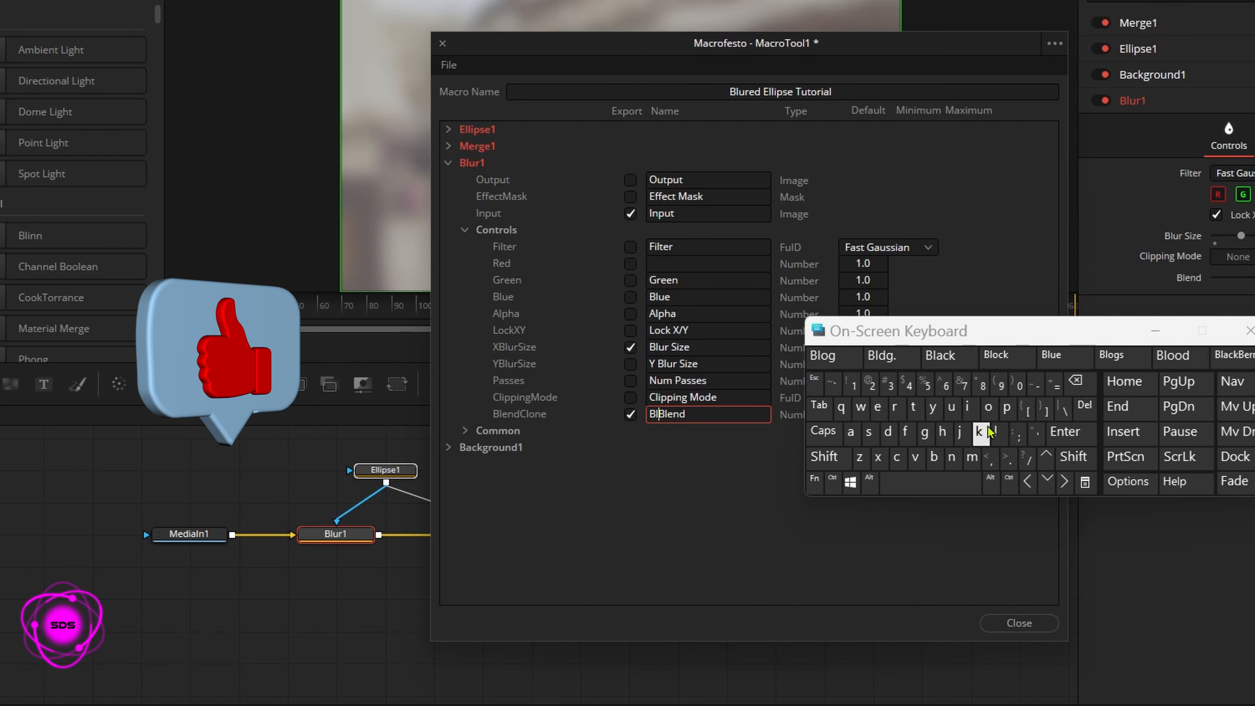
click(950, 407)
click(894, 406)
click(929, 482)
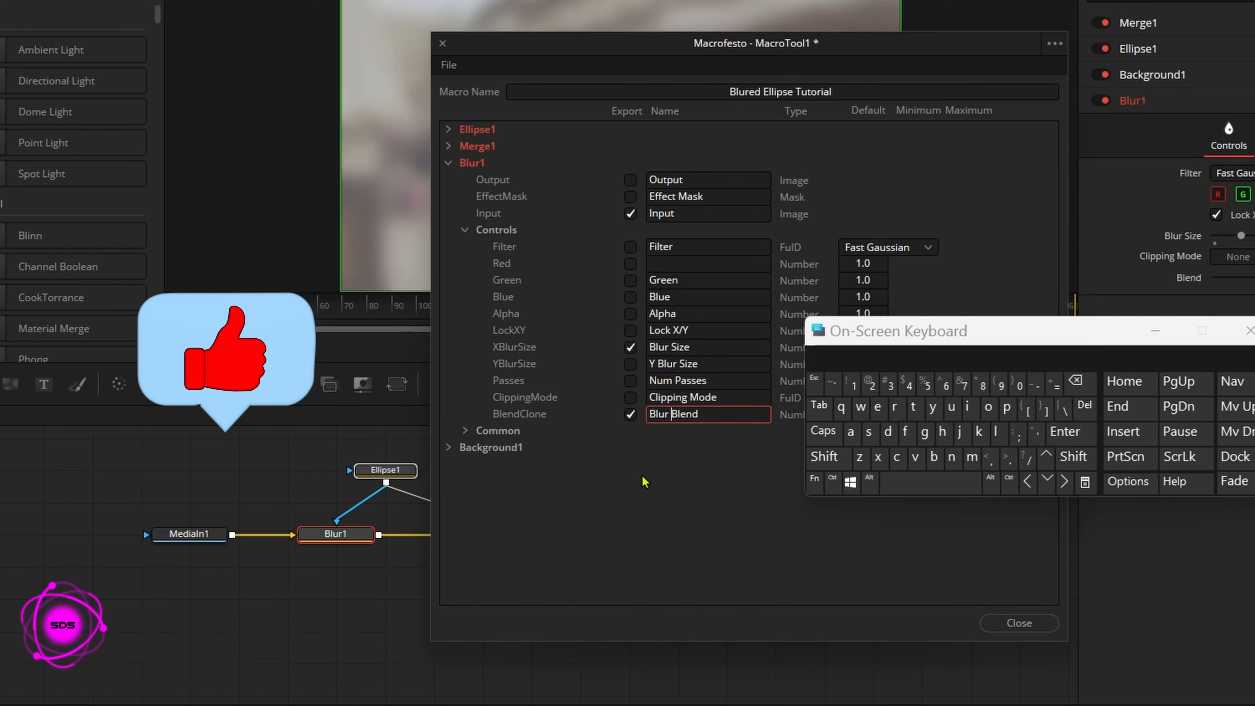
click(560, 386)
click(464, 230)
click(448, 163)
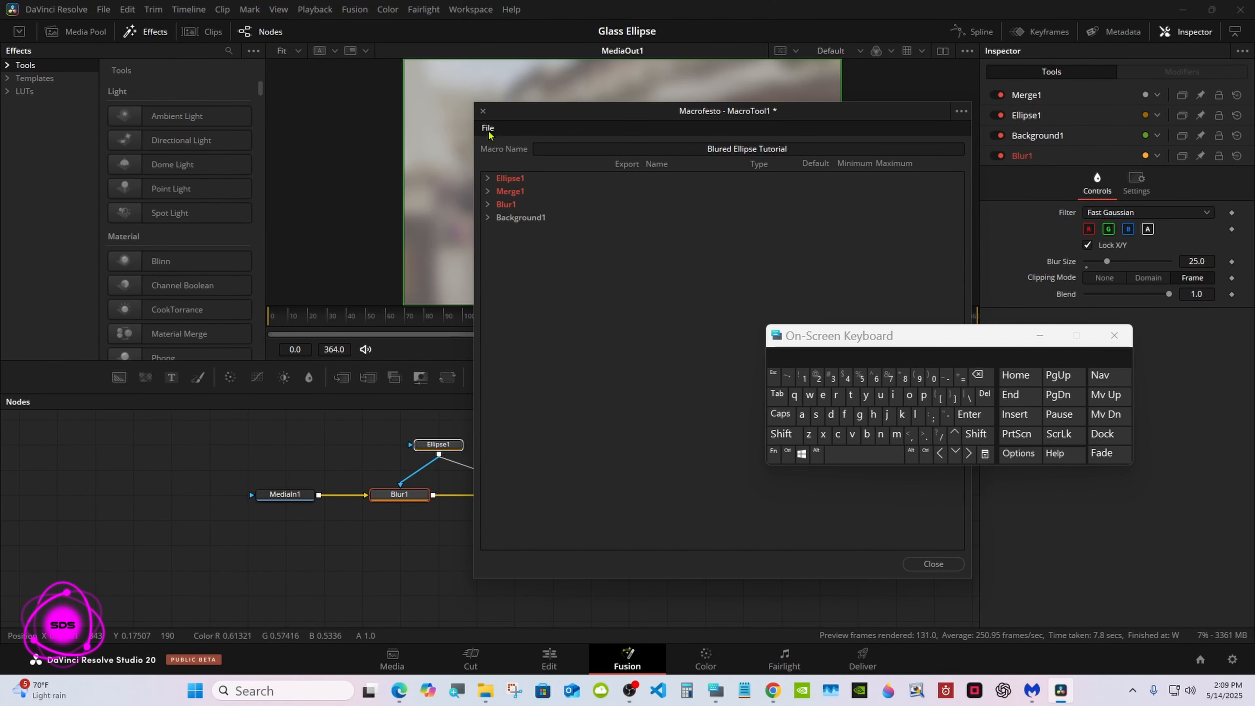
Step: Save the macro as a group, Blured Ellipse Tutorial.setting, in the Templates/Edit/Effects/Glass_Ellipse folder and close the macro editor
click(489, 129)
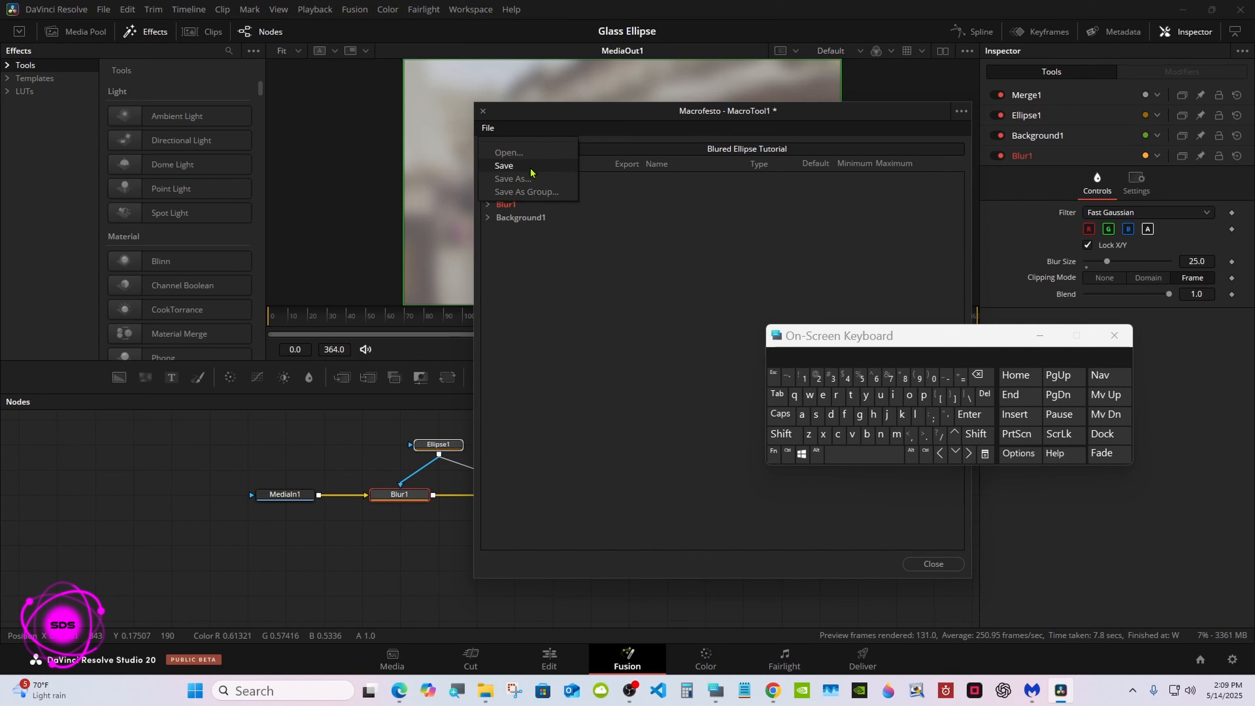
click(537, 194)
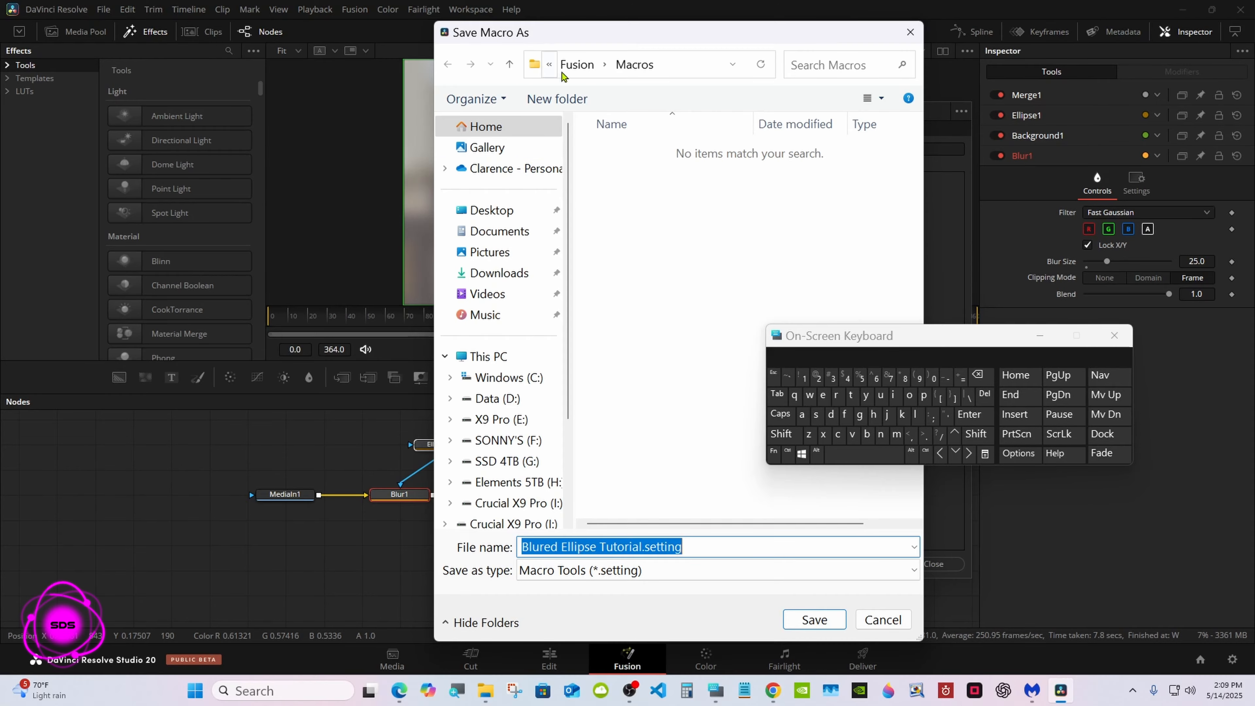
click(577, 65)
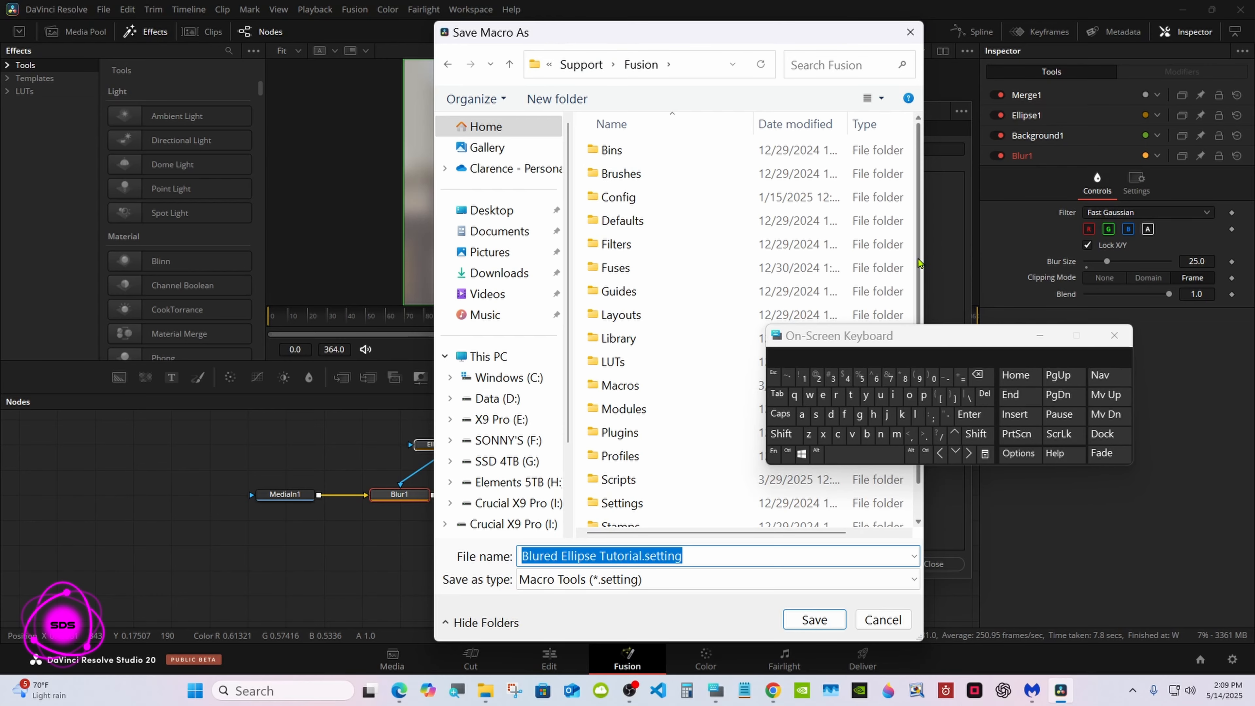
drag(918, 265, 918, 331)
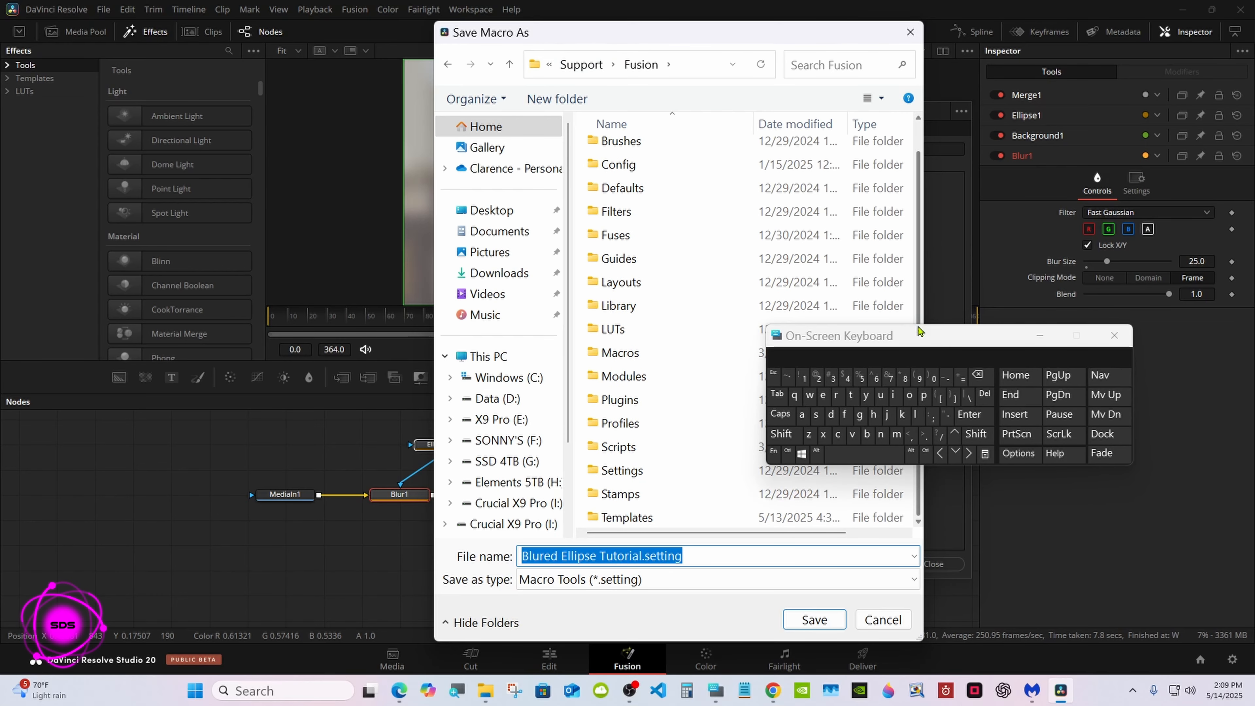
double_click(709, 514)
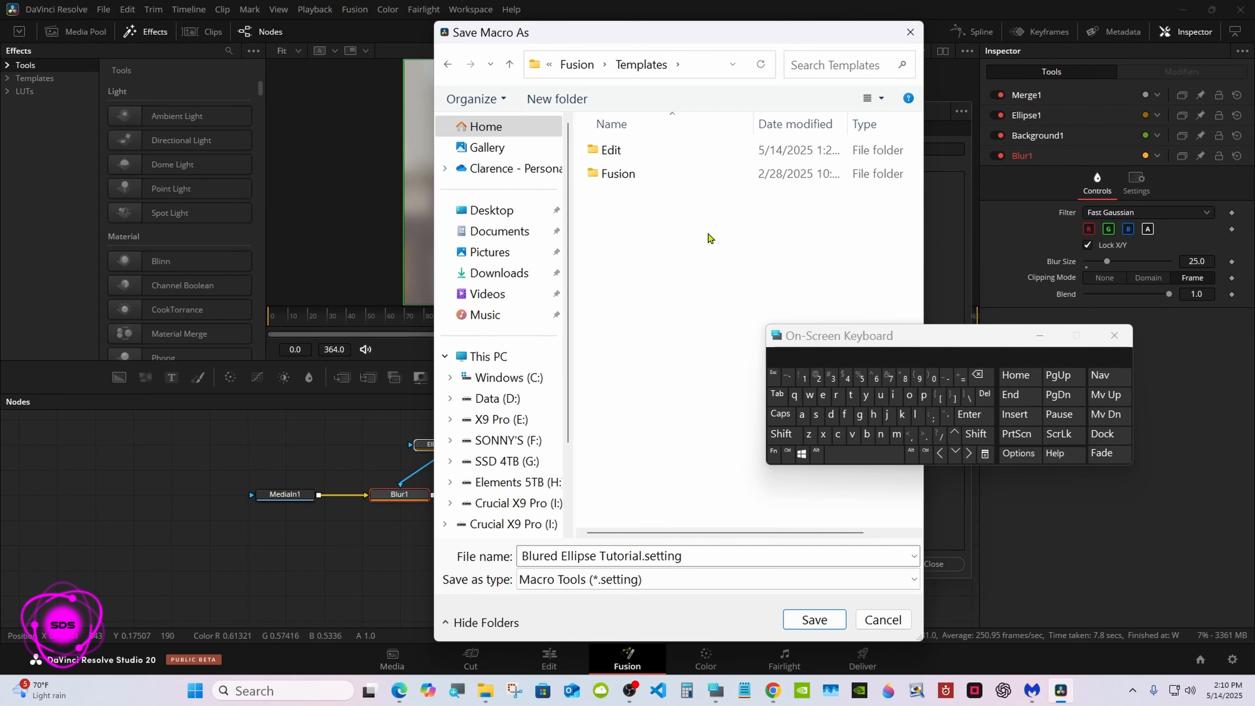
double_click(691, 148)
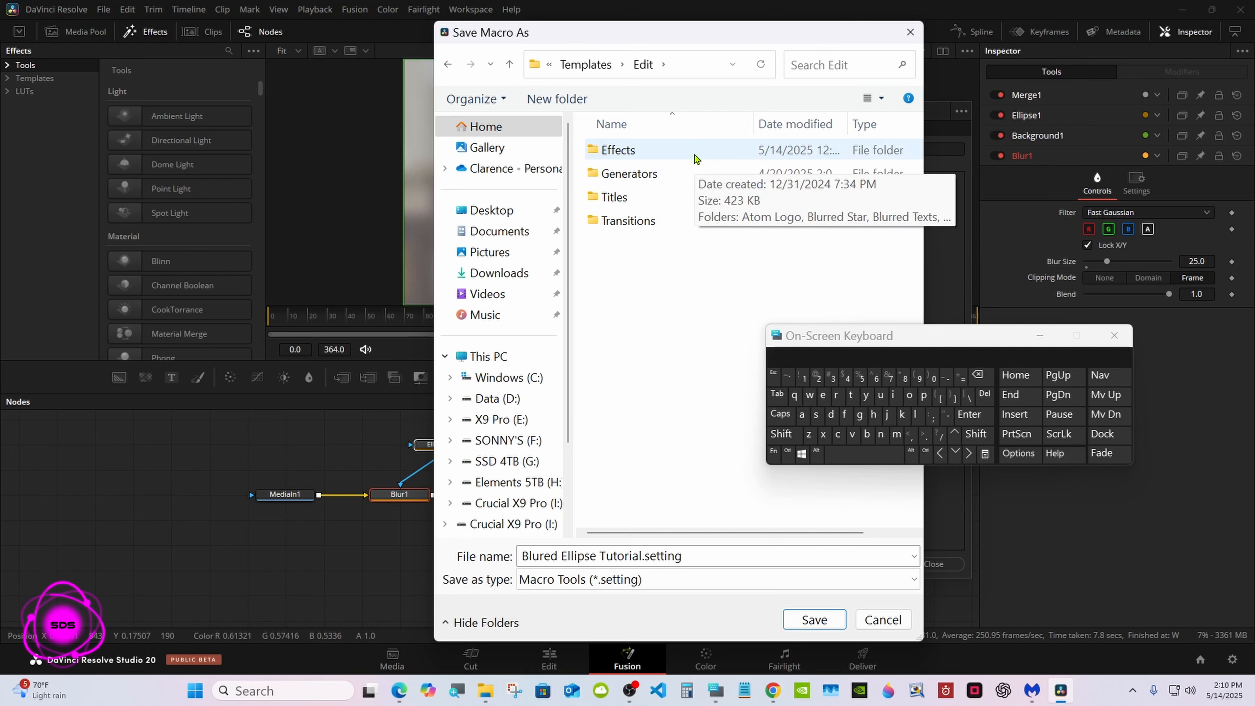
double_click(693, 157)
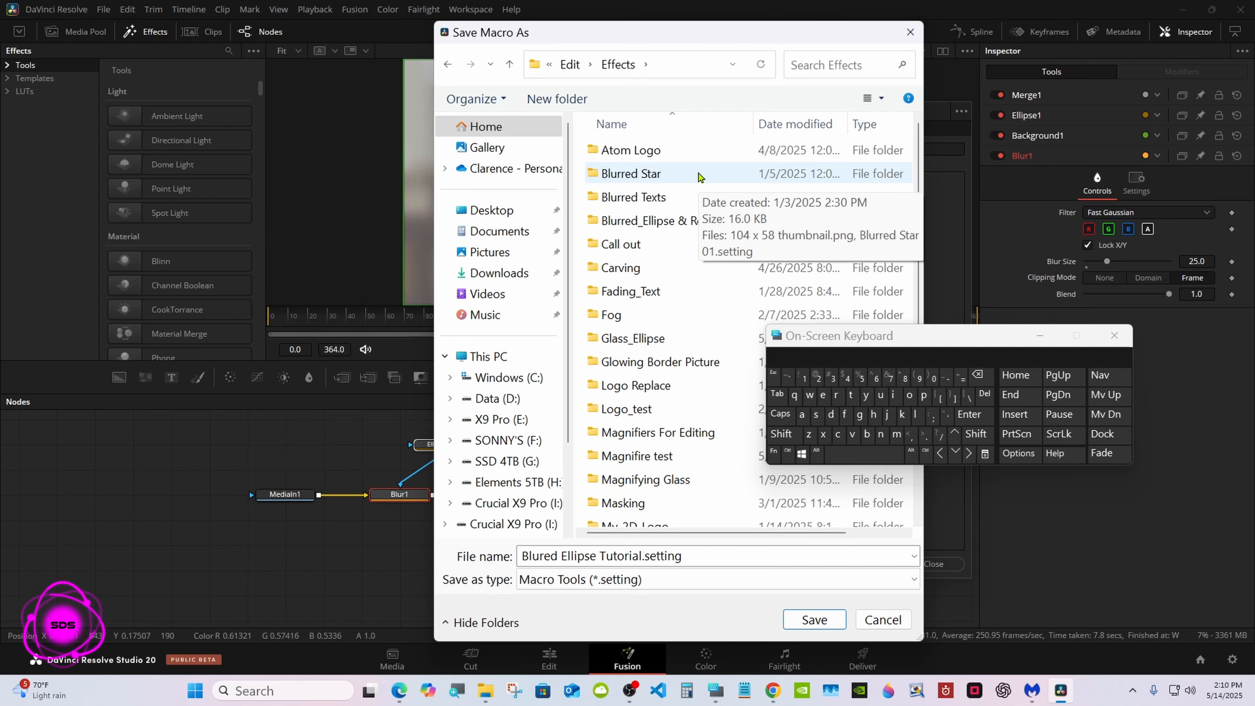
double_click(674, 339)
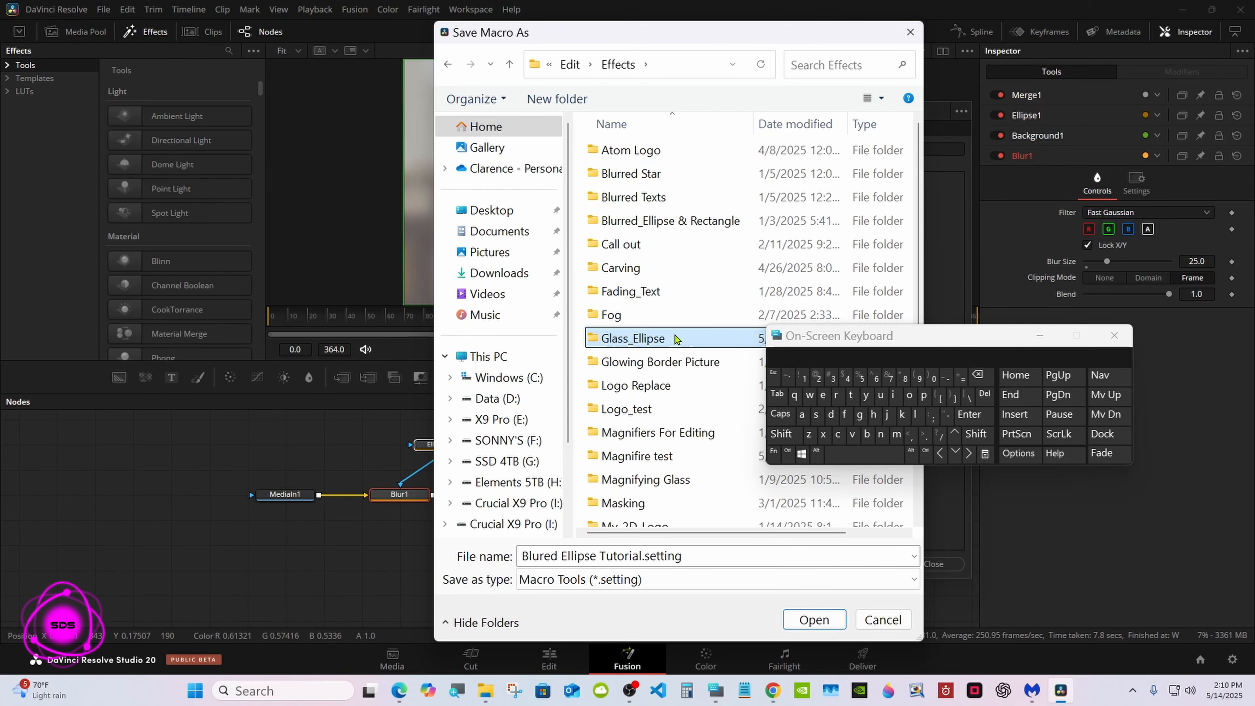
click(809, 620)
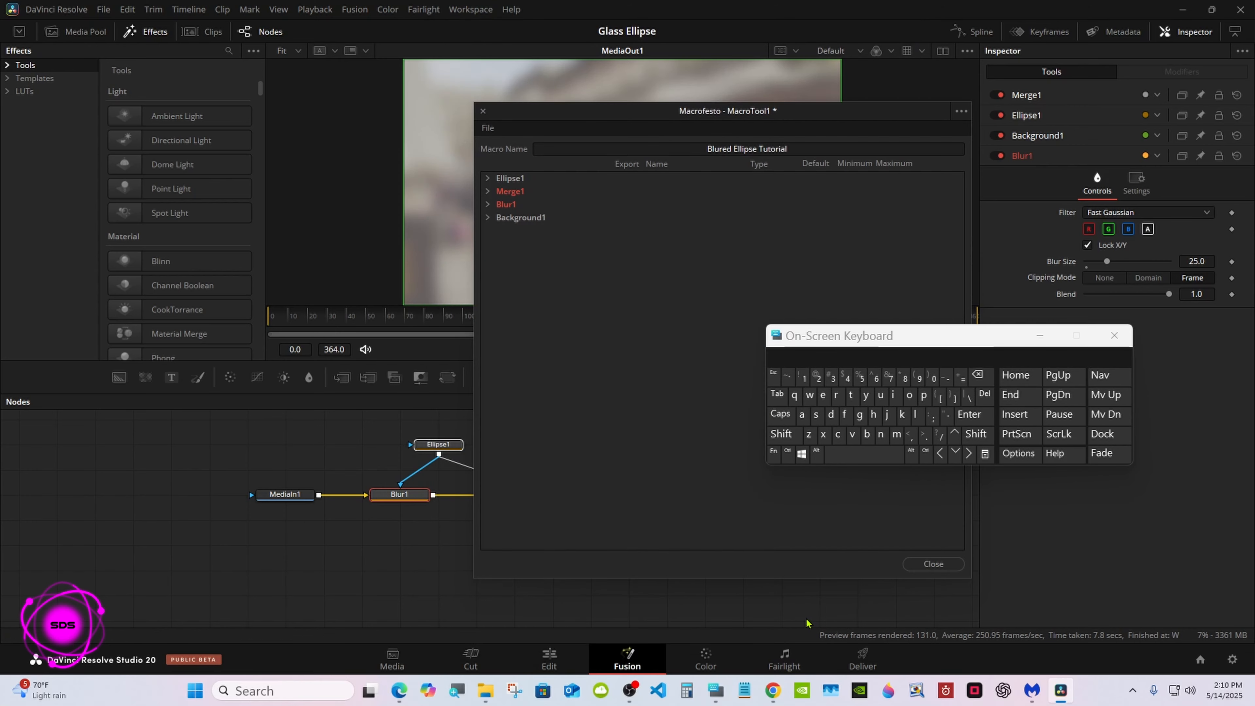
click(914, 564)
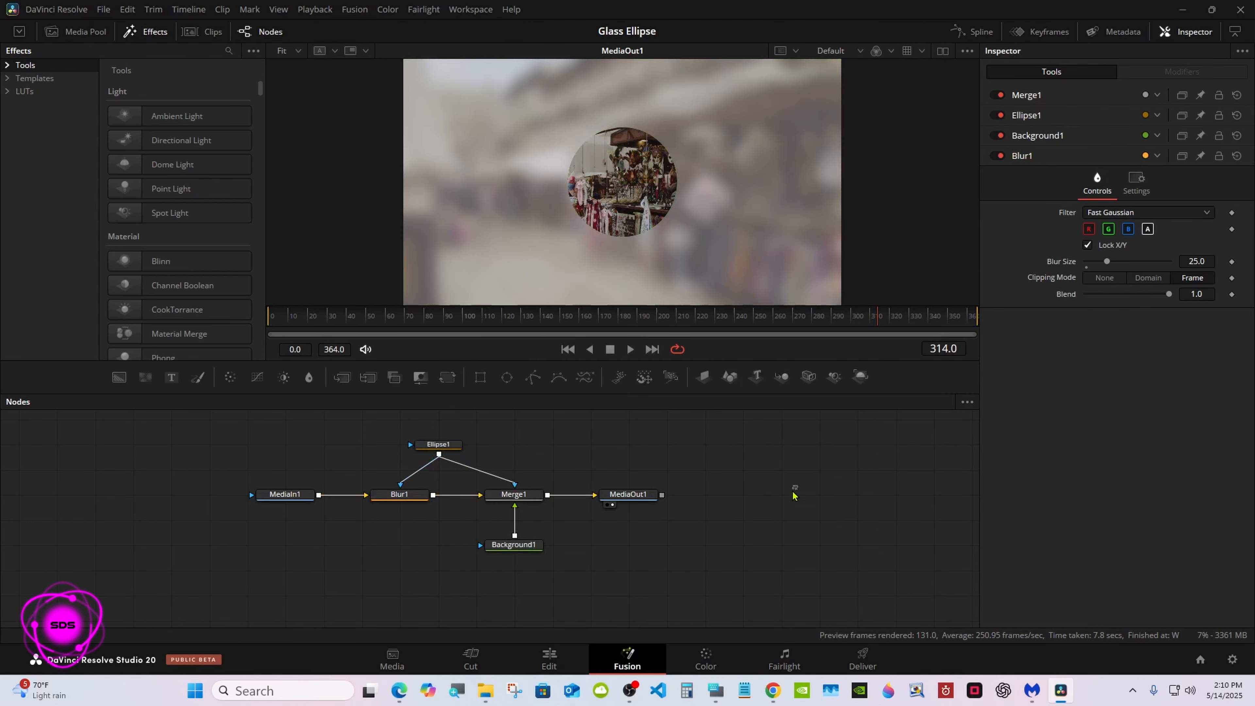
click(549, 660)
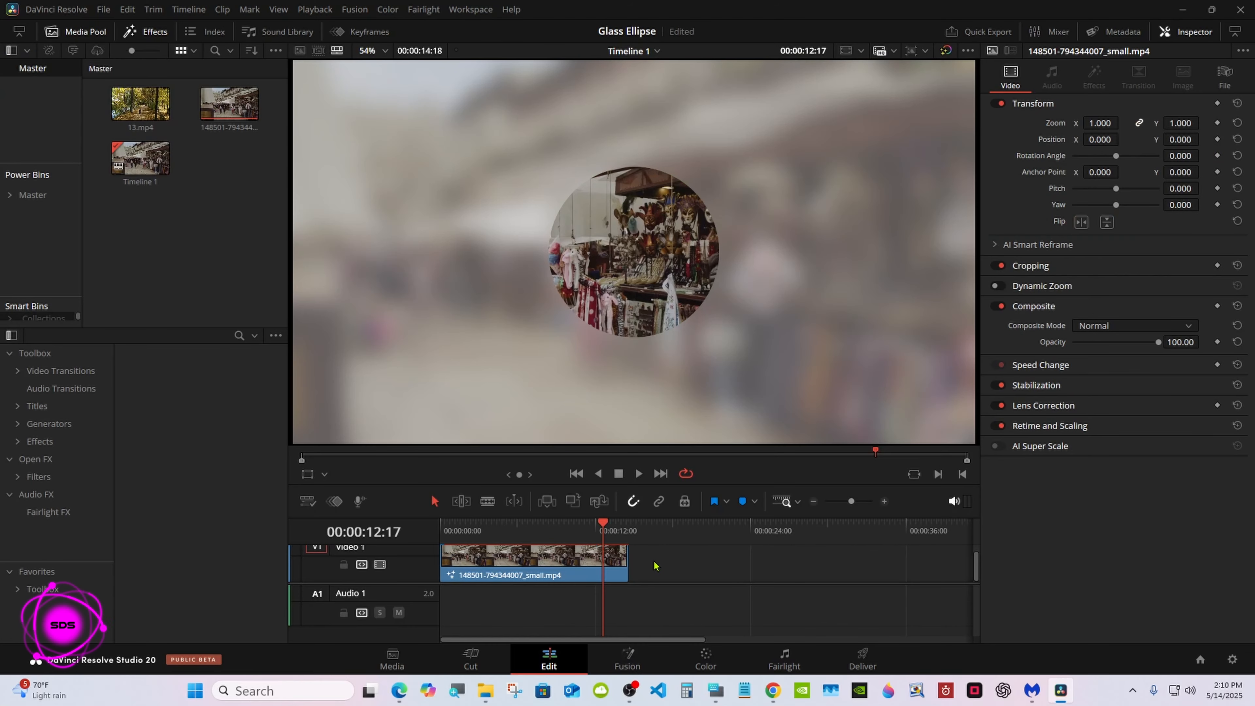
drag(229, 104, 732, 573)
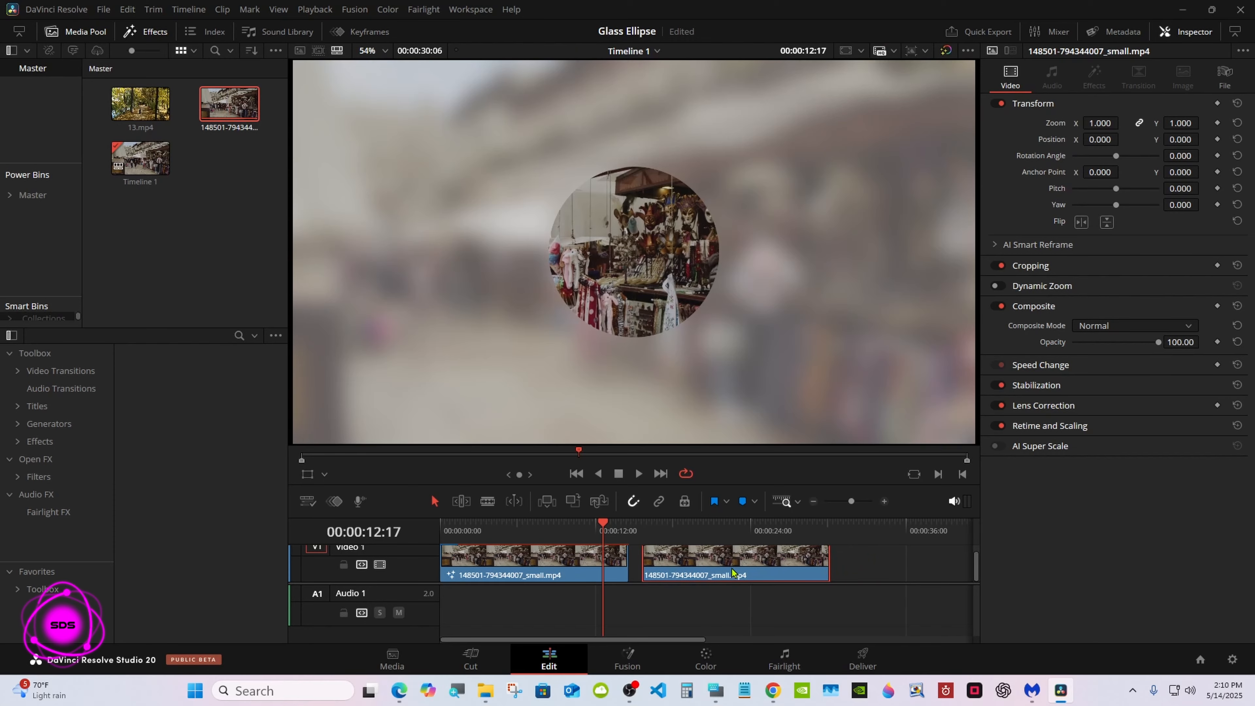
click(15, 447)
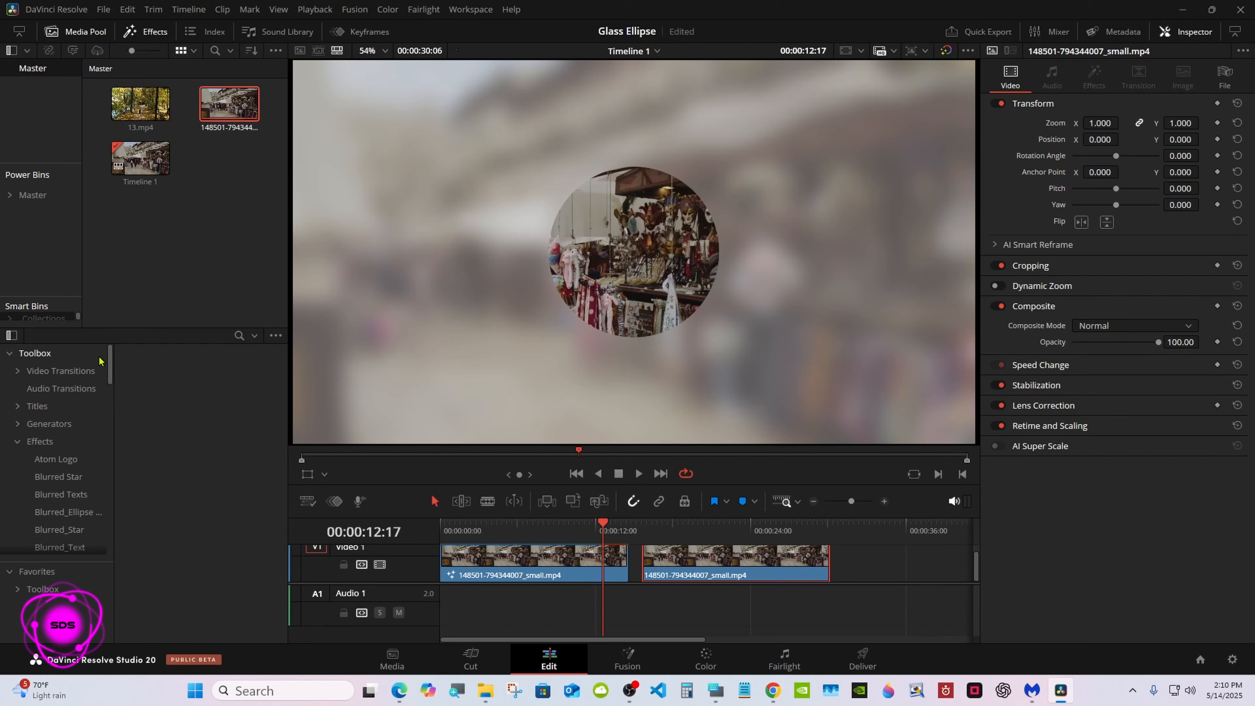
drag(108, 358, 109, 379)
scroll(89, 420, down, 5)
click(69, 456)
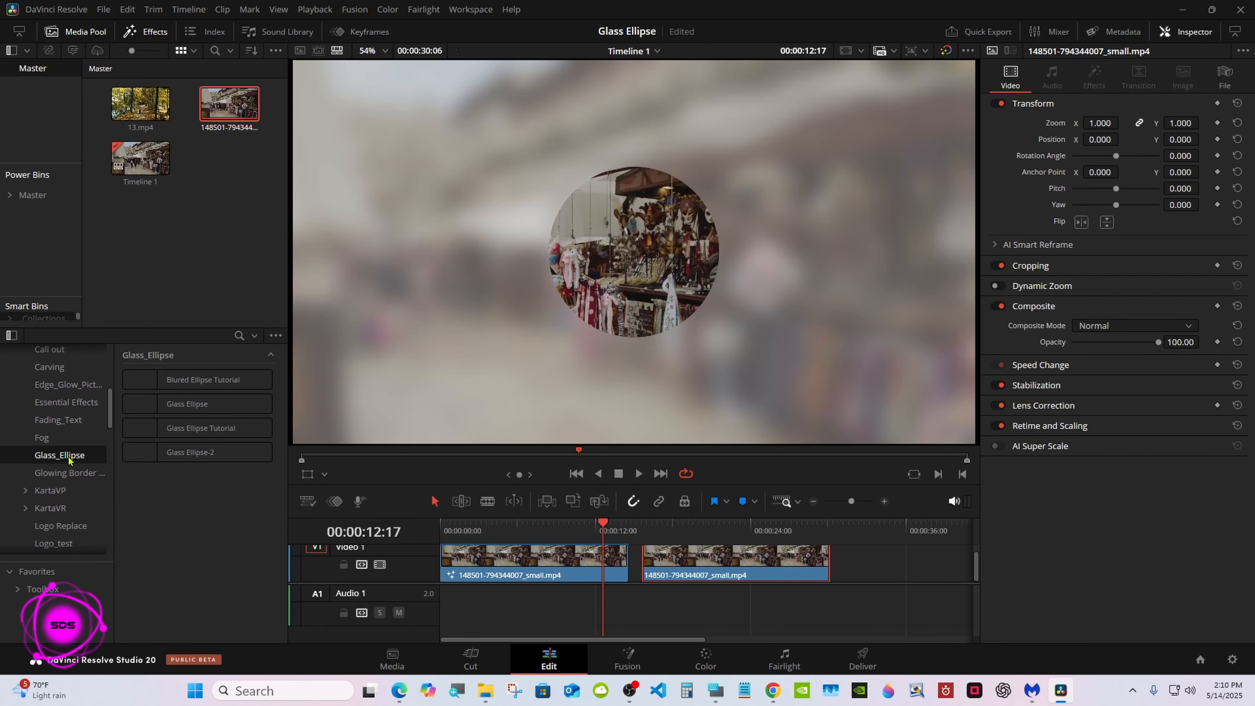
drag(154, 379, 783, 567)
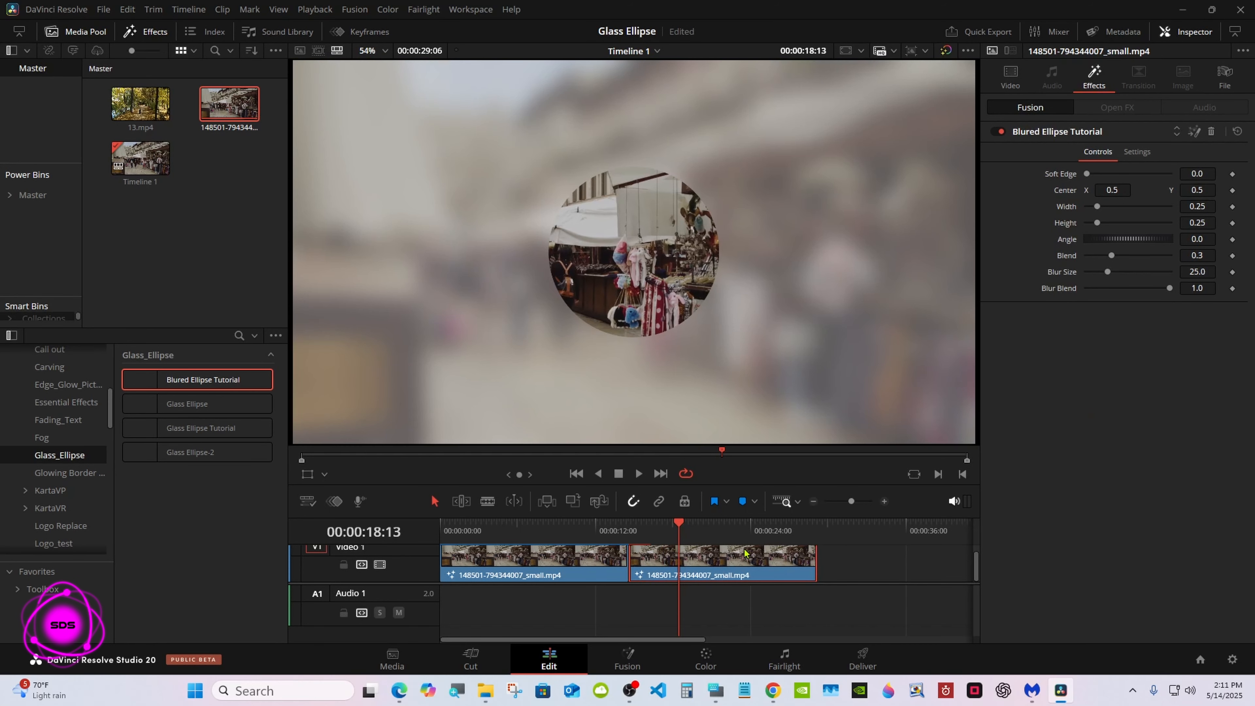
Step: Place the playhead on the second clip's first frame at 00:00:15:12
click(671, 523)
mouse_move(672, 526)
mouse_down()
mouse_move(705, 563)
mouse_move(648, 530)
mouse_up()
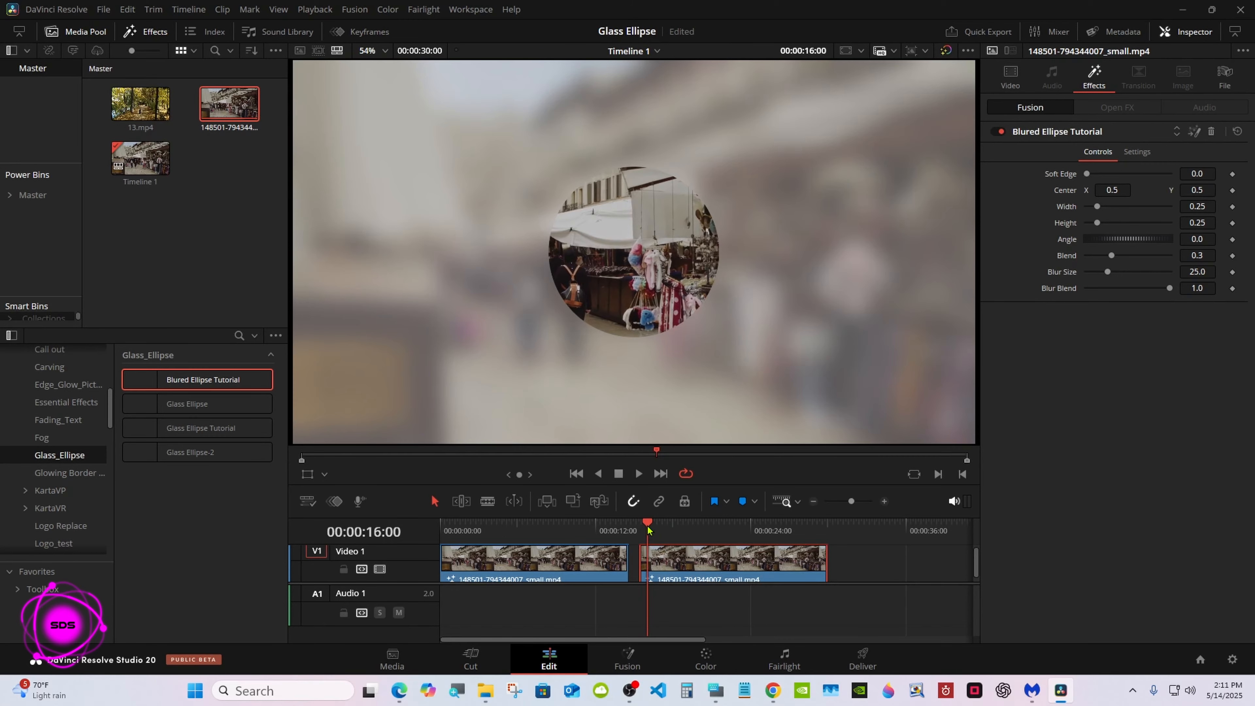
drag(649, 530, 643, 530)
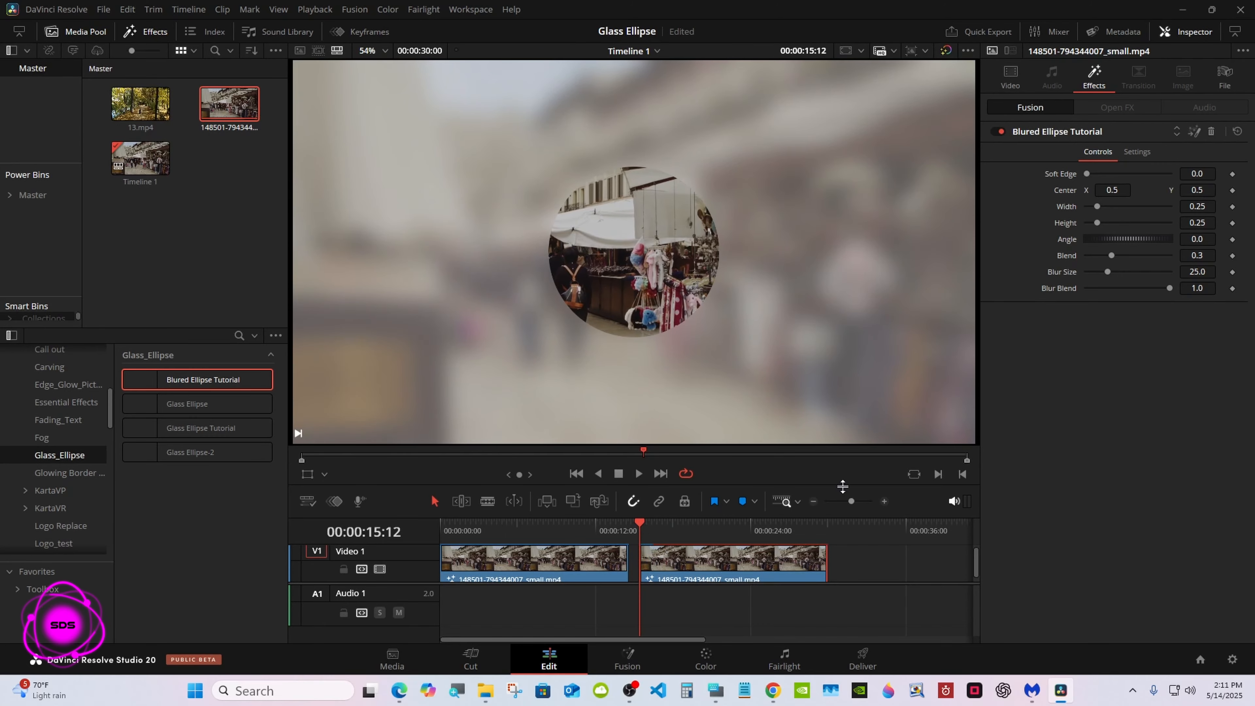
Step: Open the on-screen keyboard over the timeline area and add an expression to the effect's Width control
click(716, 690)
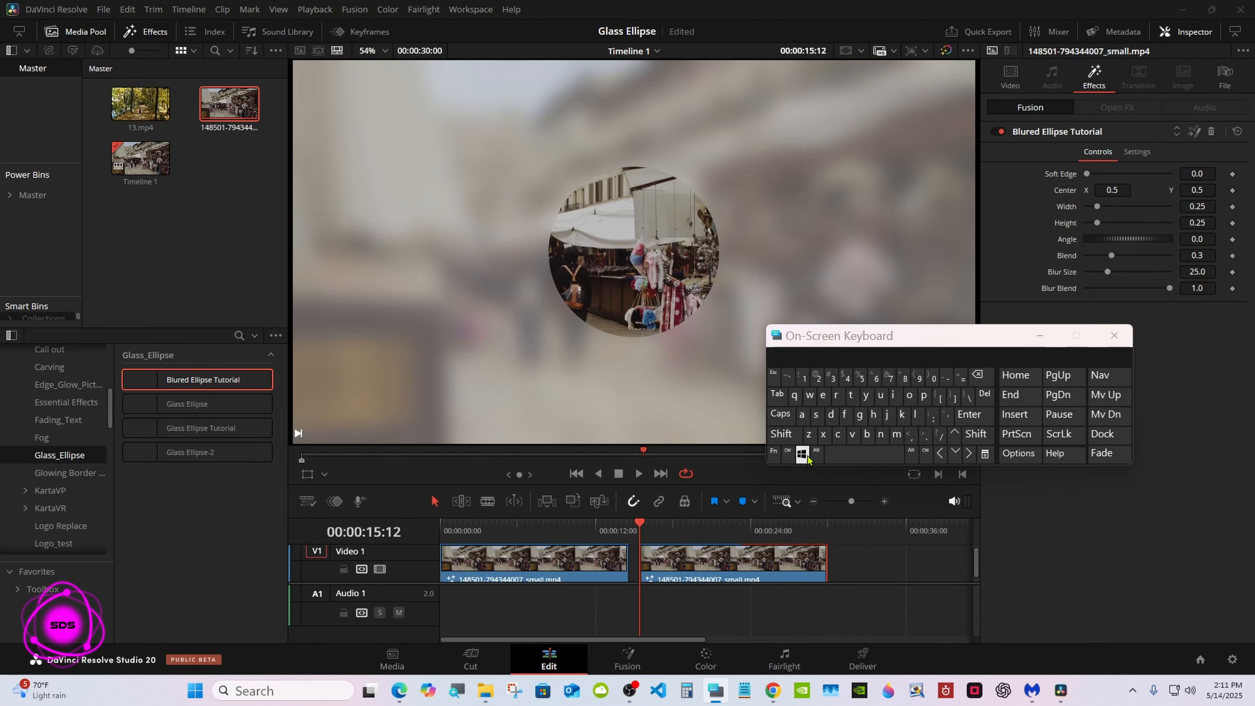
drag(875, 345, 812, 501)
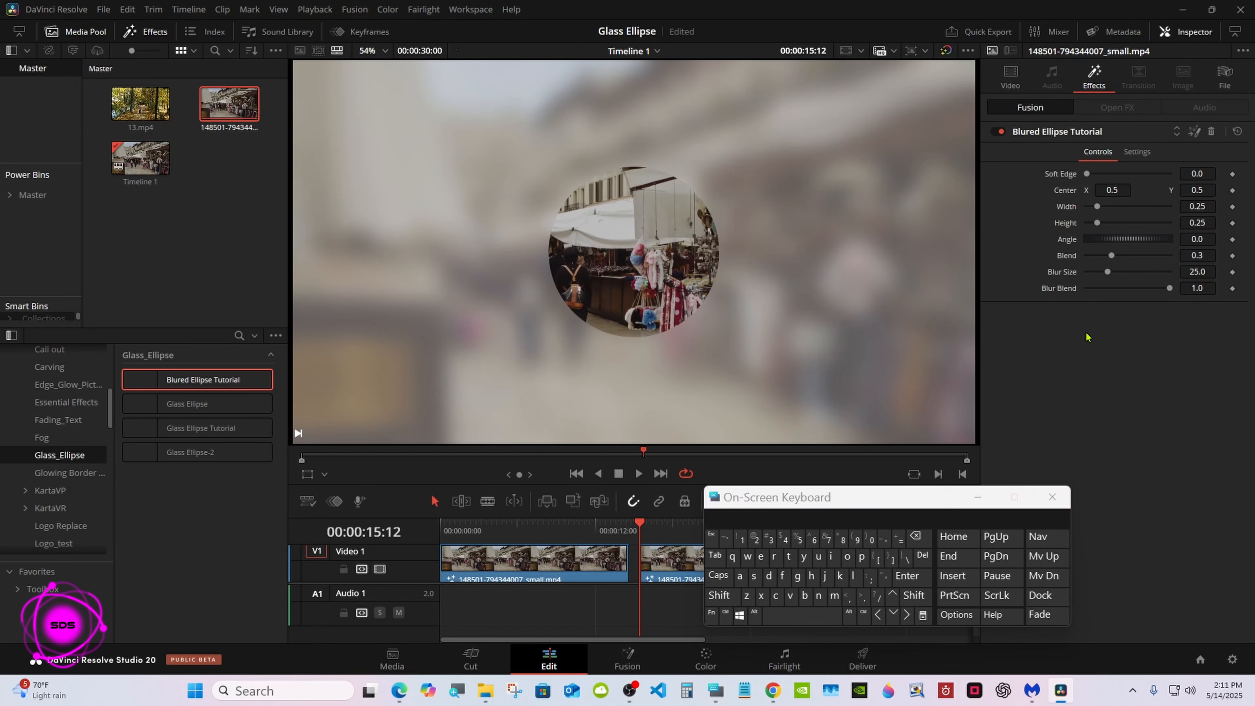
right_click(1069, 206)
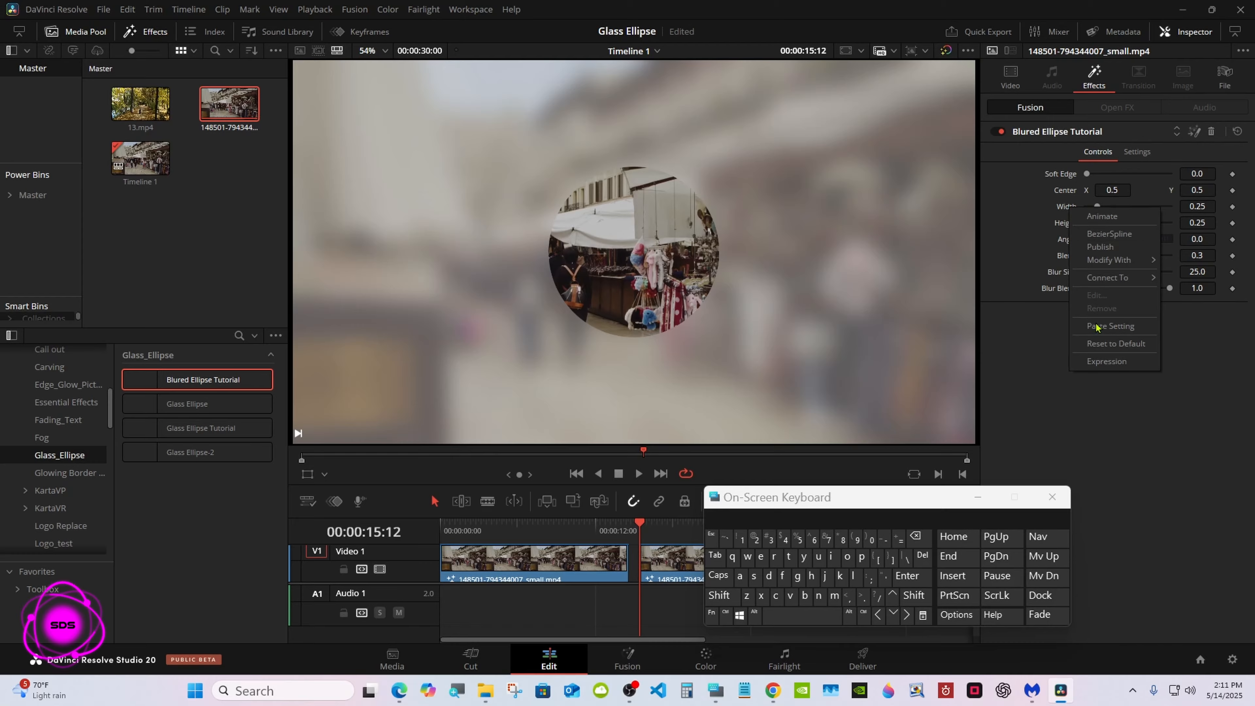
click(1099, 361)
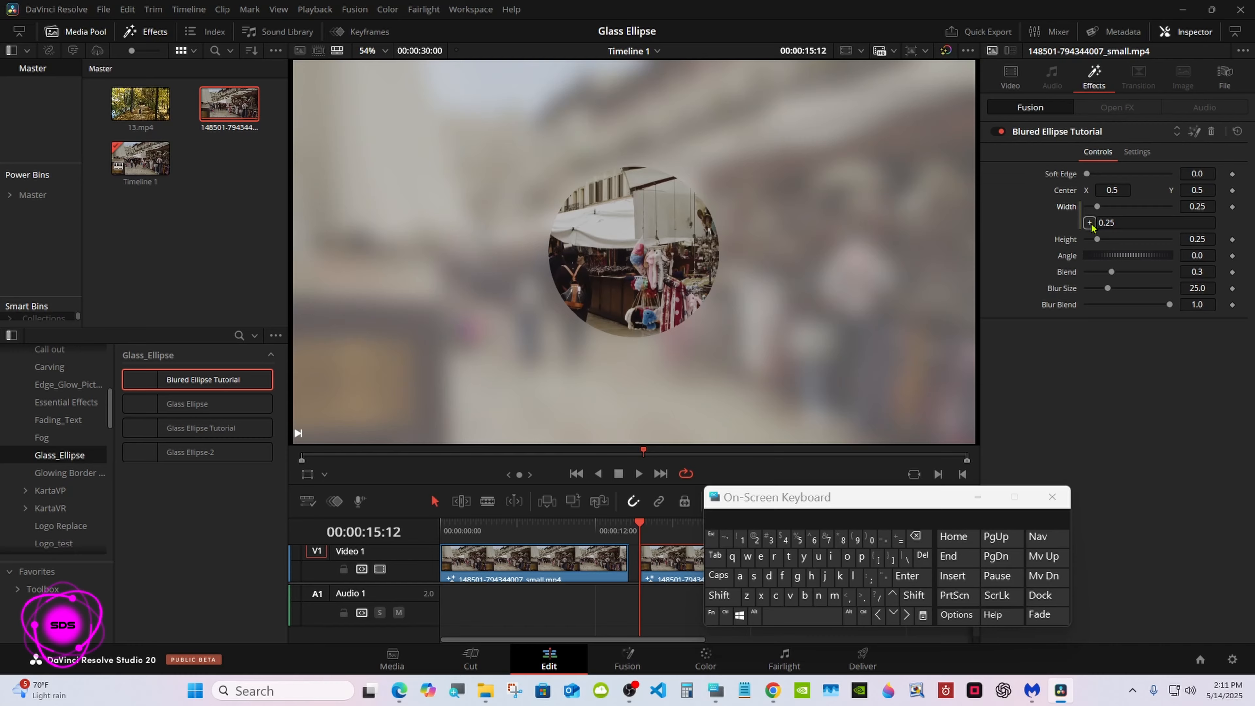
Step: Replace the Width expression with Height/2, apply it and hide the on-screen keyboard
click(1136, 223)
click(918, 537)
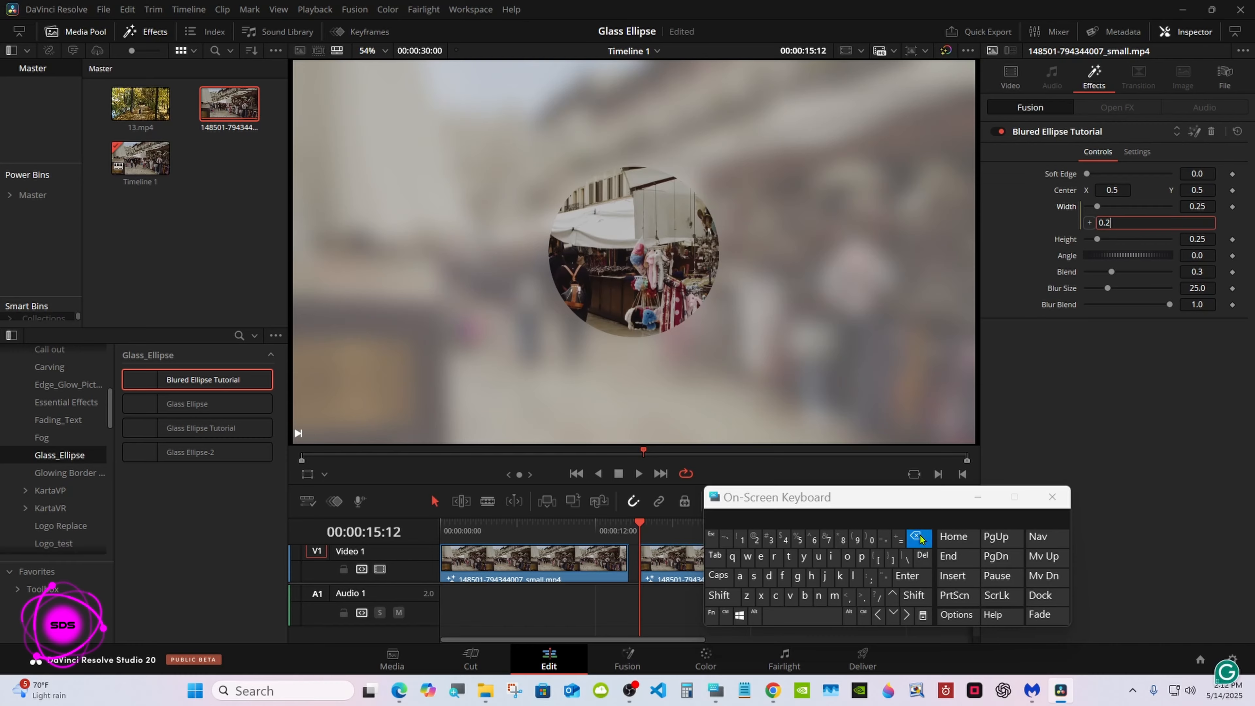
click(918, 537)
click(918, 537)
click(918, 537)
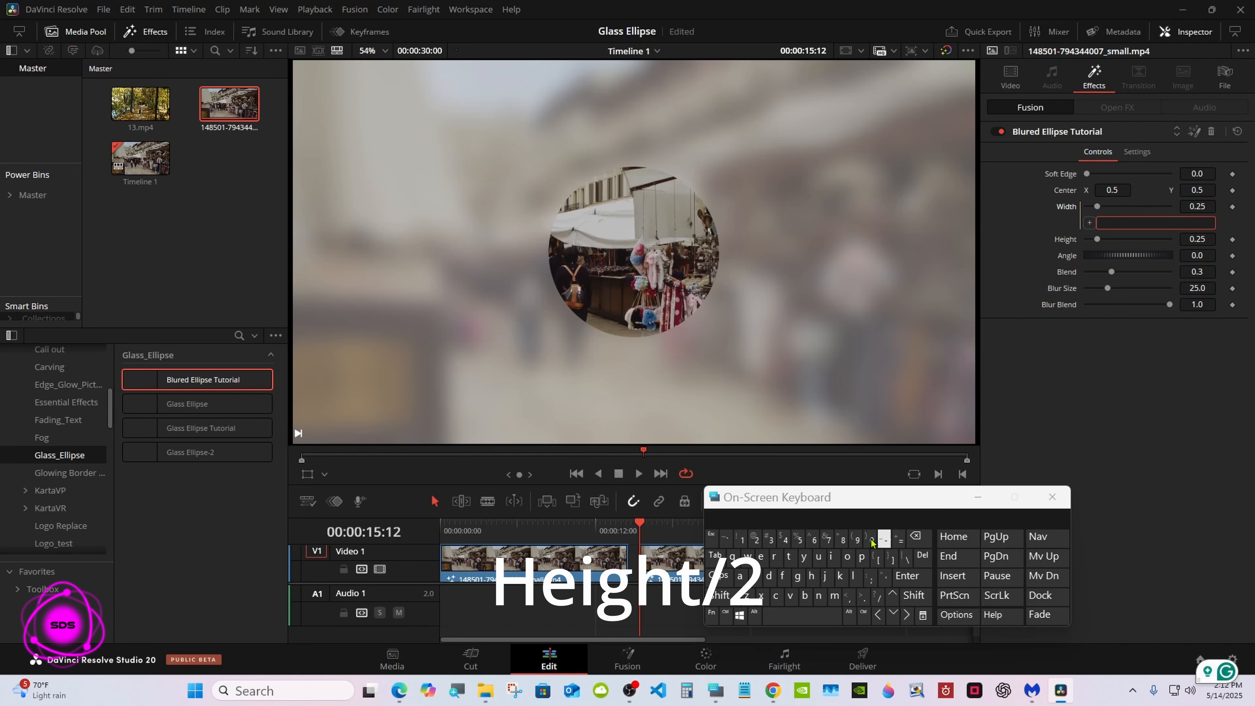
click(722, 595)
click(810, 576)
click(757, 558)
click(834, 558)
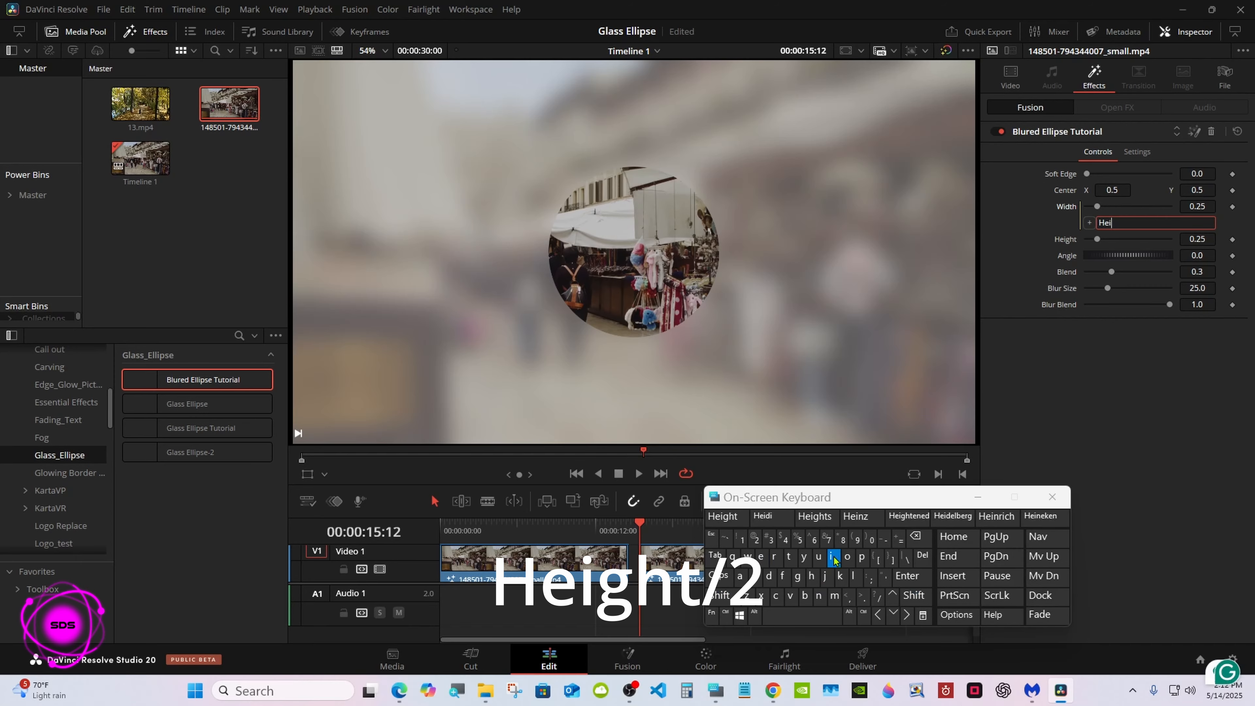
click(731, 519)
click(916, 539)
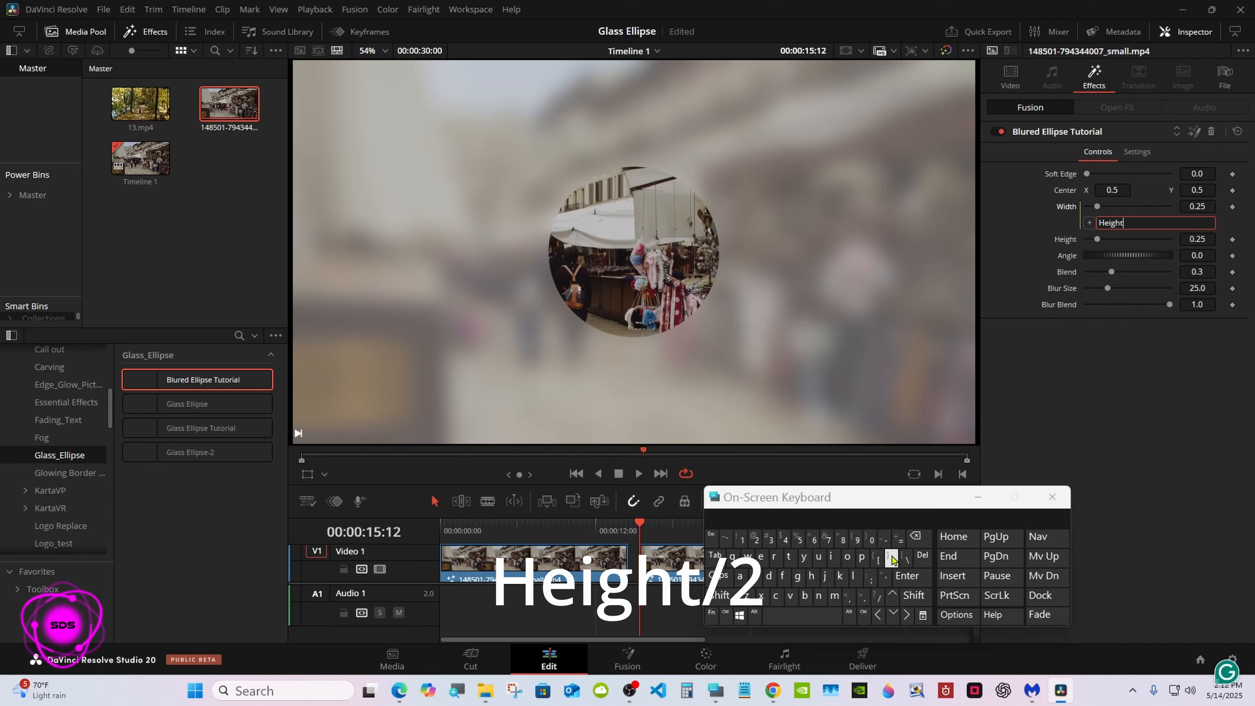
click(877, 598)
click(755, 538)
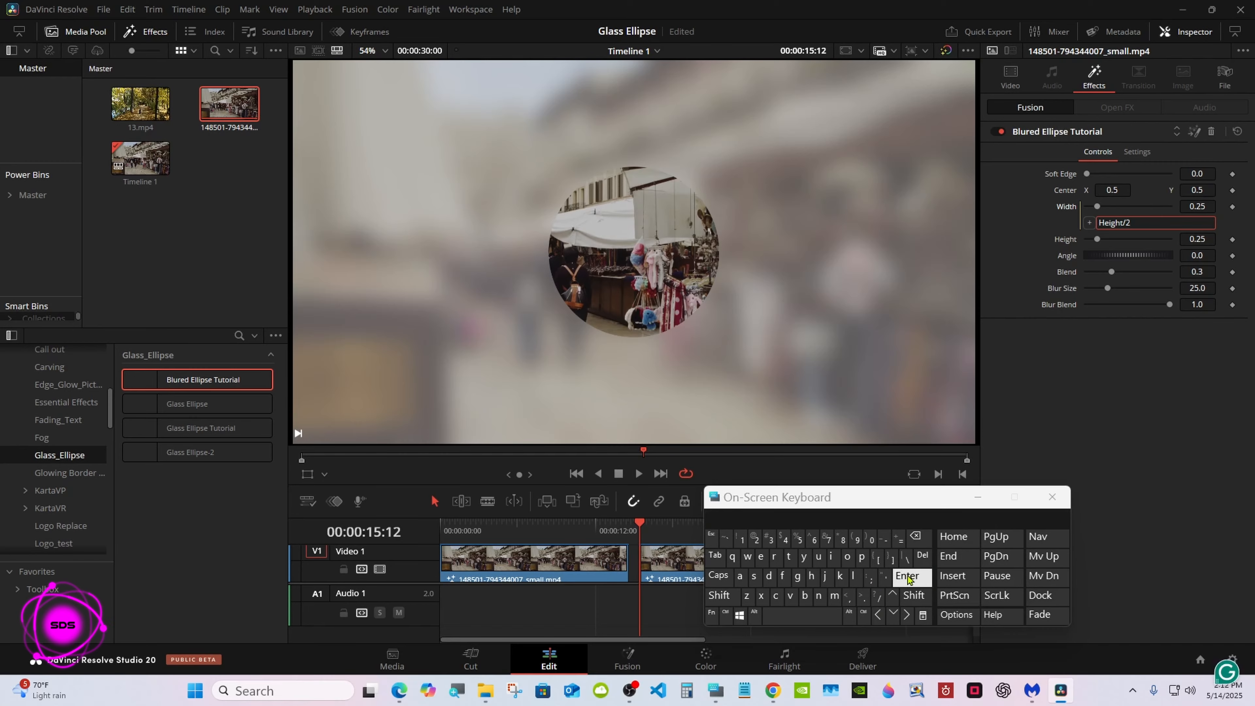
click(907, 576)
click(977, 497)
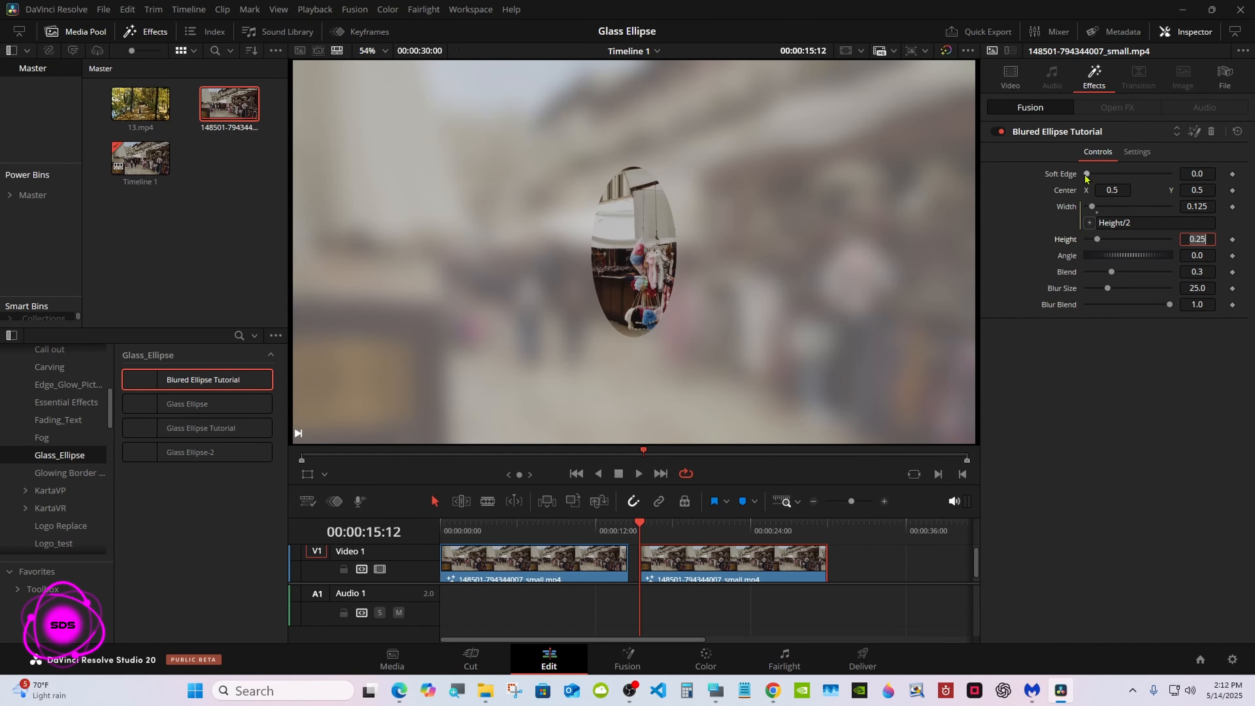
Step: Try out the Soft Edge, Height, Blend and Blur Blend controls, restore their defaults and save the project
drag(1086, 174, 1070, 181)
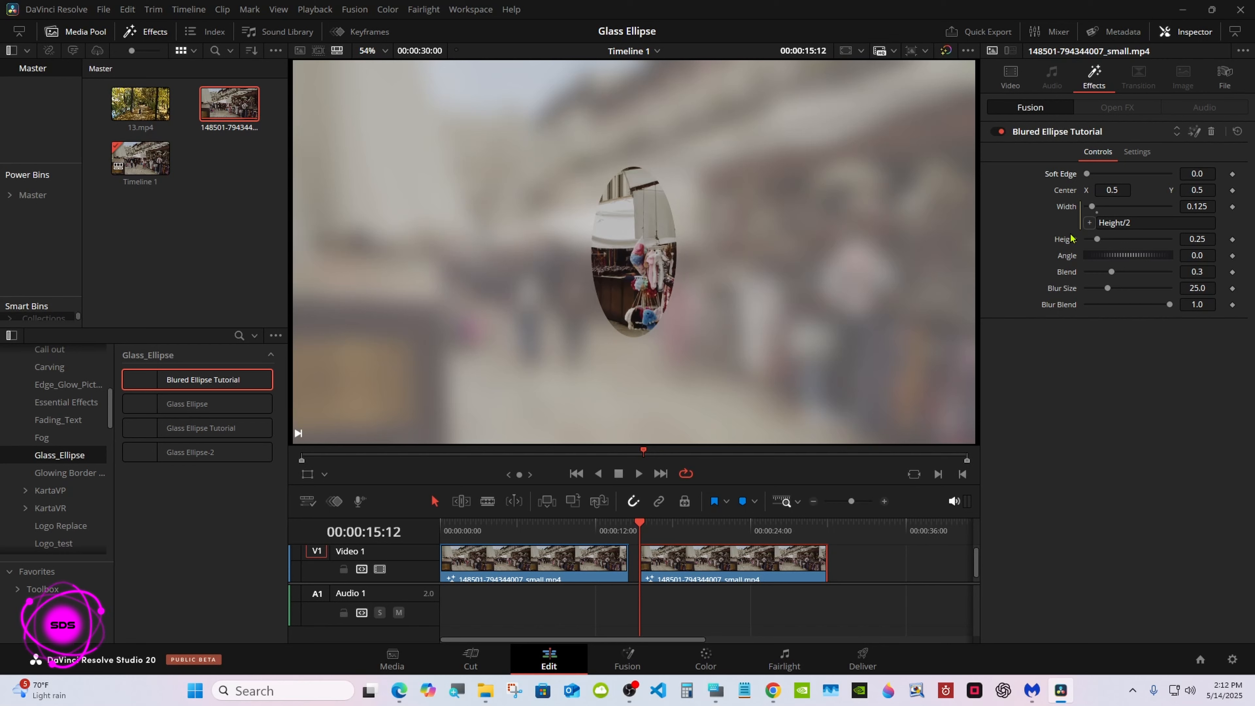
drag(1096, 239, 1098, 272)
click(1128, 262)
drag(1168, 304, 1126, 305)
click(1169, 312)
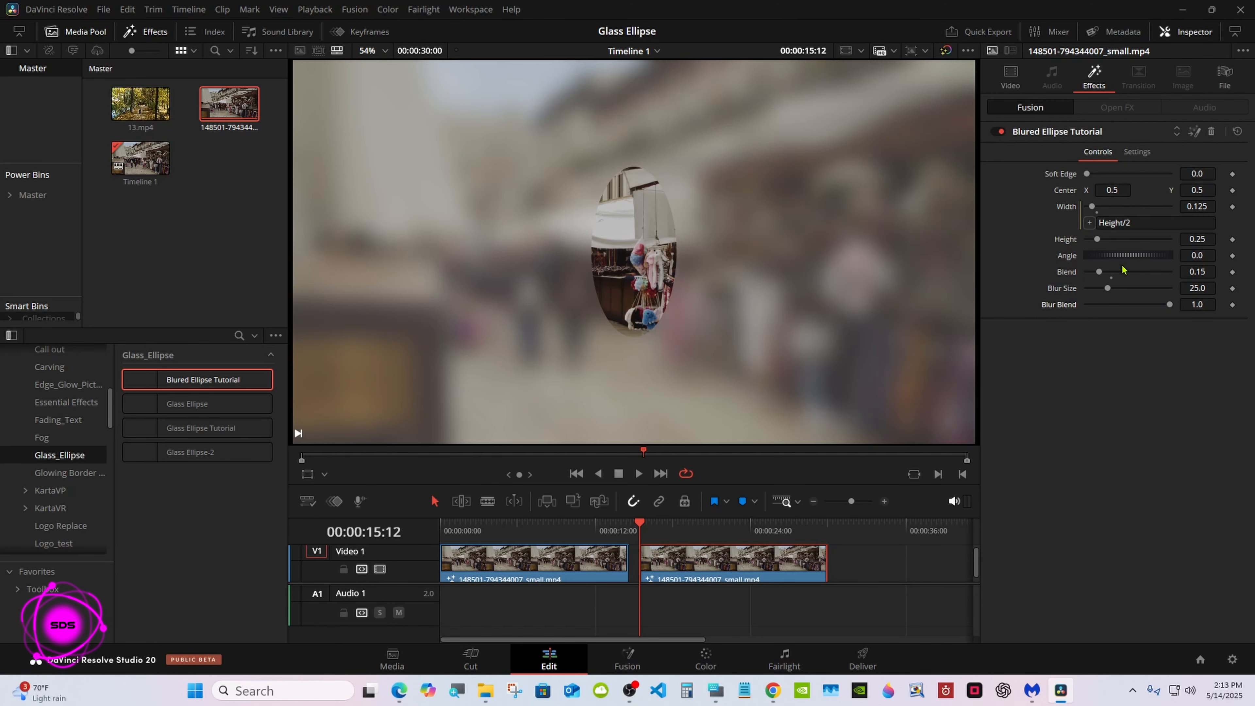
click(1111, 277)
key(ctrl+s)
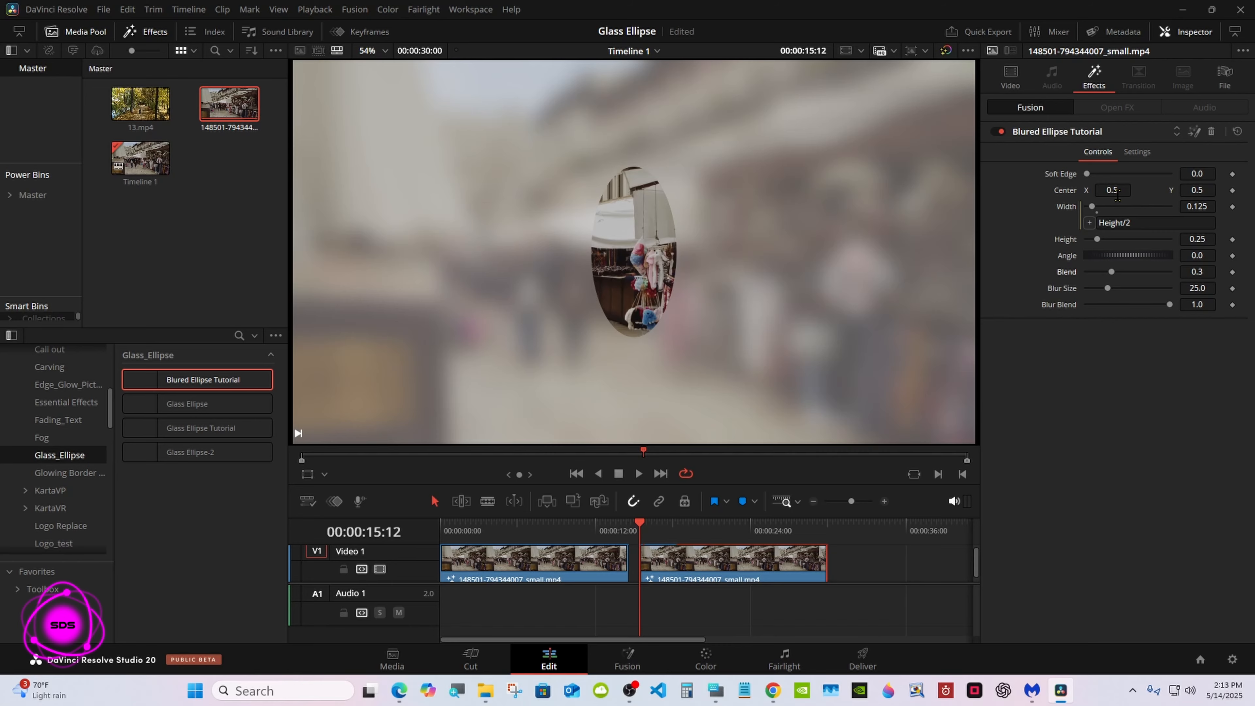
Step: Set the ellipse's Center to X 0.41, Y 0.384 over the walking person and keyframe Center and Height at 00:00:15:12
mouse_move(1118, 194)
mouse_down()
mouse_move(1192, 192)
mouse_move(1117, 190)
mouse_up()
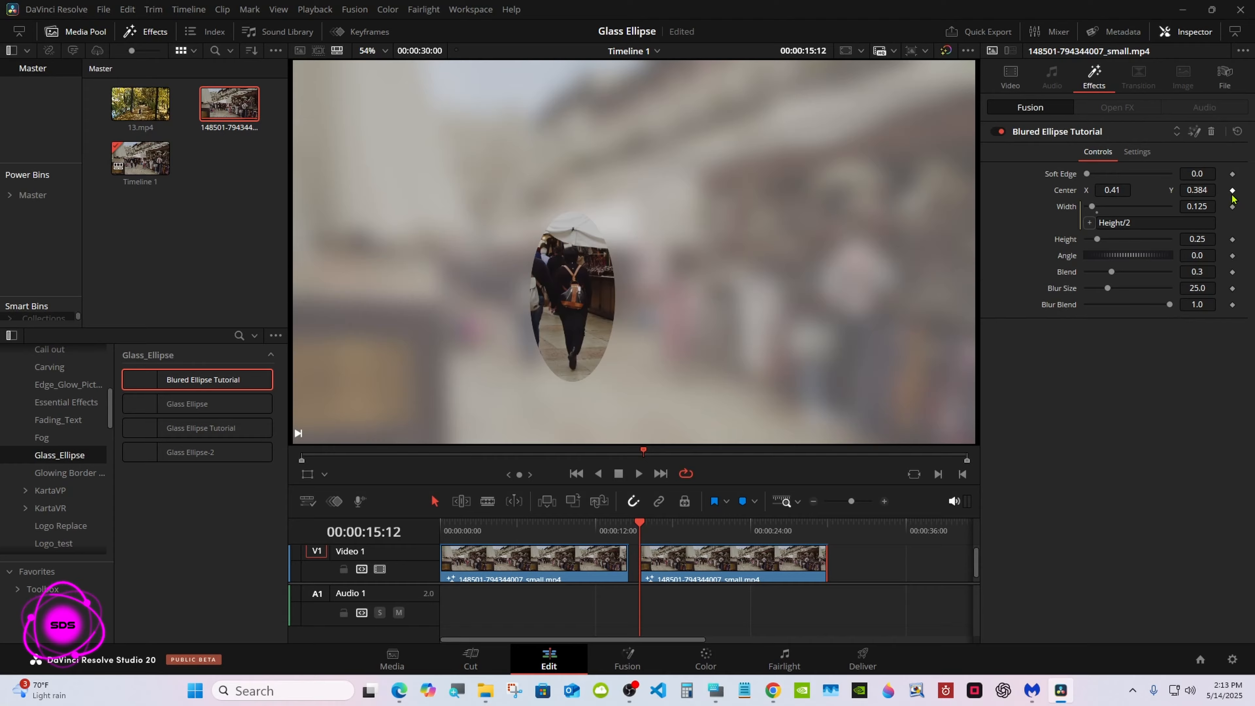
click(1231, 239)
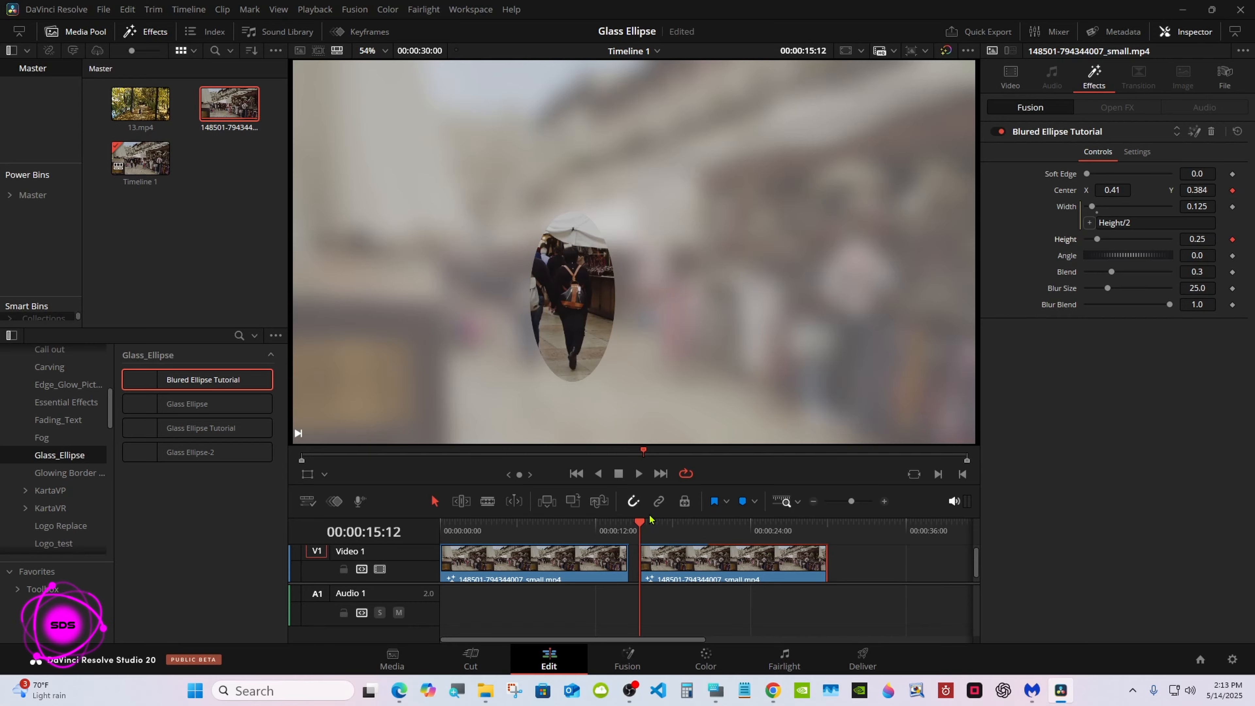
Step: Keyframe the ellipse's Center at 00:00:18:11 and again about two seconds further on, following the walking person and raising Y to 0.409
drag(648, 521, 678, 522)
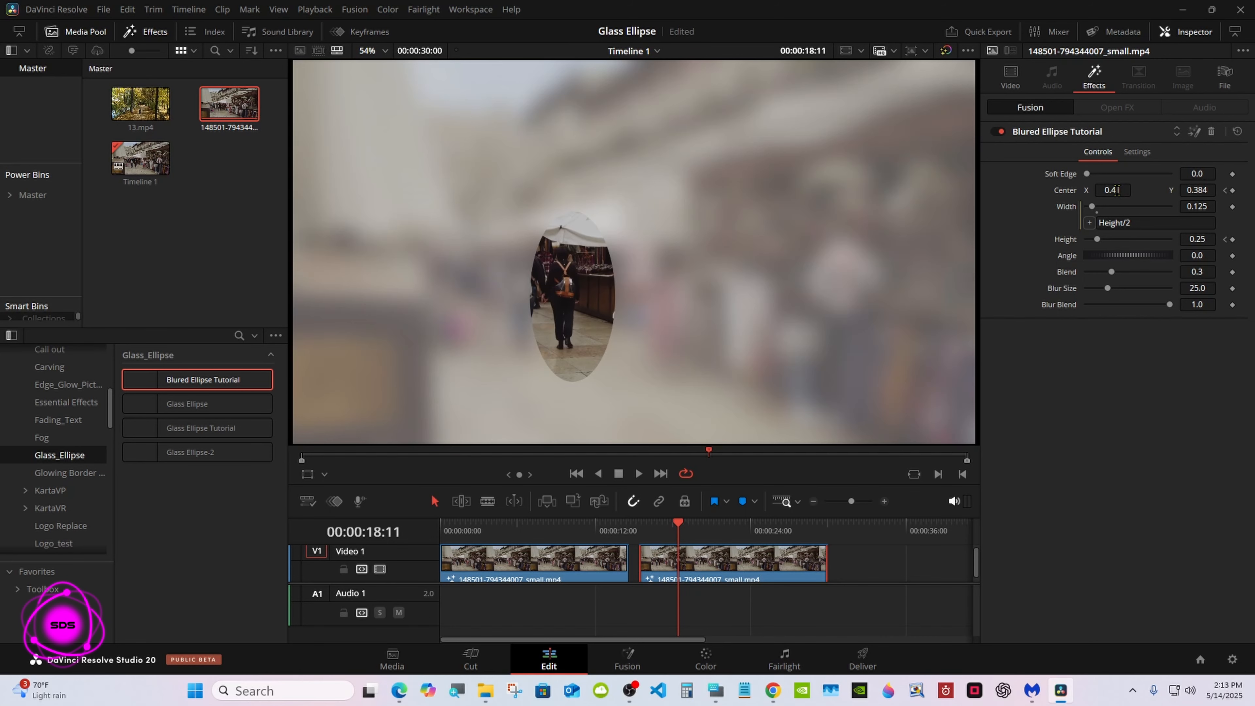
drag(1117, 190, 1109, 190)
drag(1196, 190, 1205, 190)
drag(678, 523, 706, 522)
drag(1112, 190, 1107, 190)
drag(1197, 190, 1202, 190)
Step: Add two further Center keyframes before 00:00:24:00 to keep following the walking person, bringing X to 0.346
drag(705, 523, 728, 523)
drag(1112, 190, 1100, 189)
drag(728, 522, 740, 523)
drag(1112, 190, 1102, 190)
Step: Keyframe a smaller Center X at 00:00:24:16, and set Center to X 0.312, Y 0.435 at 00:00:25:15
drag(752, 523, 758, 522)
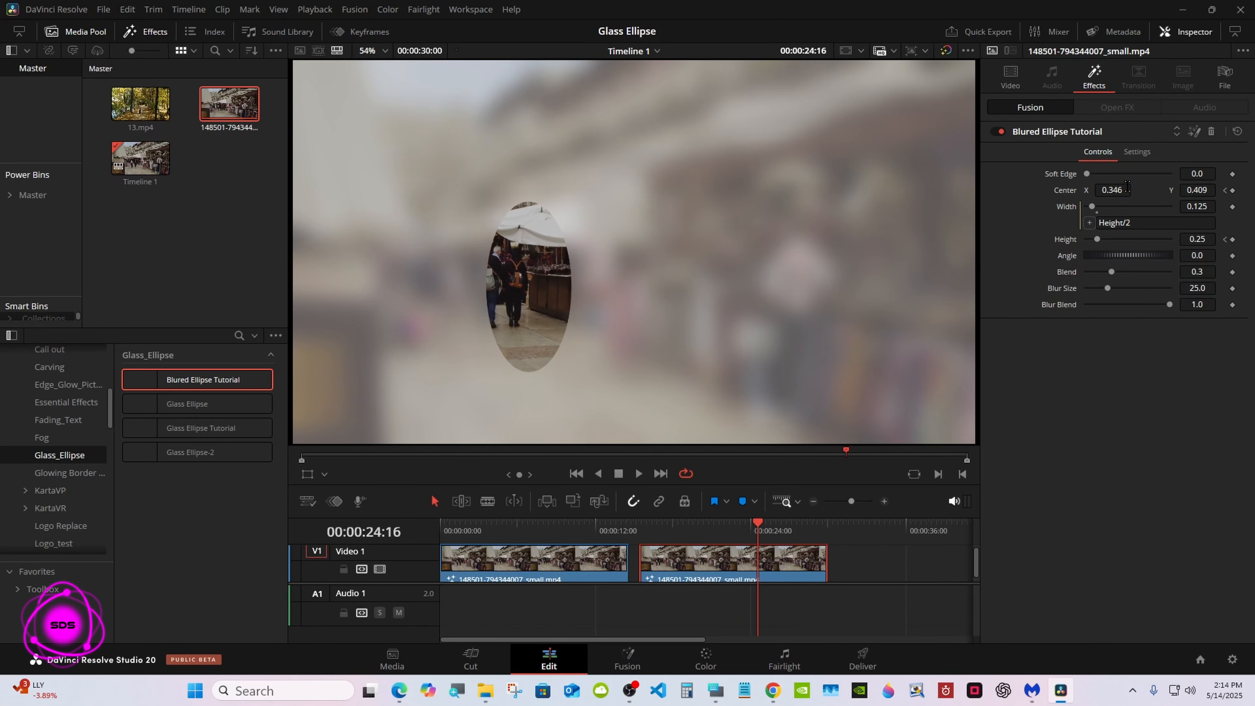
drag(1126, 188, 1118, 190)
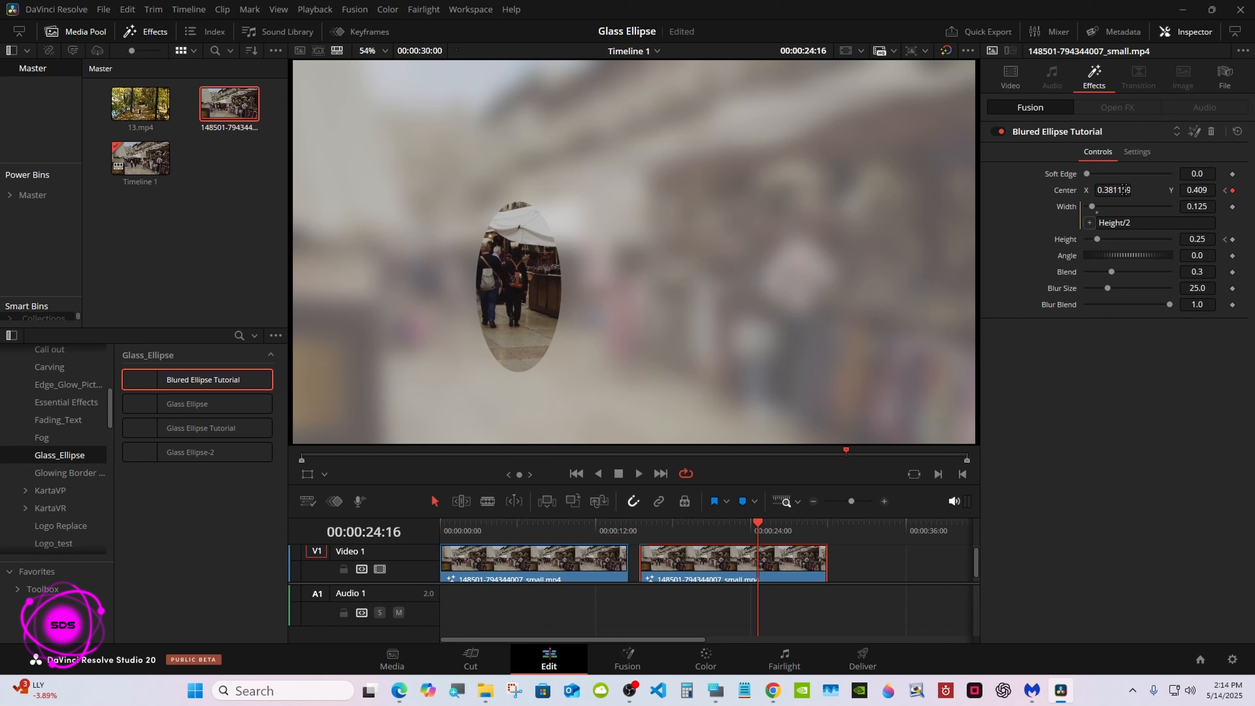
drag(758, 523, 769, 523)
drag(1112, 190, 1111, 189)
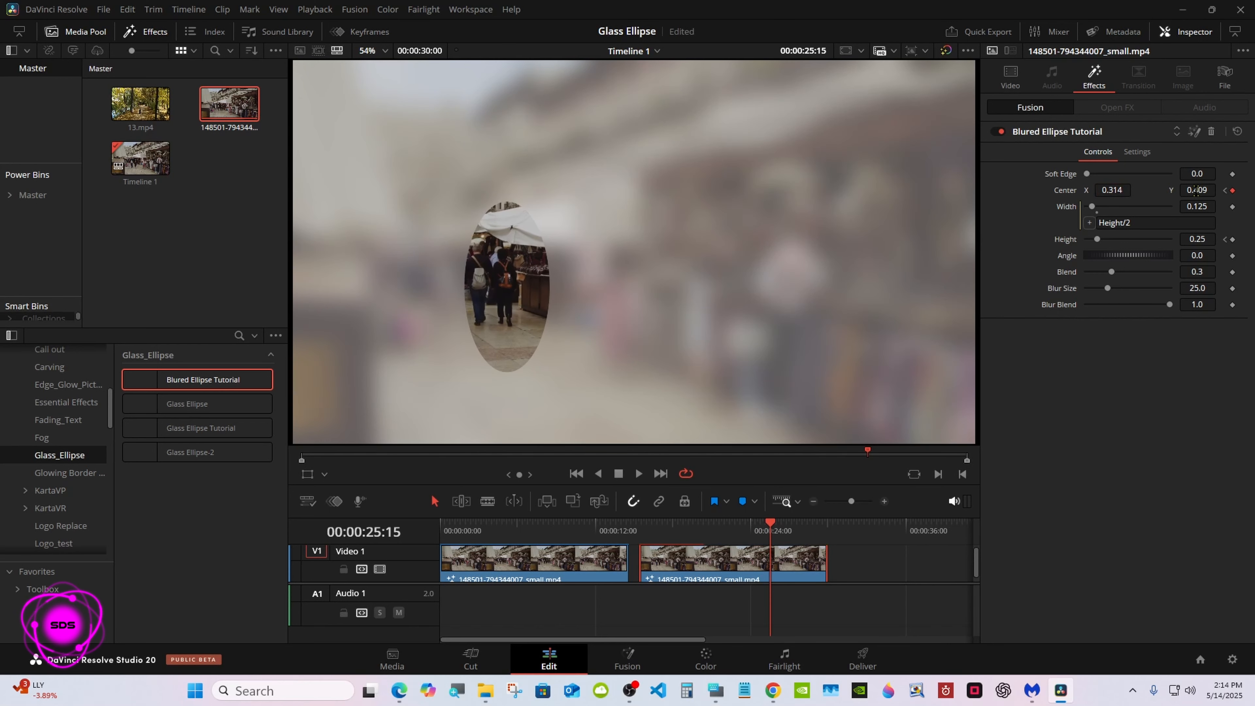
drag(1196, 190, 1209, 189)
drag(1113, 189, 1111, 189)
Step: Keyframe the Center X further down at 00:00:26:18, to 0.267 at 00:00:27:29 and to 0.249 at 00:00:29:04
drag(770, 523, 784, 523)
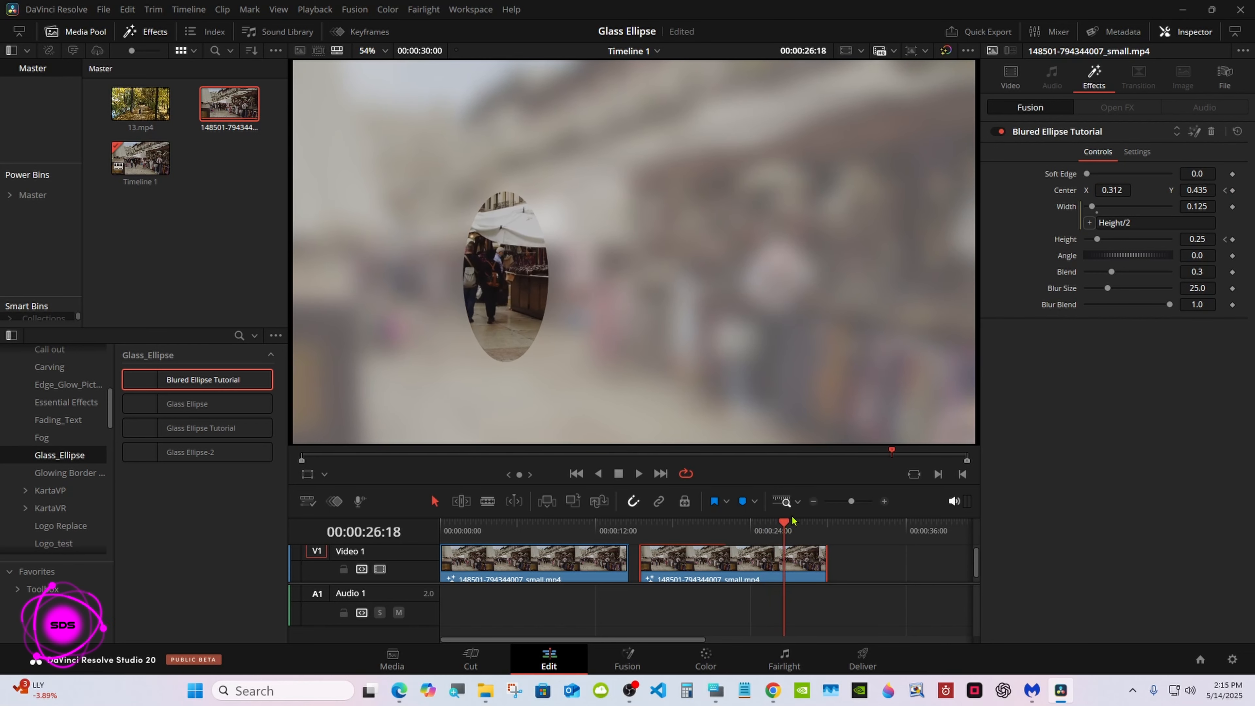
drag(1117, 189, 1104, 190)
drag(783, 523, 802, 523)
drag(1116, 190, 1111, 190)
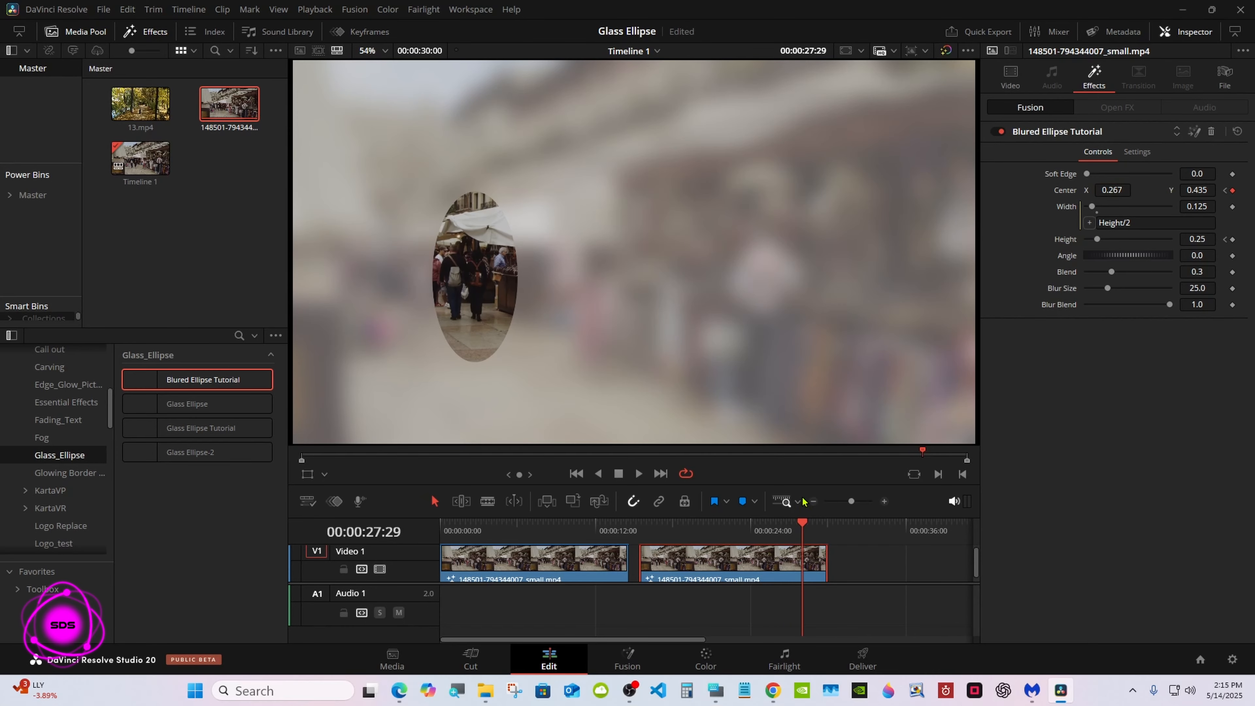
drag(802, 522, 818, 523)
drag(1113, 190, 1107, 190)
Step: Keyframe Center X at 0.227 at the clip's end, 00:00:30:00, and scrub through the clip to check the ellipse's movement
click(715, 690)
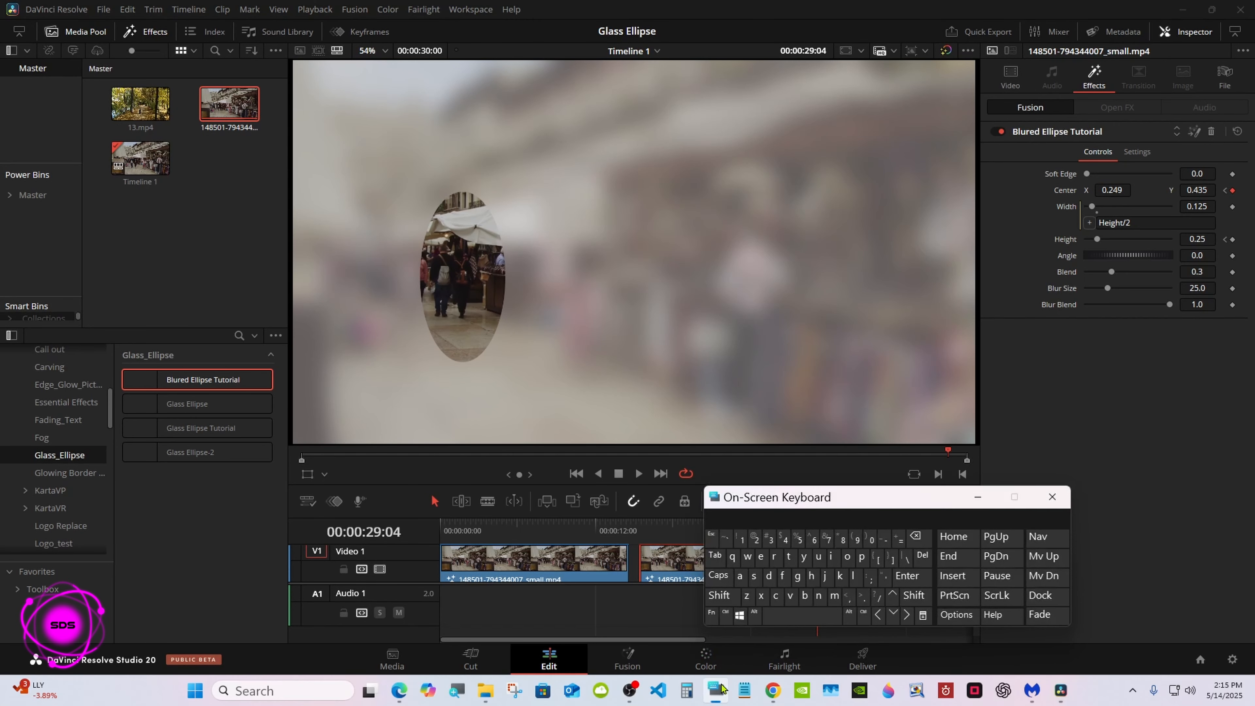
drag(799, 497, 971, 488)
drag(817, 523, 829, 522)
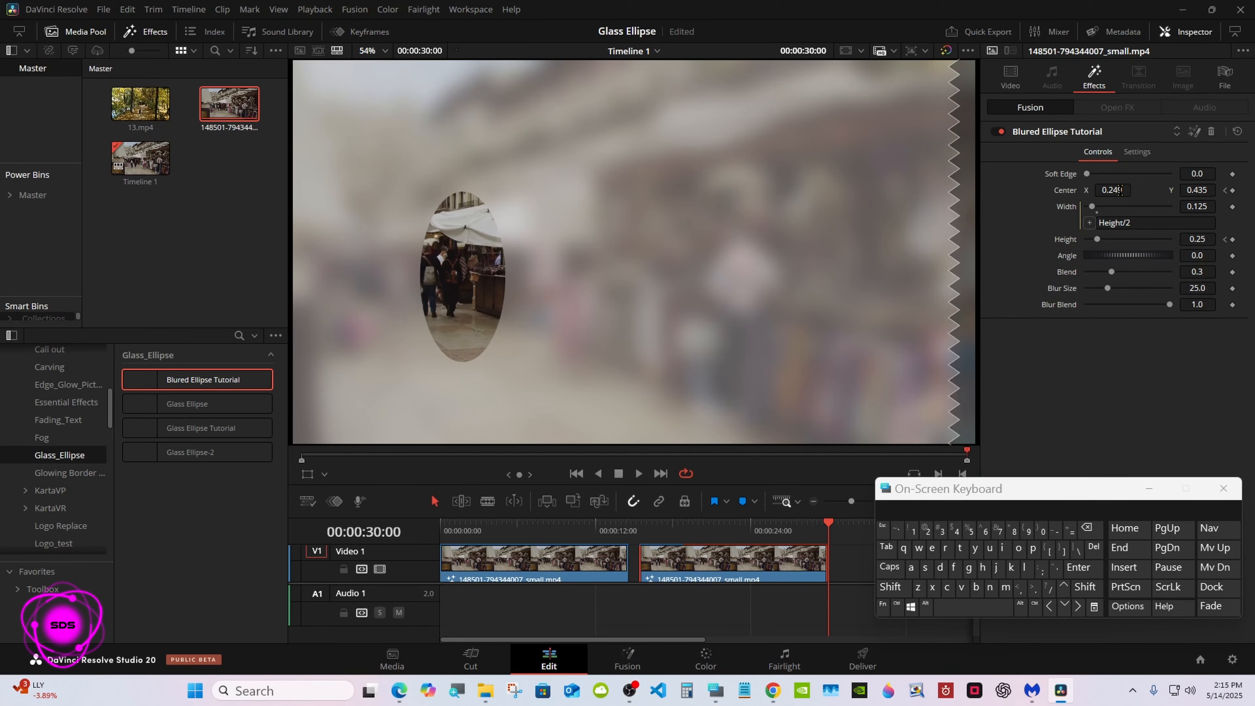
drag(1119, 190, 1114, 190)
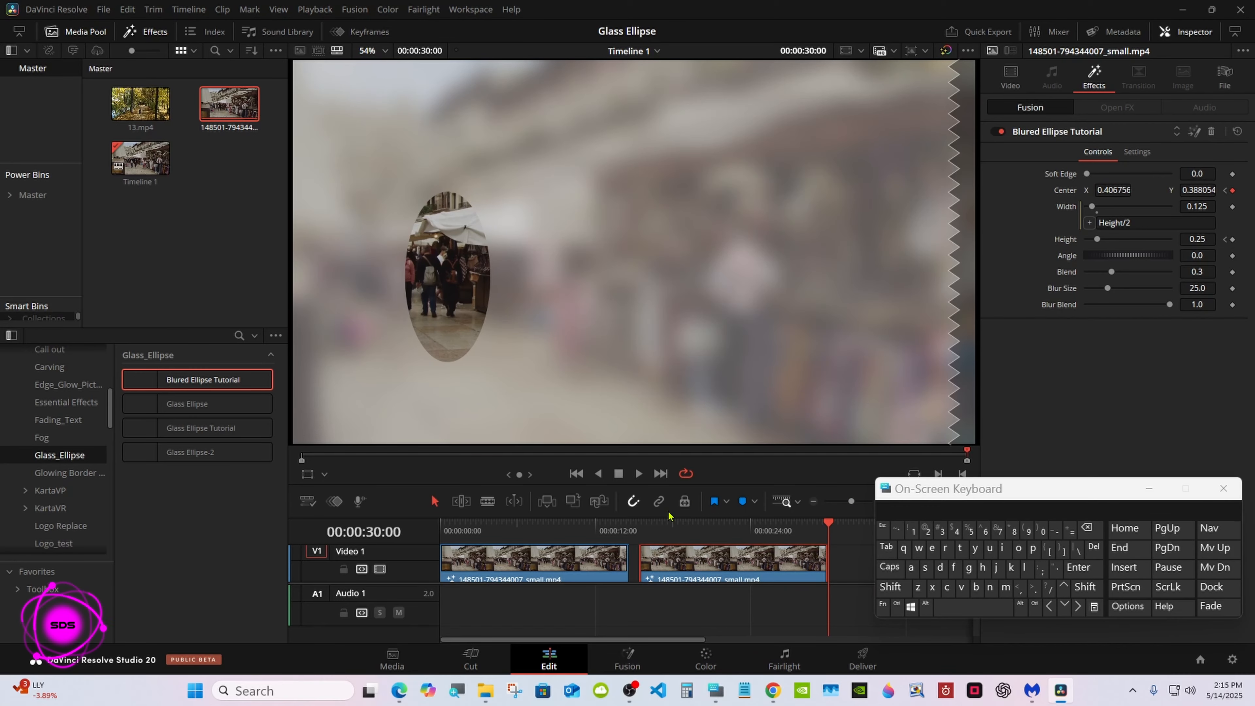
drag(639, 523, 834, 515)
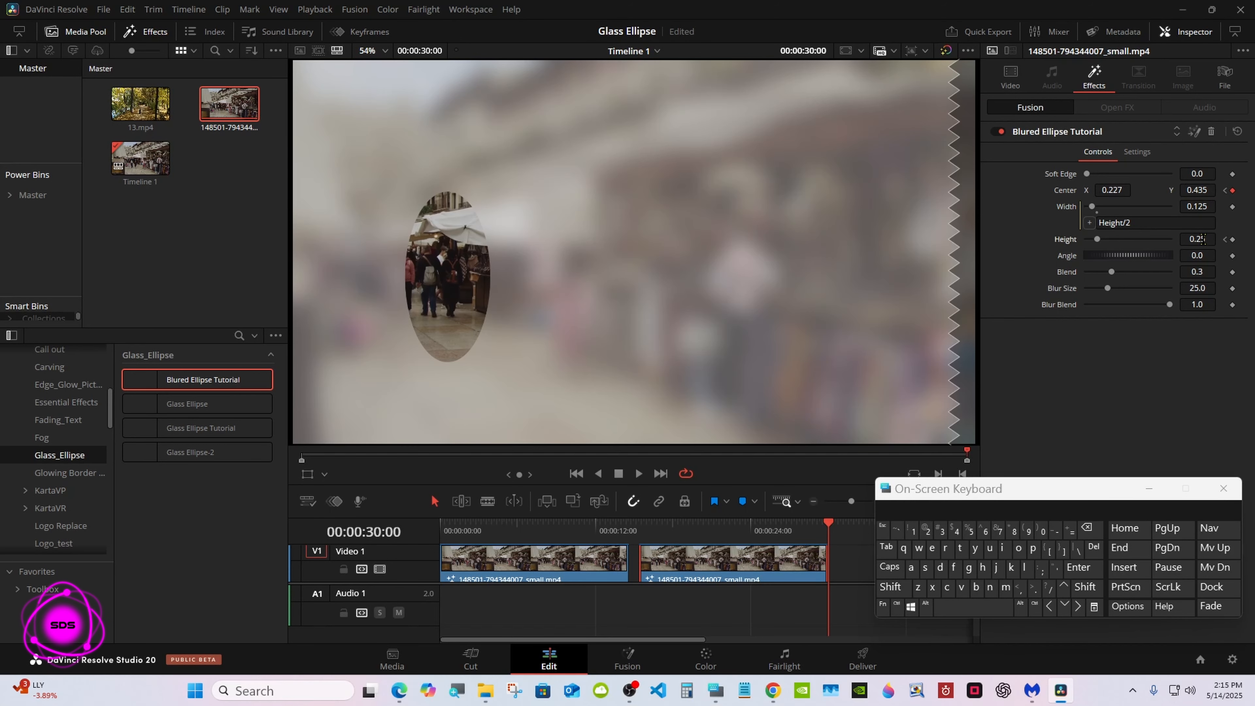
Step: Keyframe the ellipse's Height at about 0.184 at the clip's end and play the clip from 00:00:15:12
drag(1201, 238, 1204, 240)
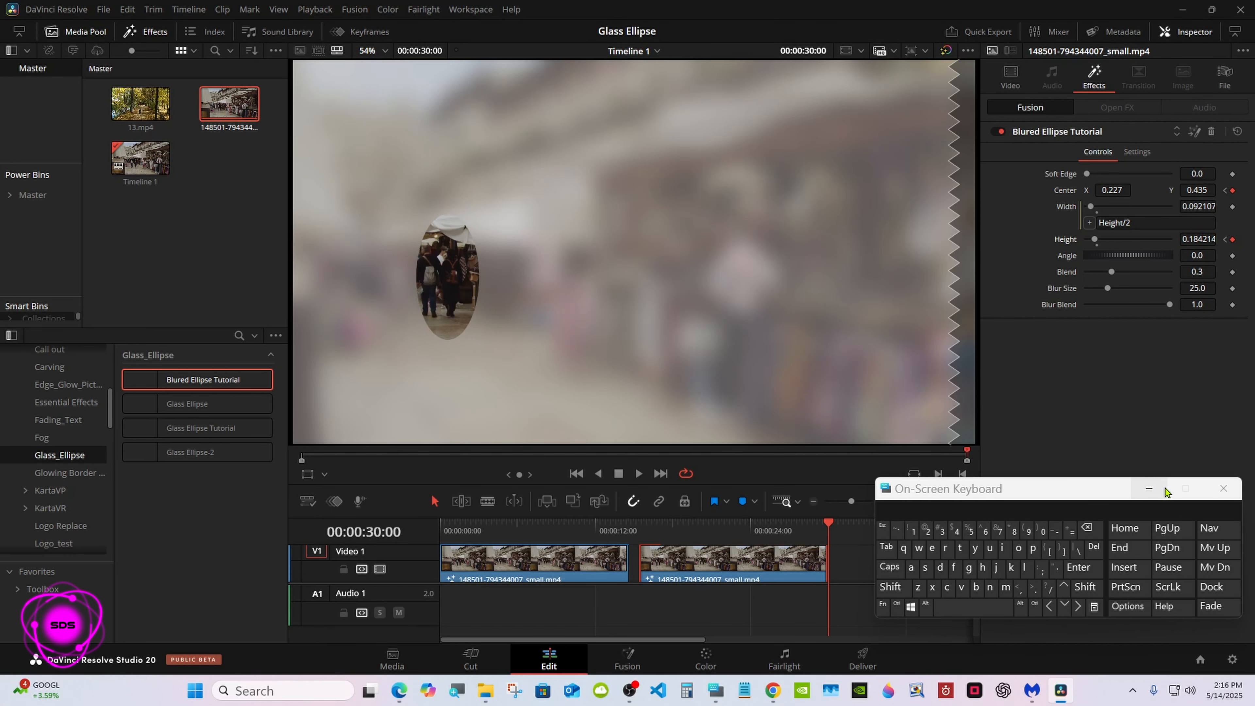
click(1148, 488)
click(638, 530)
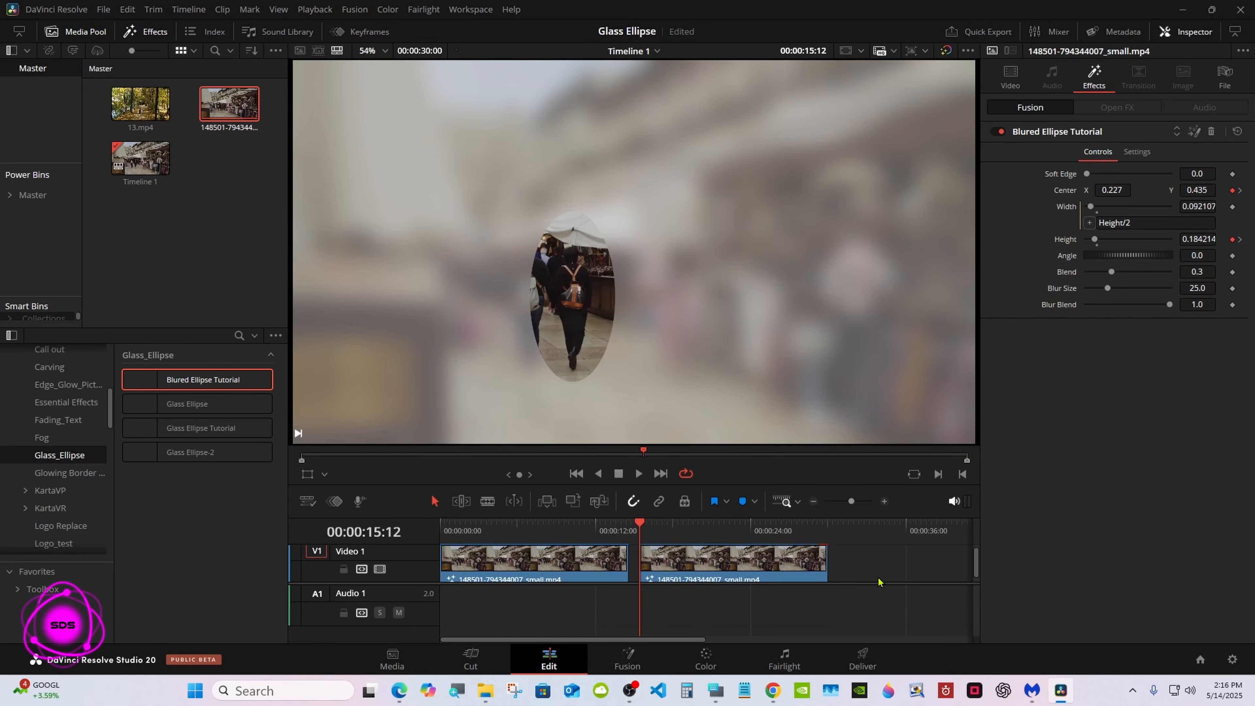
click(639, 474)
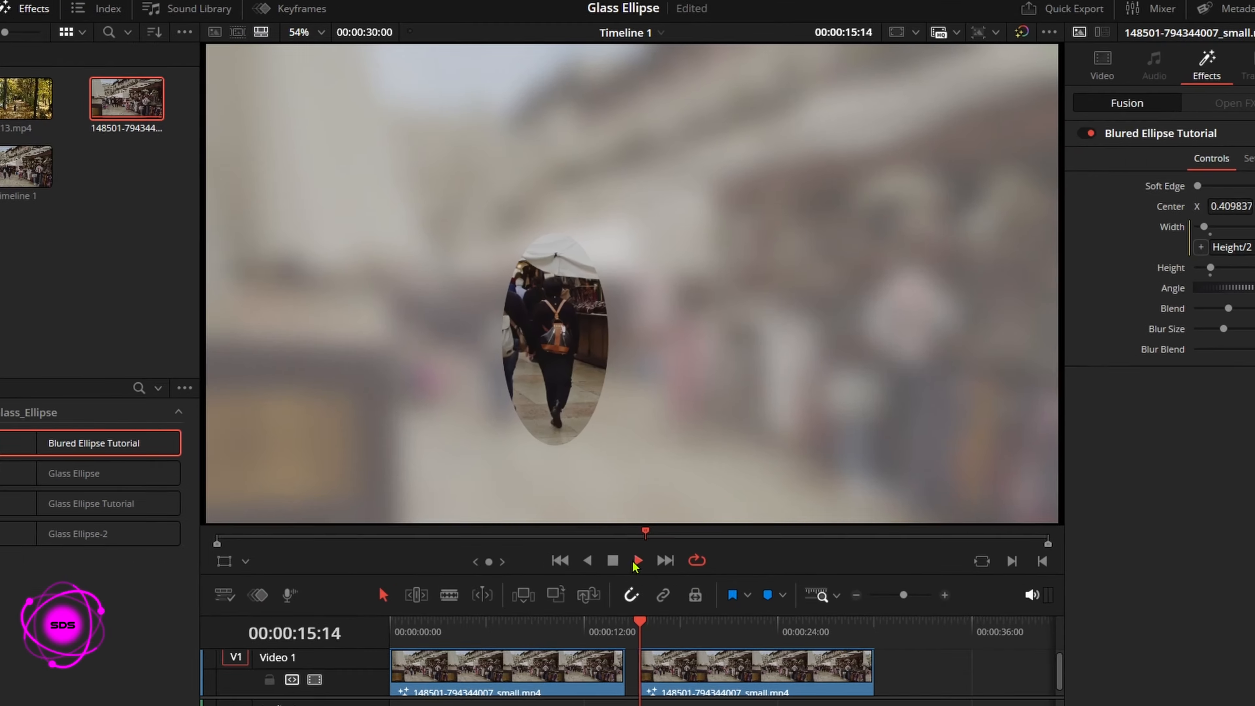